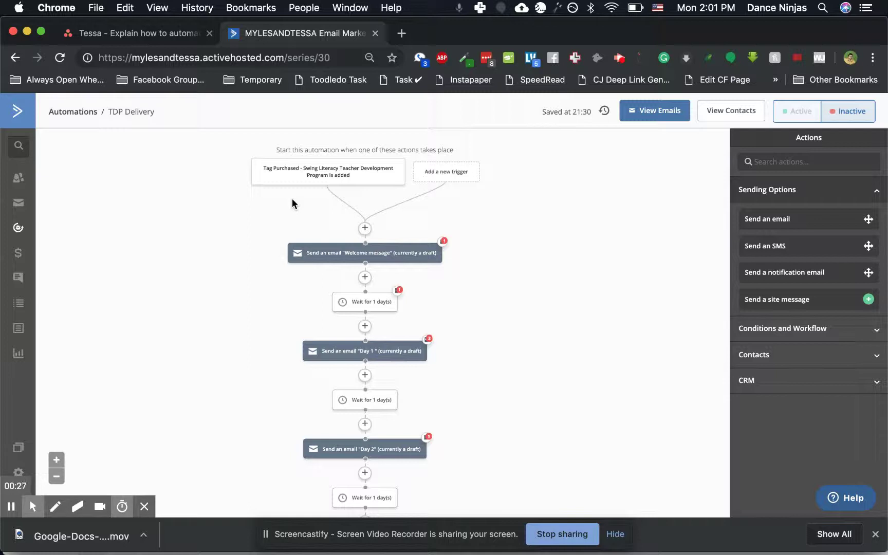
# Add a tag-added start trigger to the automation for the tag "Purchased - Swing Literacy Teacher Development Program (processing)"
pyautogui.moveTo(280, 175)
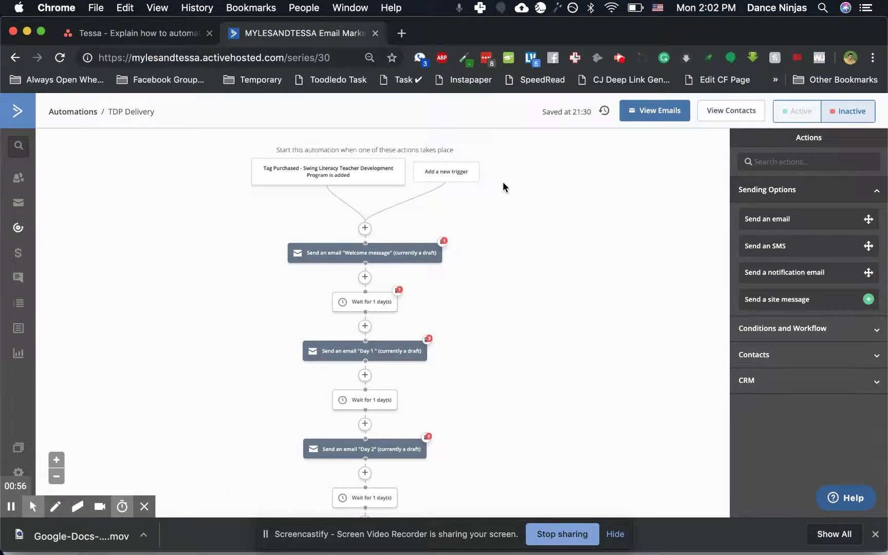
pyautogui.click(452, 173)
pyautogui.click(353, 200)
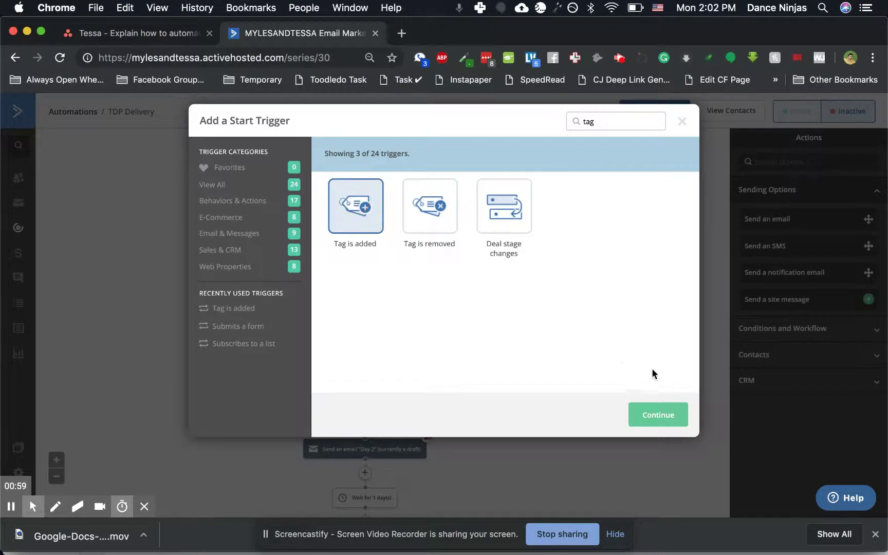
pyautogui.click(655, 416)
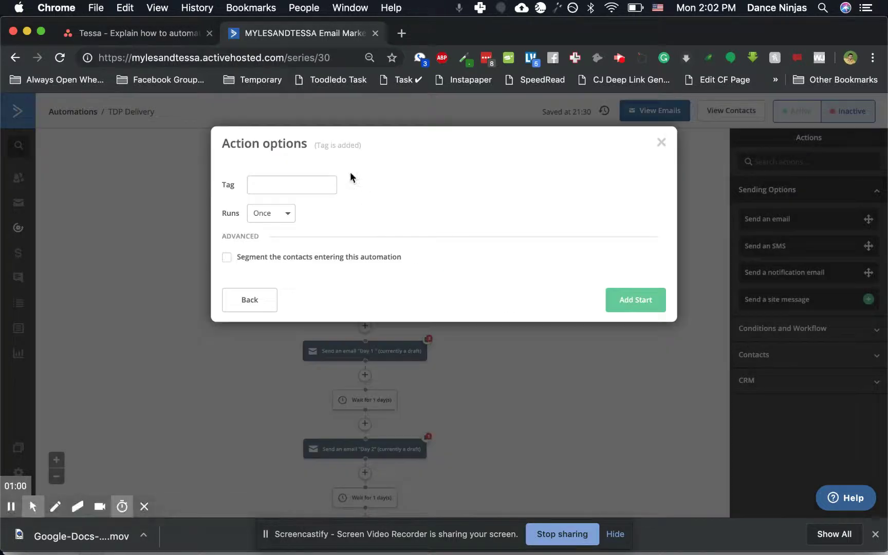
pyautogui.click(293, 183)
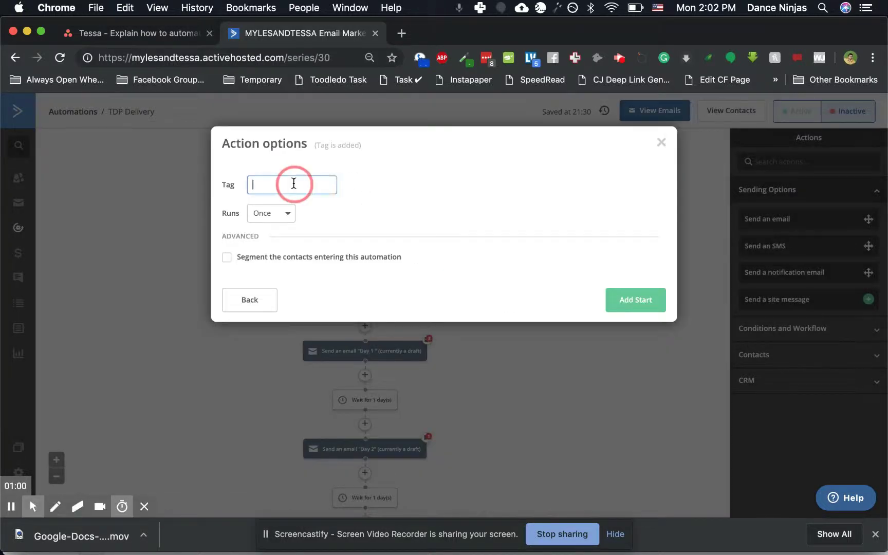
pyautogui.write('purchased -')
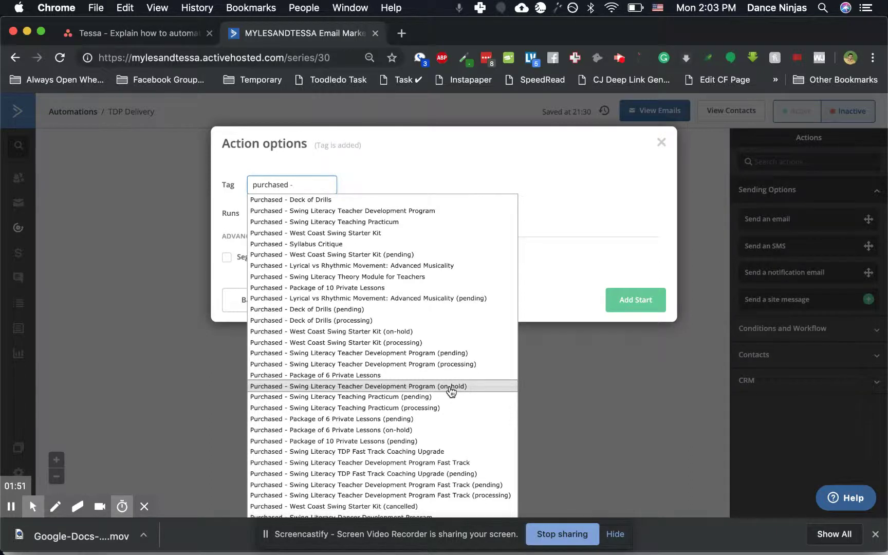
pyautogui.click(472, 365)
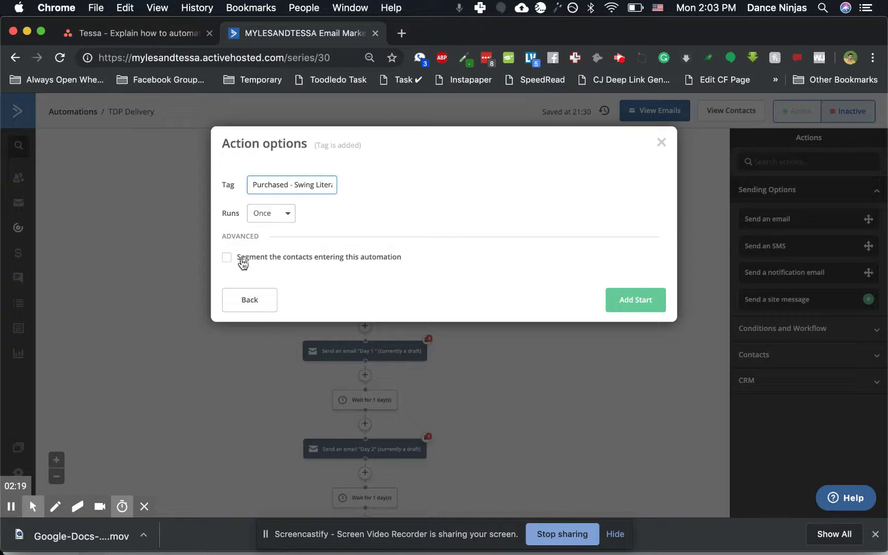
pyautogui.click(644, 306)
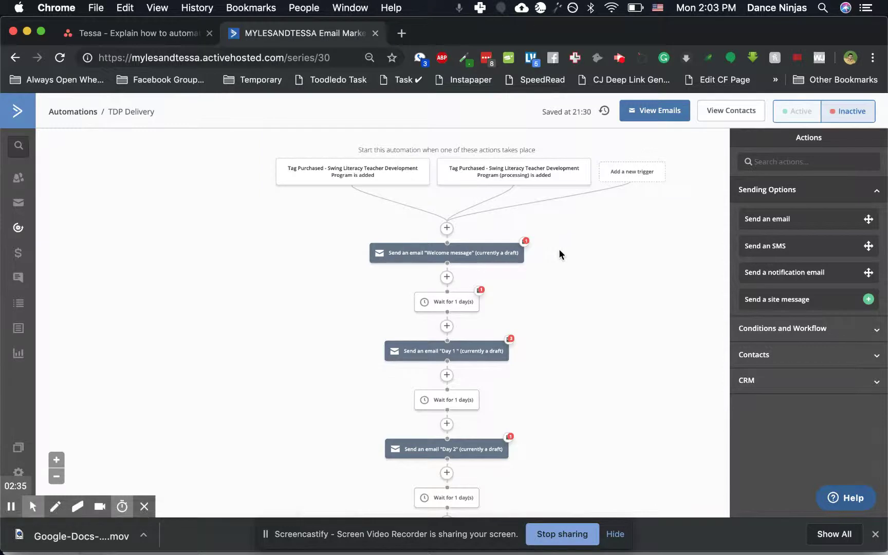
# Read through the note attached to the "Welcome message" email to see what its content should cover
pyautogui.moveTo(519, 171)
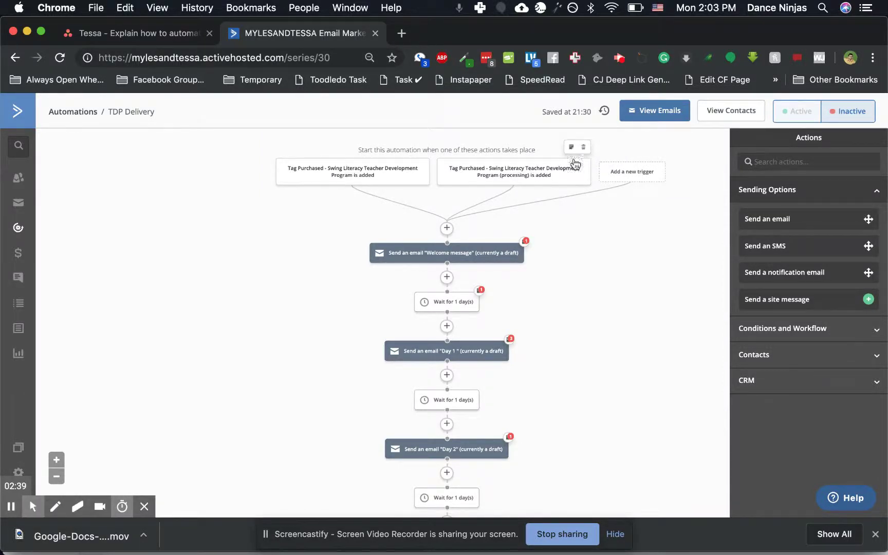
pyautogui.scroll(-1, 628, 310)
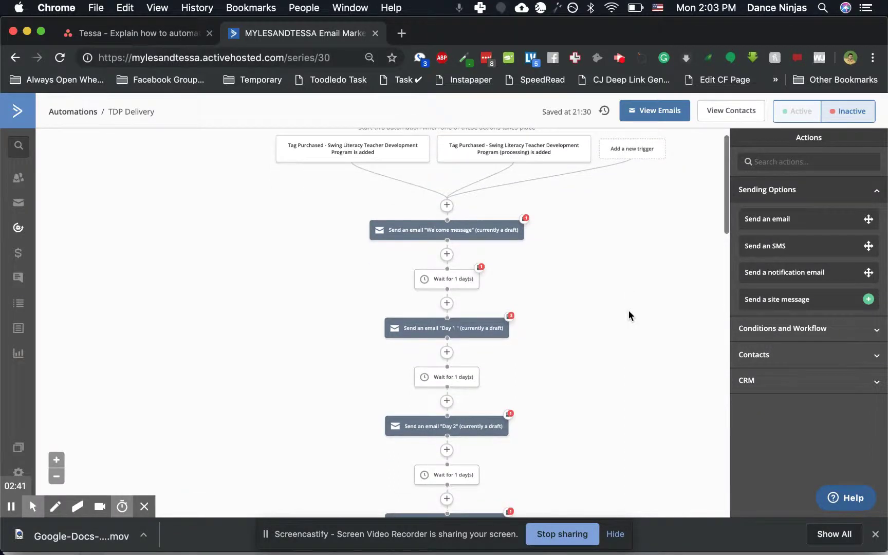
pyautogui.scroll(1, 589, 270)
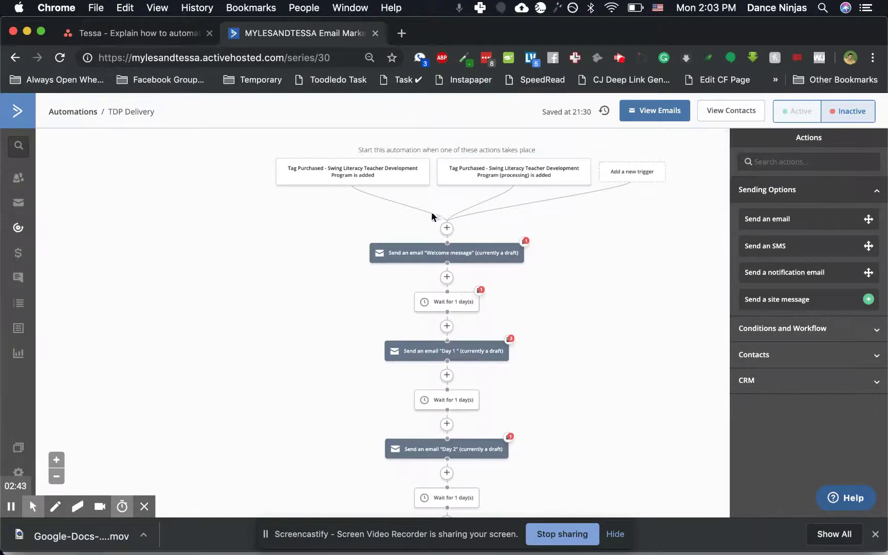
pyautogui.moveTo(437, 252)
pyautogui.moveTo(501, 343)
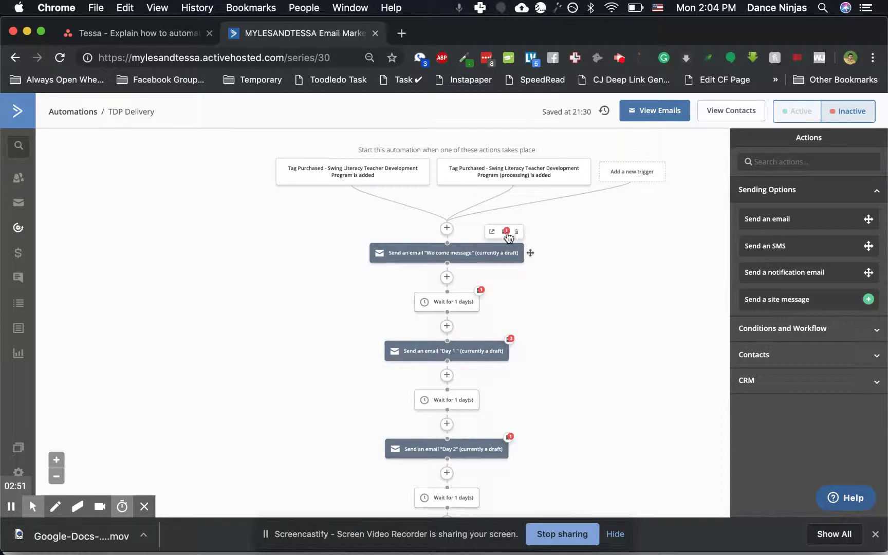
pyautogui.click(506, 232)
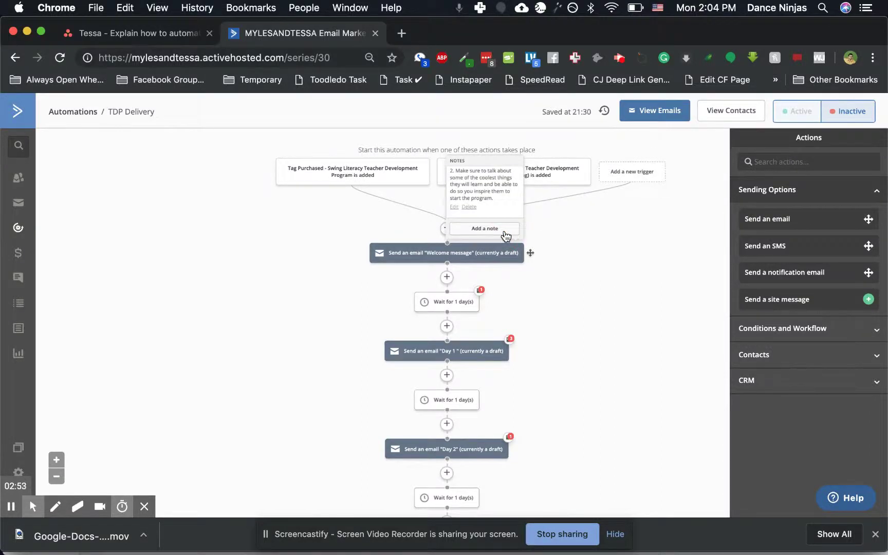
pyautogui.scroll(3, 488, 189)
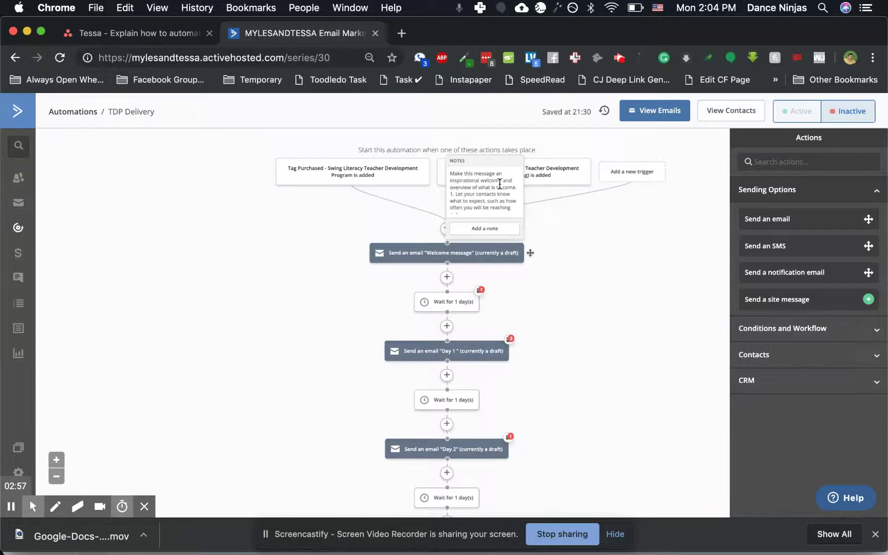
pyautogui.scroll(-1, 482, 187)
pyautogui.scroll(-2, 484, 198)
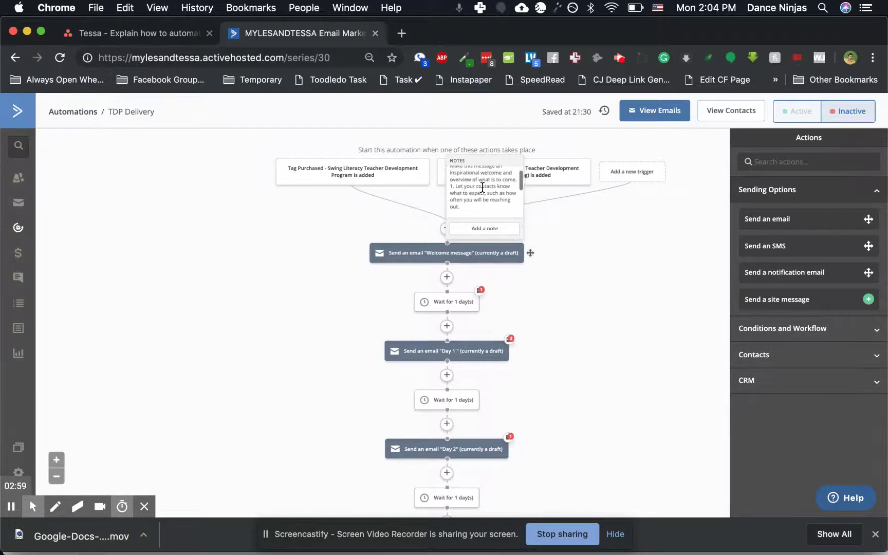
pyautogui.scroll(-3, 486, 207)
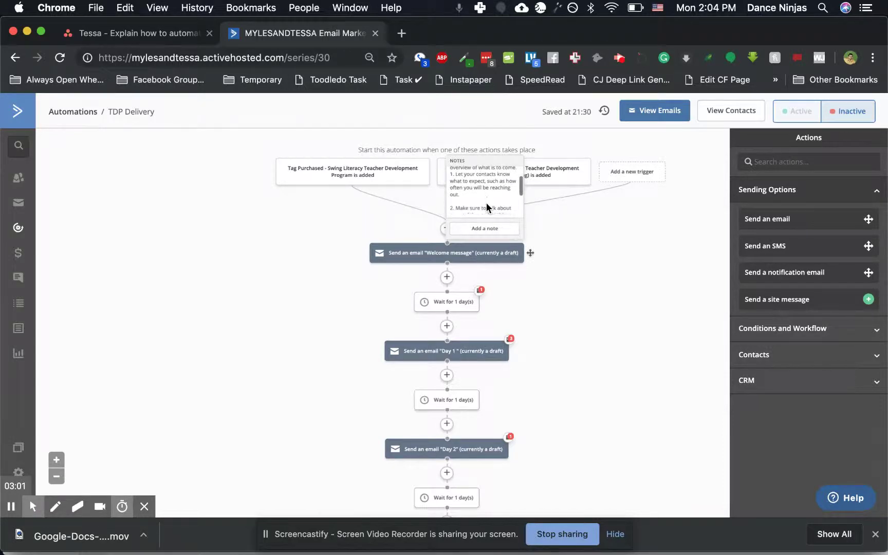
pyautogui.scroll(-3, 491, 200)
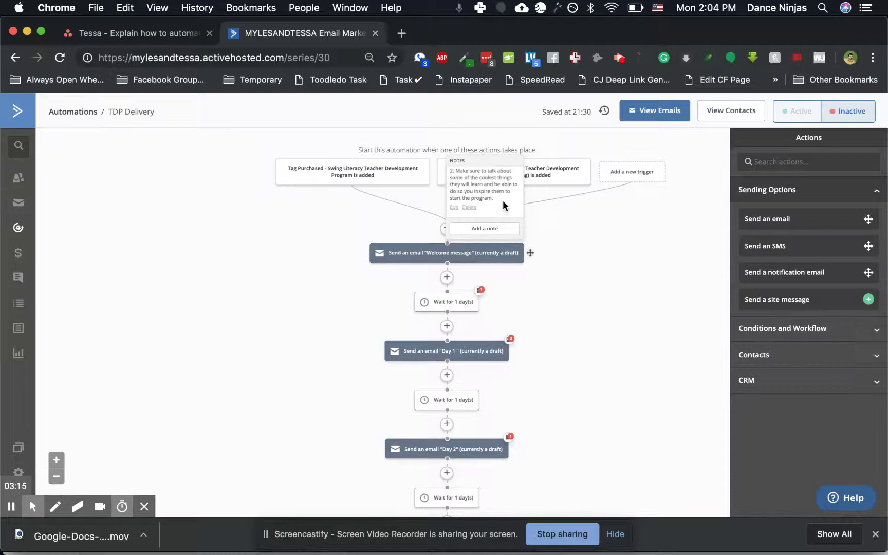
pyautogui.scroll(2, 502, 204)
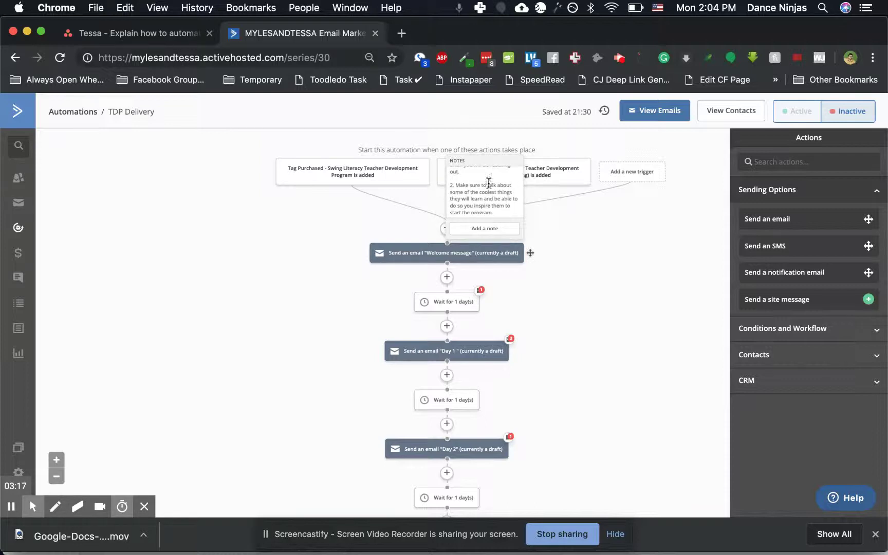
pyautogui.scroll(-2, 508, 199)
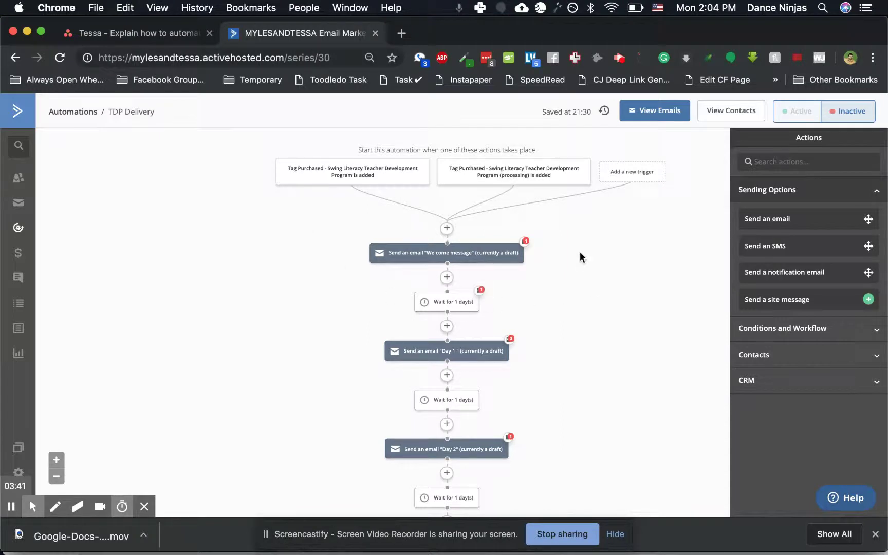
# Examine the automation's email sequence and its one-day waits, from the "Welcome message" through the daily emails
pyautogui.moveTo(450, 256)
pyautogui.moveTo(414, 264)
pyautogui.scroll(-1, 640, 354)
pyautogui.scroll(-1, 638, 350)
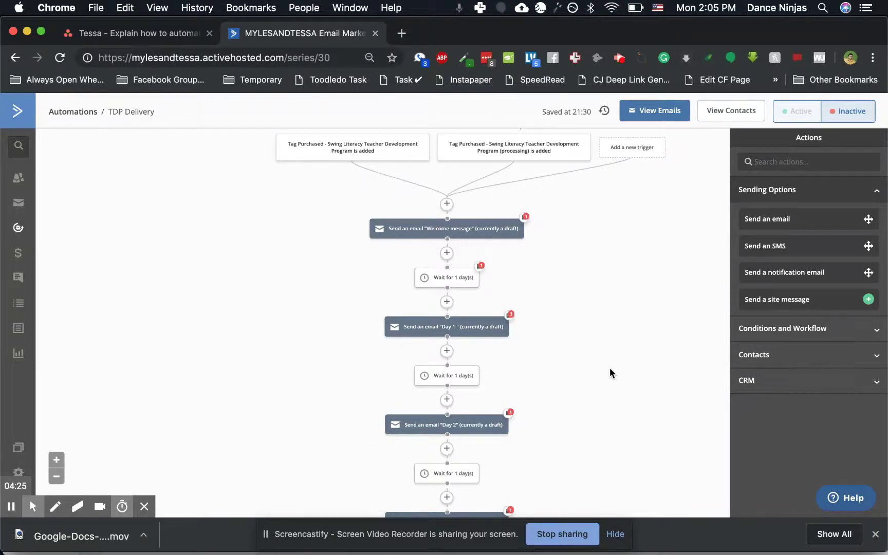
pyautogui.scroll(-1, 611, 374)
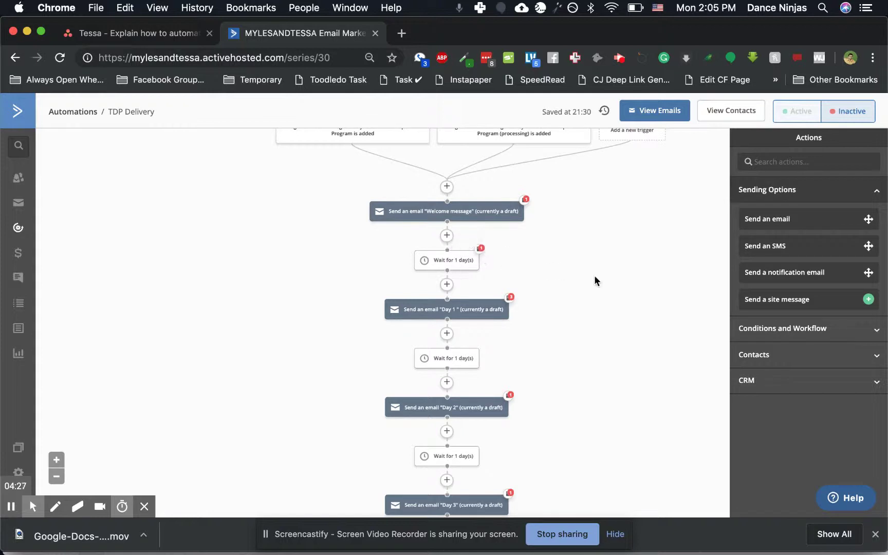
pyautogui.scroll(-2, 595, 280)
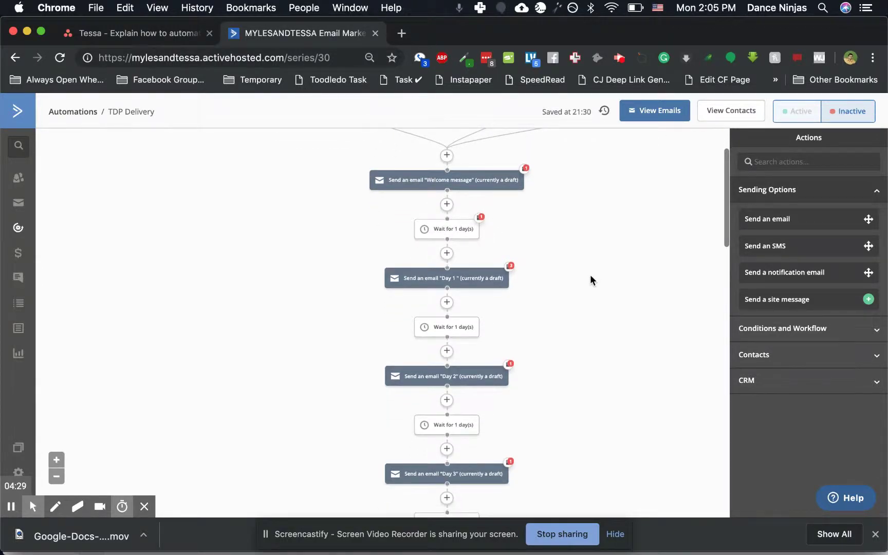
pyautogui.scroll(-3, 590, 275)
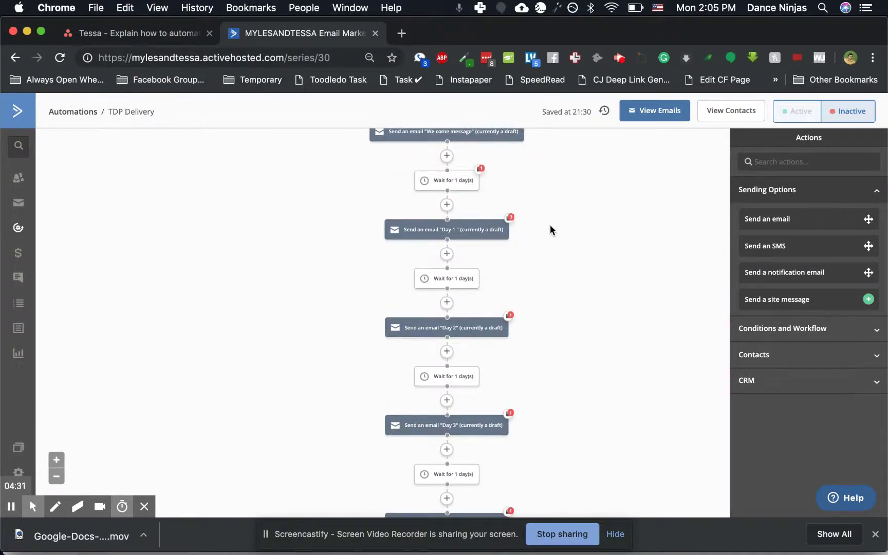
pyautogui.moveTo(493, 230)
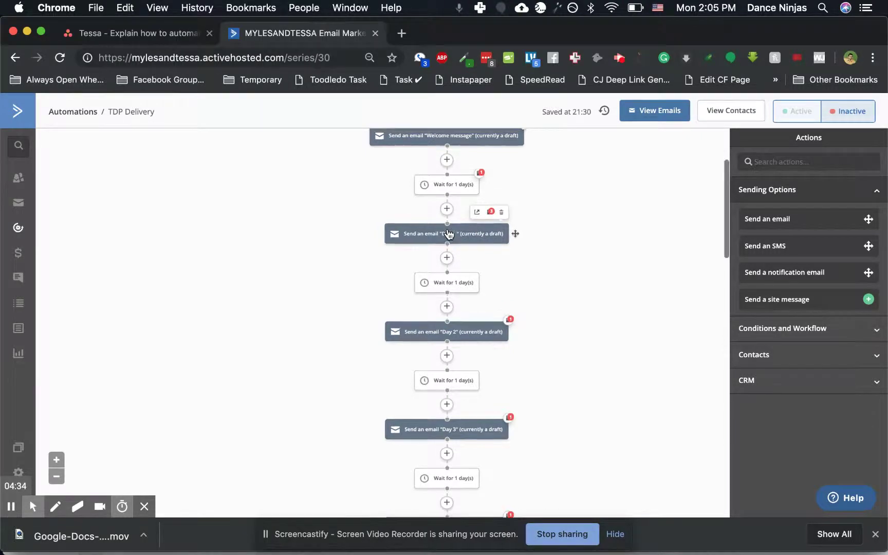
pyautogui.scroll(6, 381, 293)
pyautogui.scroll(-12, 316, 356)
pyautogui.scroll(-4, 316, 355)
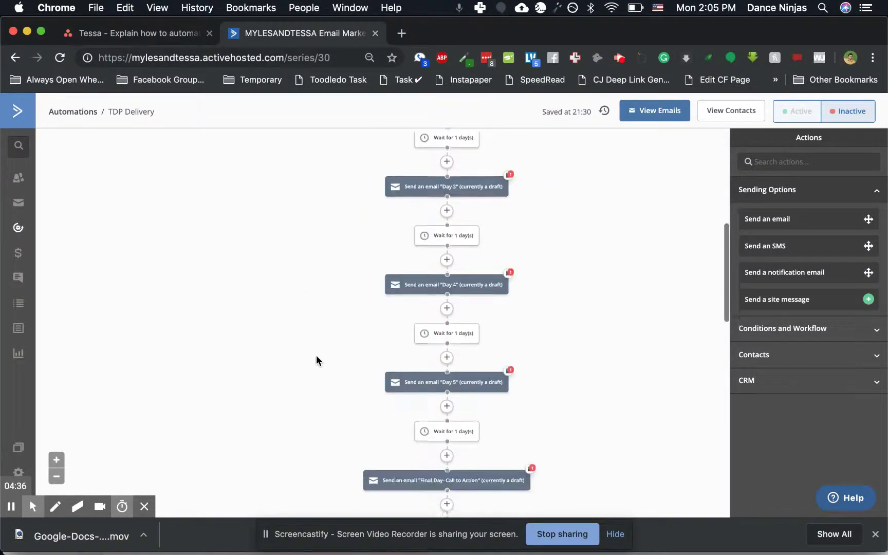
pyautogui.scroll(8, 317, 356)
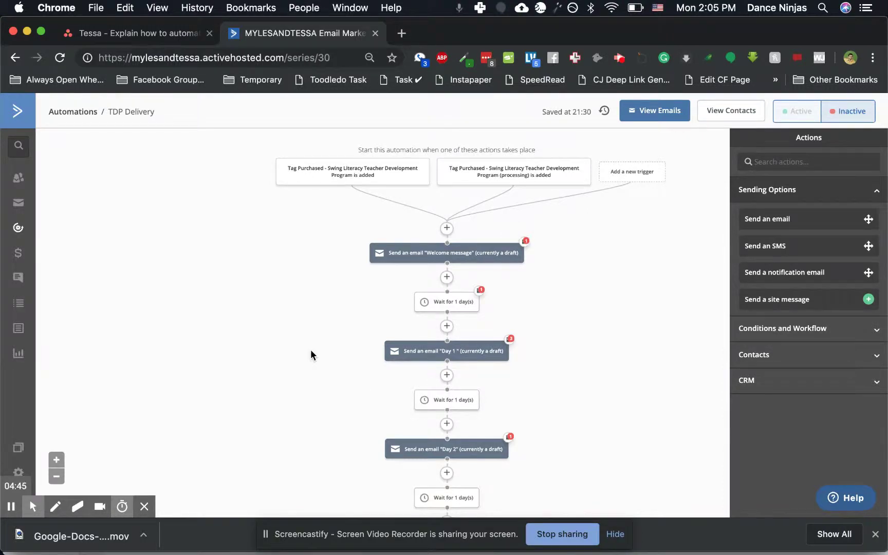
# Review the flow from the "Day 1" email to the "Final Day- Call to Action" email and the unit-1-complete condition with its branches
pyautogui.scroll(-3, 309, 350)
pyautogui.moveTo(441, 206)
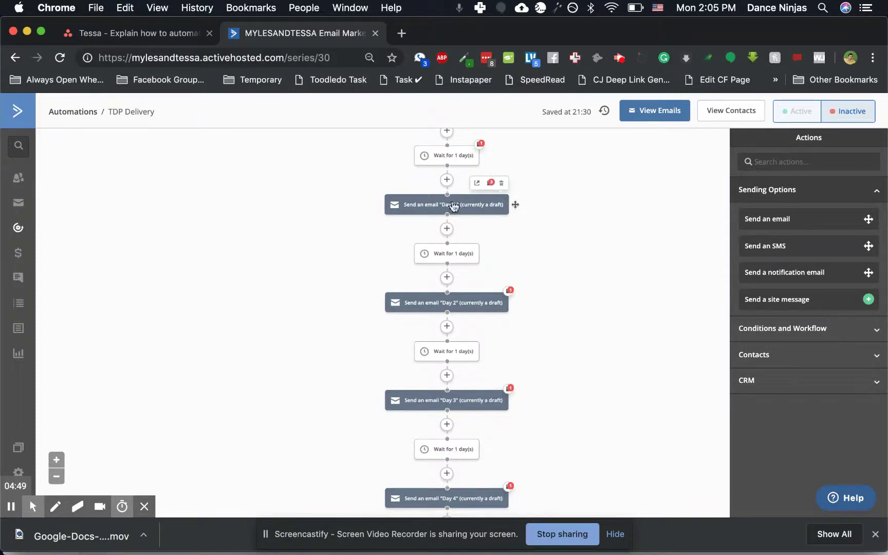
pyautogui.scroll(-2, 429, 206)
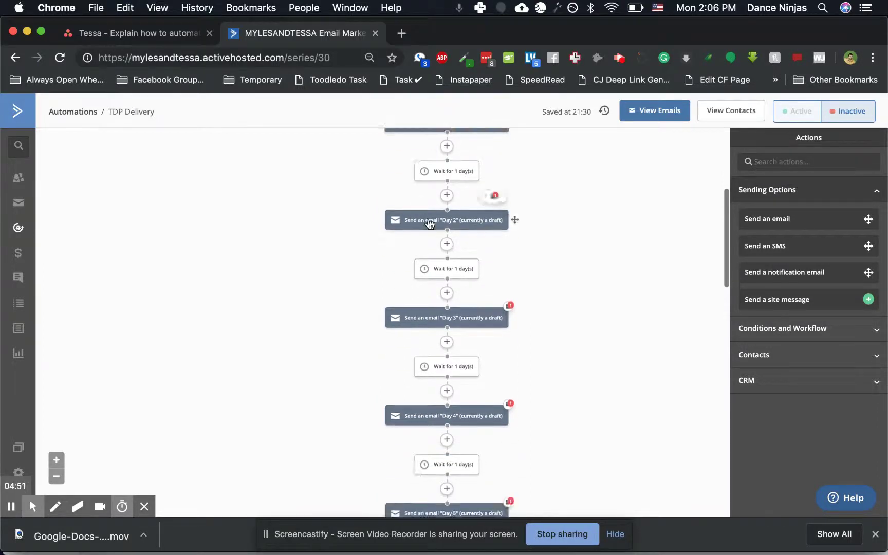
pyautogui.scroll(-2, 430, 226)
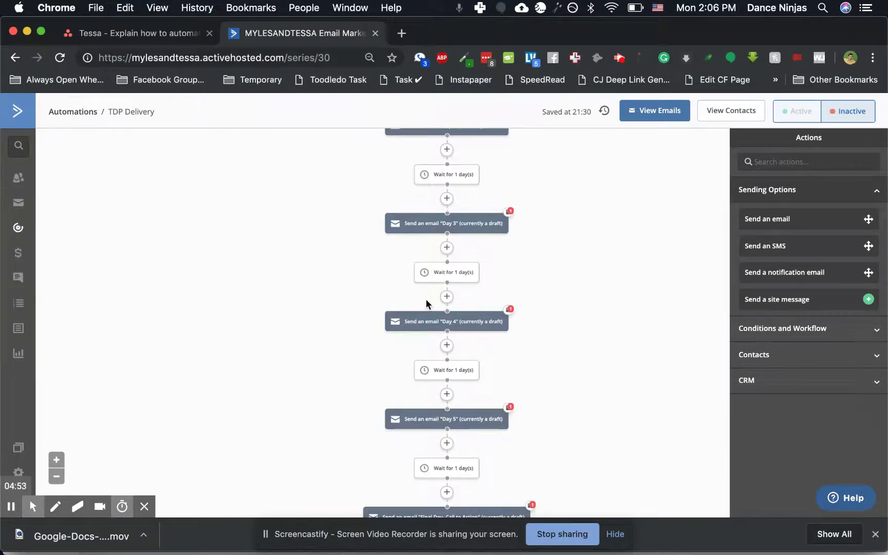
pyautogui.scroll(-3, 426, 300)
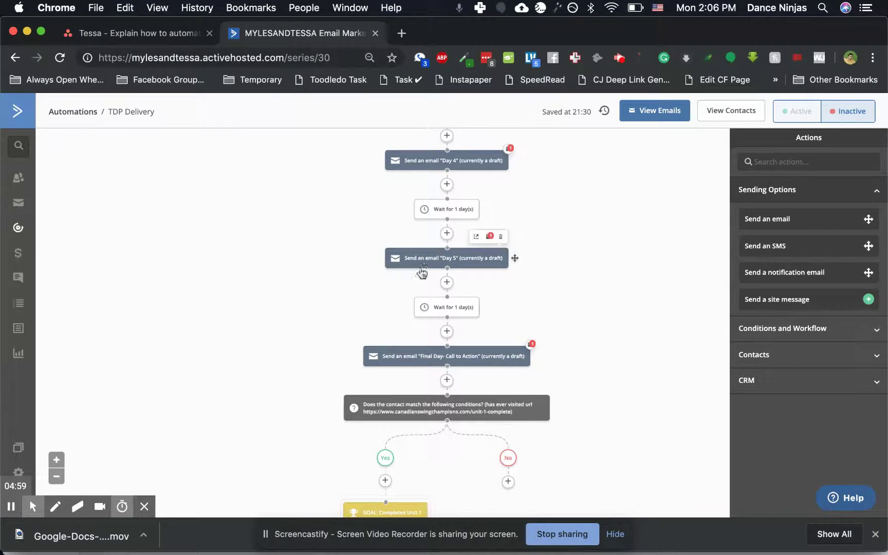
pyautogui.scroll(-3, 535, 305)
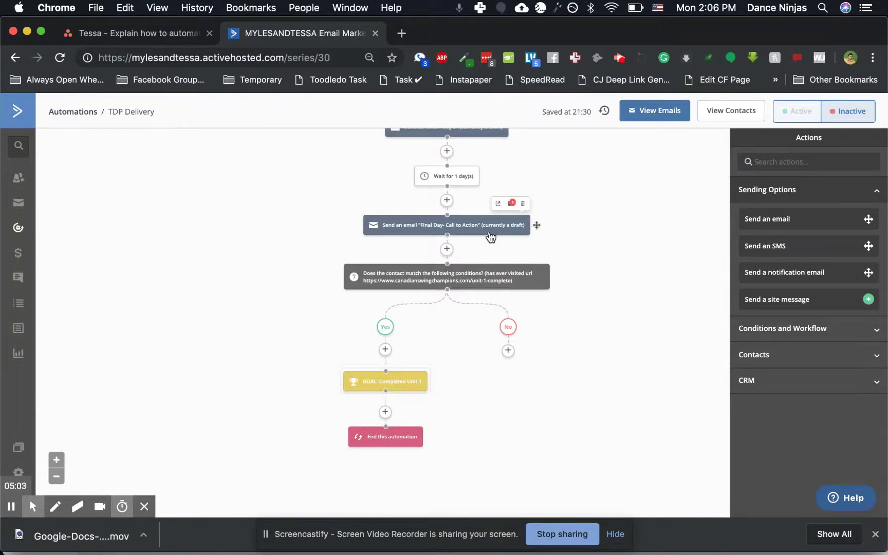
pyautogui.scroll(1, 490, 237)
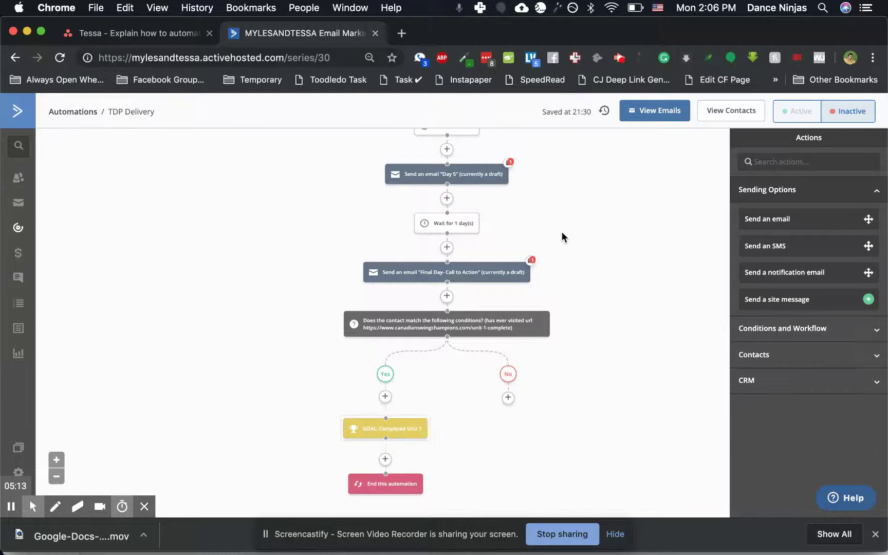
pyautogui.scroll(1, 563, 237)
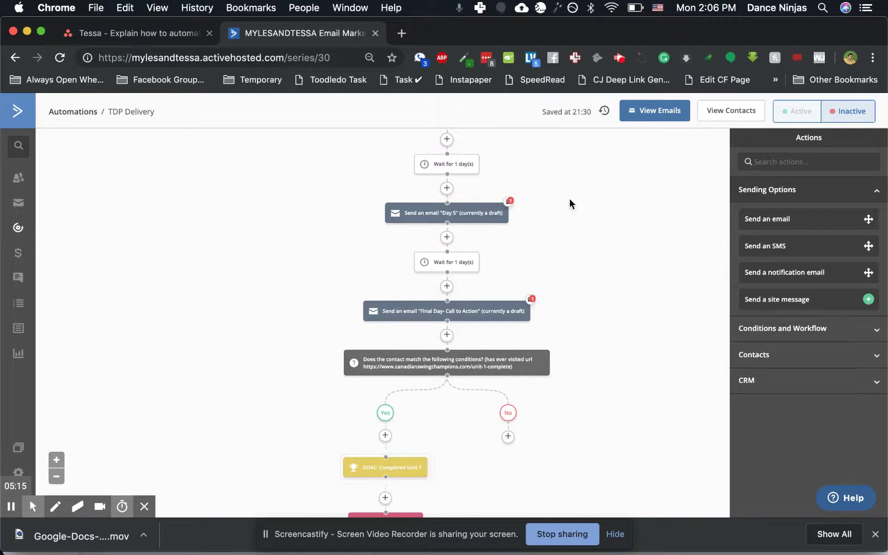
pyautogui.scroll(10, 569, 204)
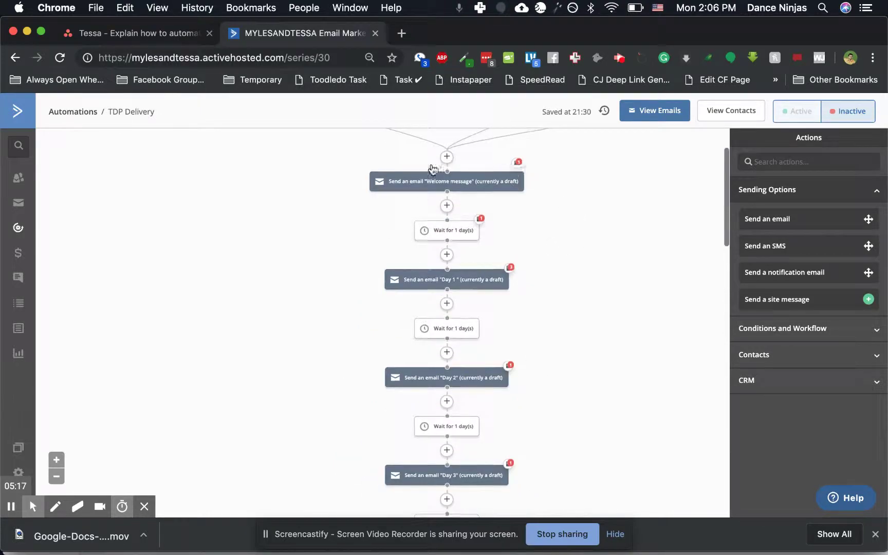
pyautogui.scroll(-5, 510, 367)
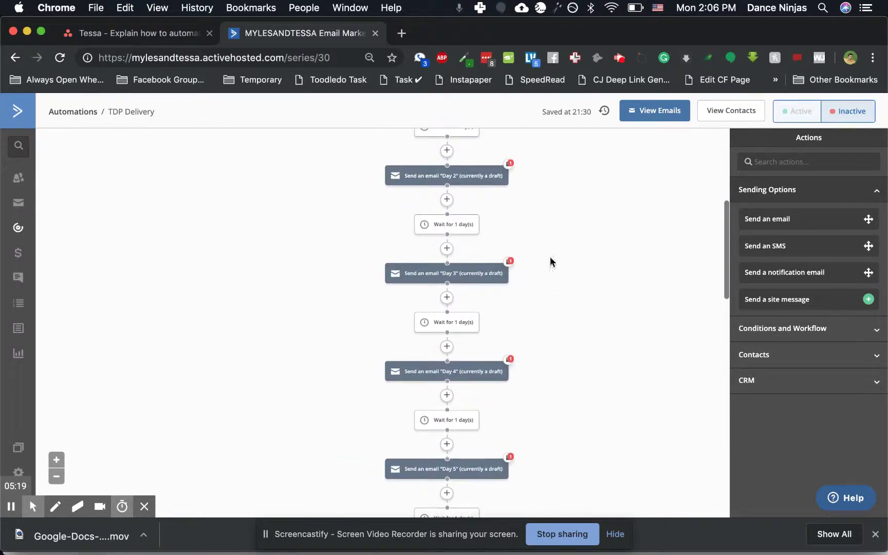
pyautogui.scroll(-6, 379, 363)
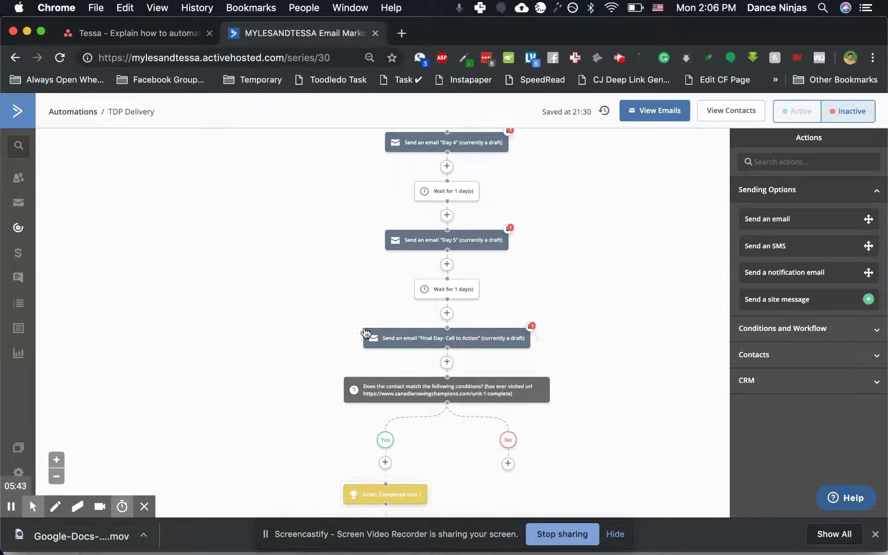
# Examine how the "Completed Unit 1" goal on the Yes branch relates to the email sequence above it and the end of the automation
pyautogui.scroll(-2, 559, 344)
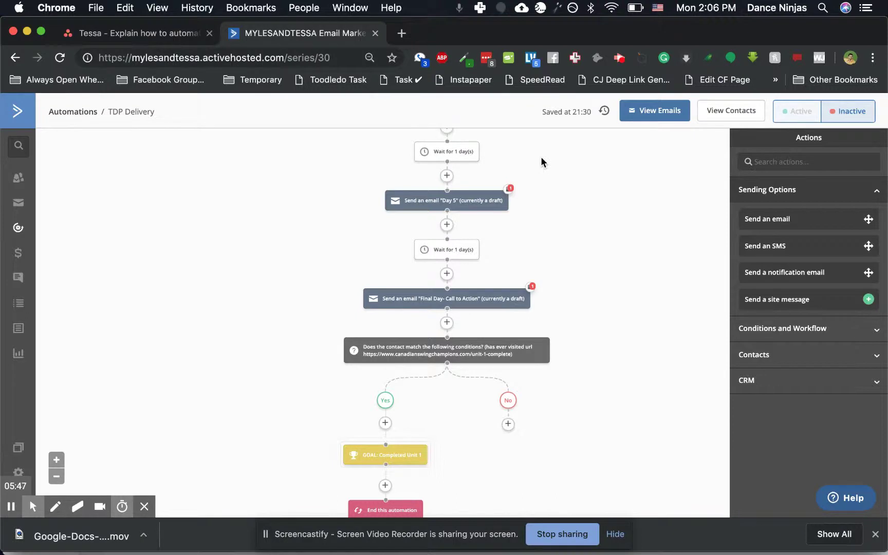
pyautogui.scroll(-8, 541, 158)
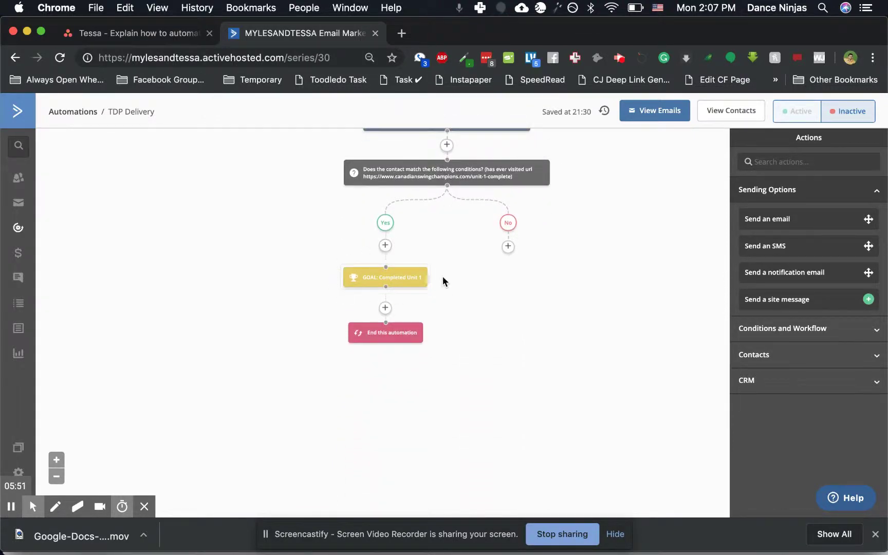
pyautogui.moveTo(398, 287)
pyautogui.scroll(1, 499, 287)
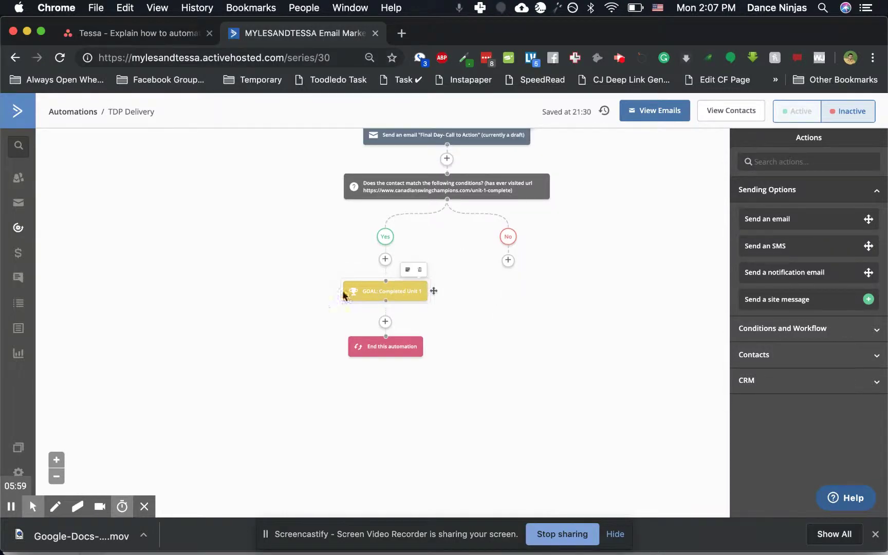
pyautogui.scroll(10, 359, 294)
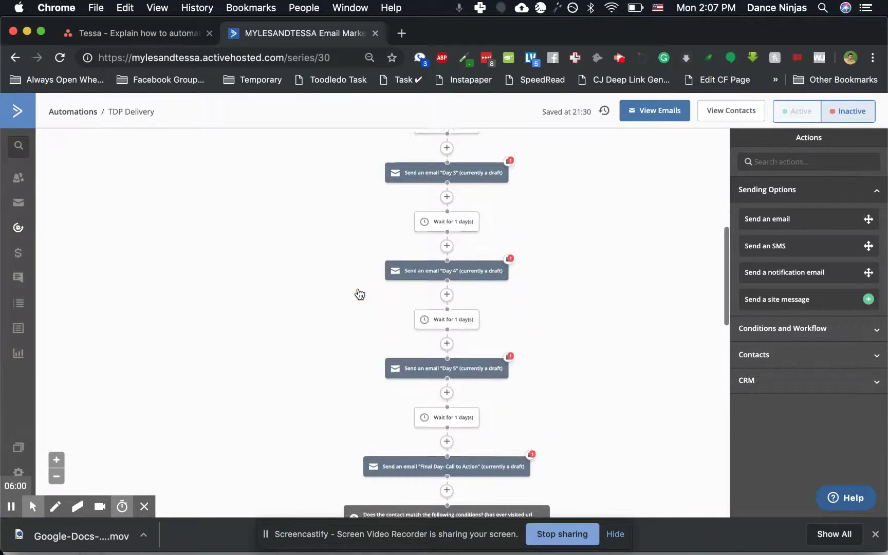
pyautogui.scroll(5, 472, 239)
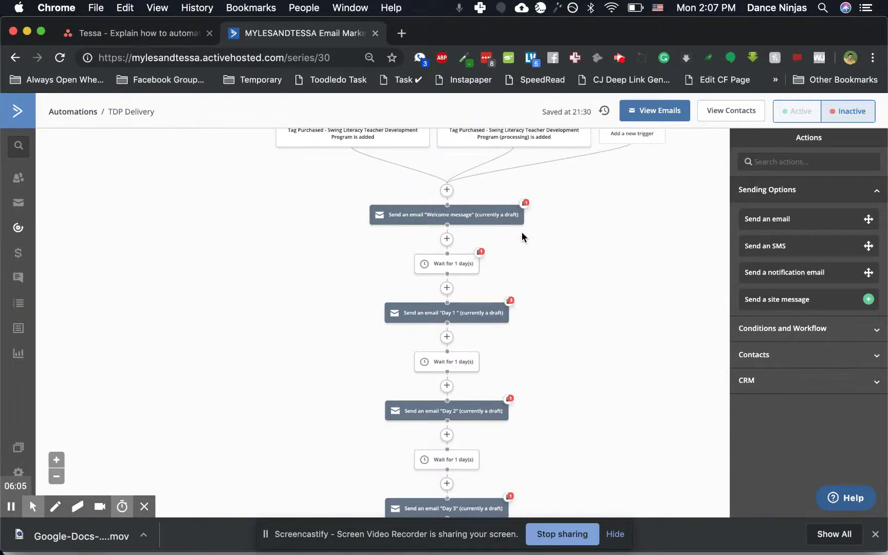
pyautogui.scroll(-2, 522, 234)
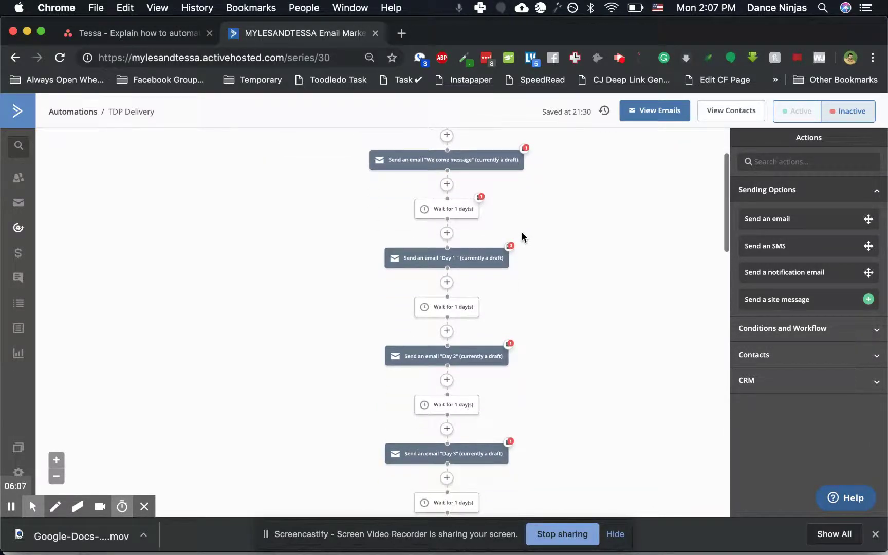
pyautogui.scroll(-8, 522, 234)
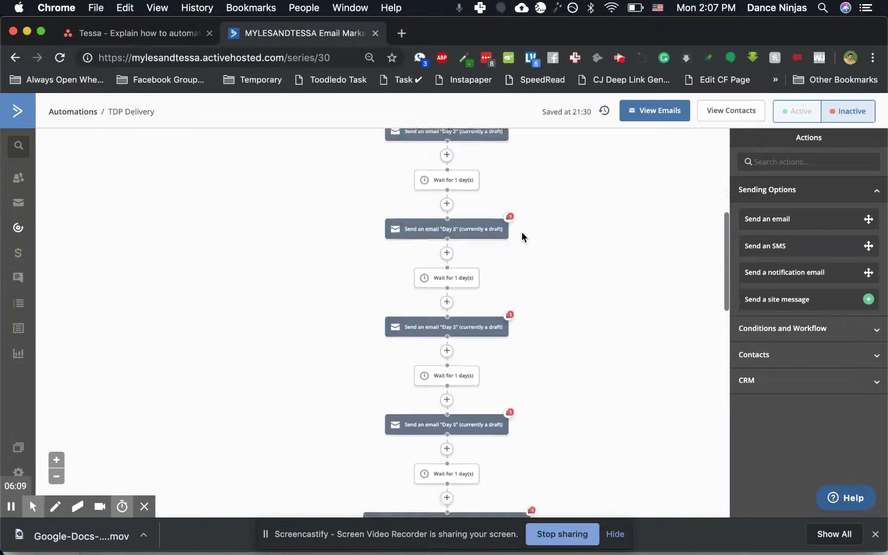
pyautogui.scroll(-12, 522, 234)
pyautogui.moveTo(371, 340)
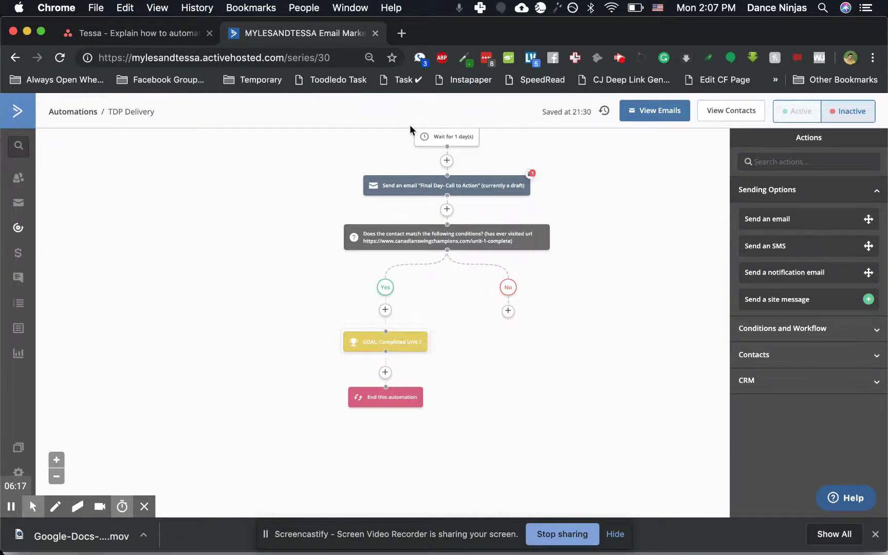
pyautogui.scroll(-2, 300, 213)
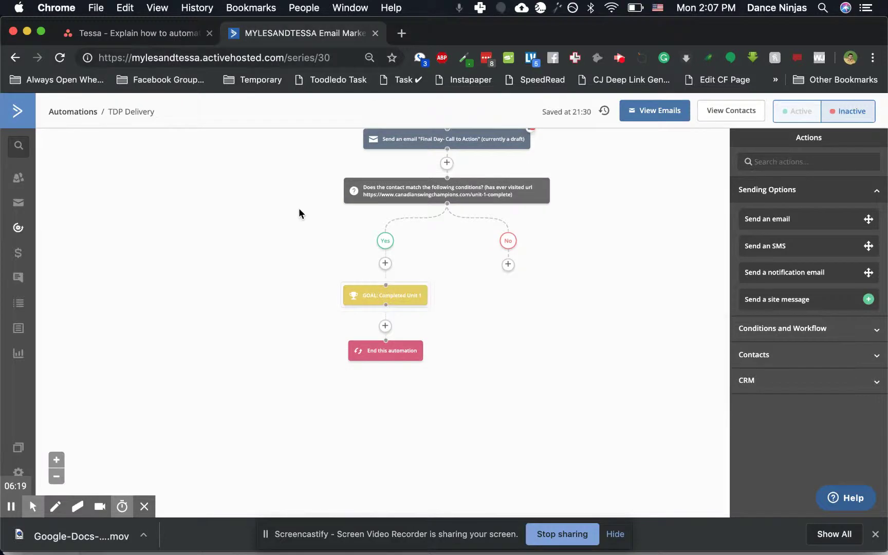
pyautogui.click(385, 327)
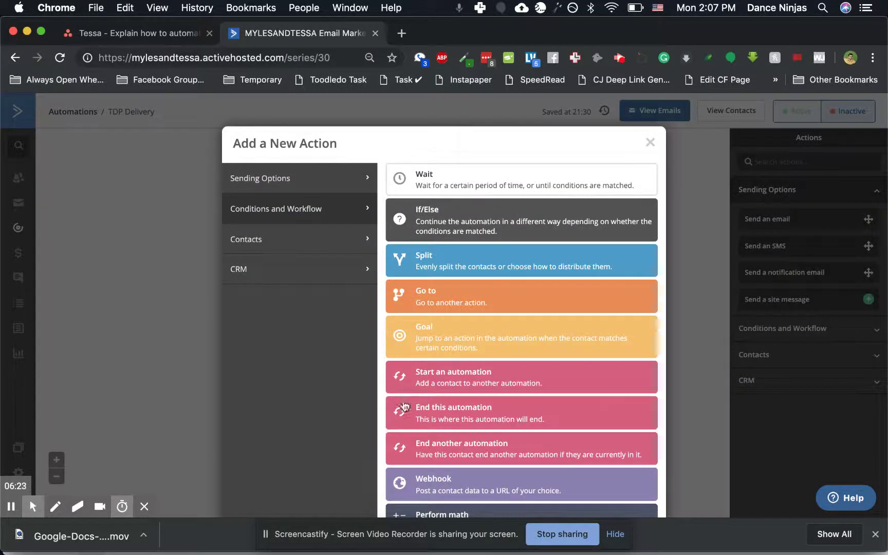
pyautogui.click(465, 381)
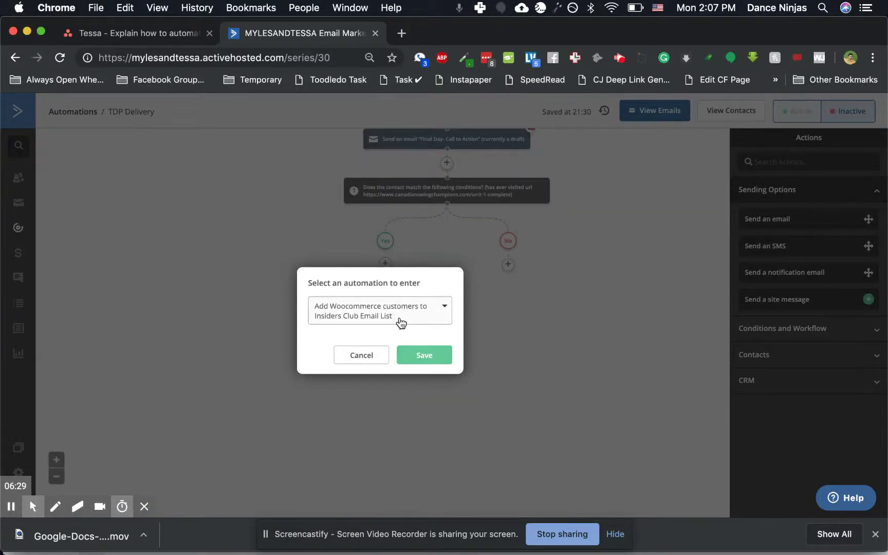
pyautogui.click(362, 355)
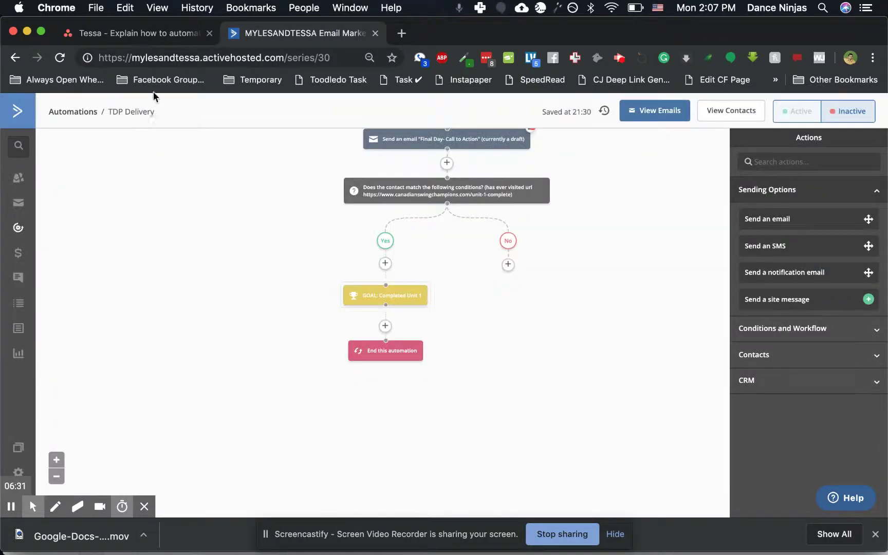
# Rename the automation as "TDP Delivery - Module 1" and save the new name
pyautogui.click(158, 113)
pyautogui.write('- M')
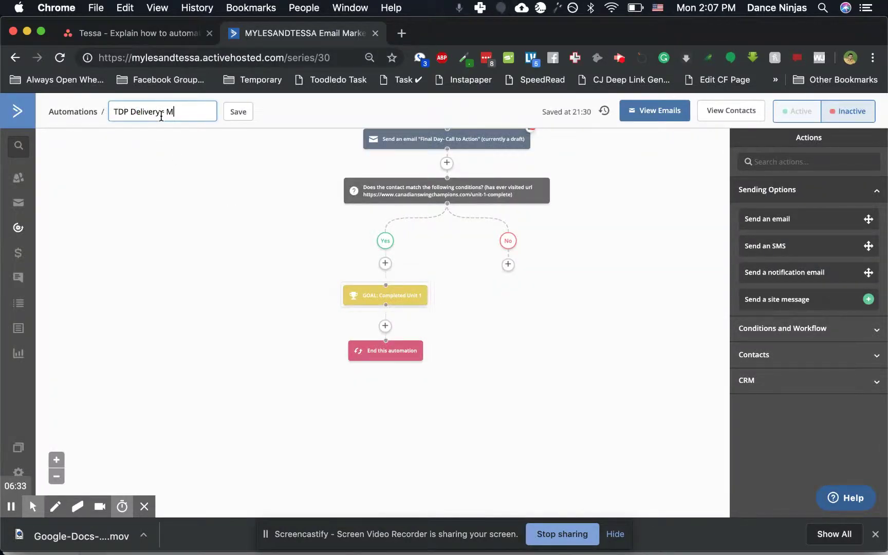
pyautogui.write('odule 1')
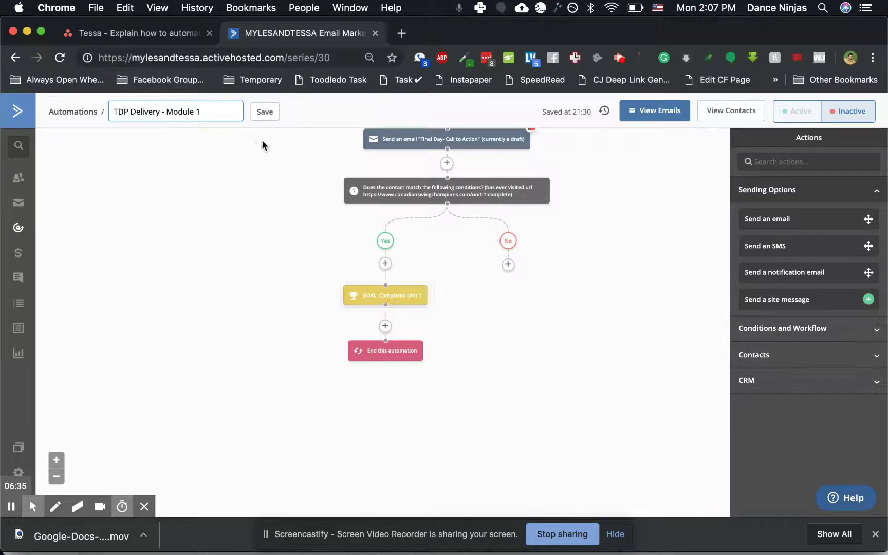
pyautogui.click(264, 111)
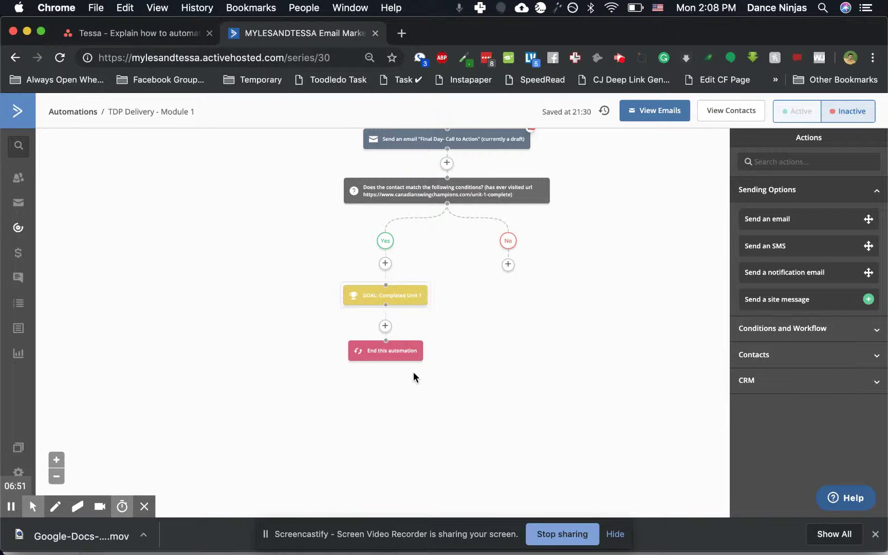
# Review the daily emails leading to the unit-1-complete condition, its Yes and No branches and the automation's end
pyautogui.moveTo(387, 358)
pyautogui.scroll(3, 584, 237)
pyautogui.scroll(5, 584, 241)
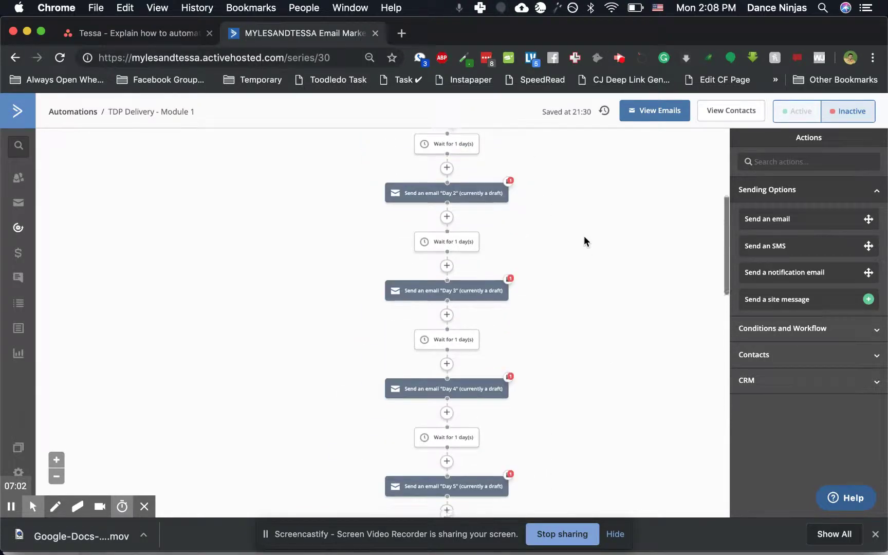
pyautogui.scroll(-5, 584, 240)
pyautogui.scroll(-2, 583, 240)
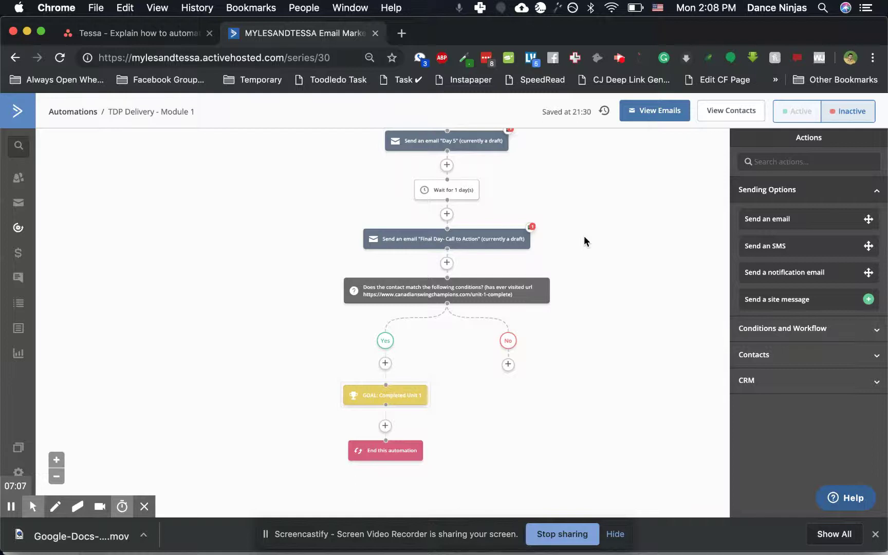
pyautogui.scroll(1, 584, 239)
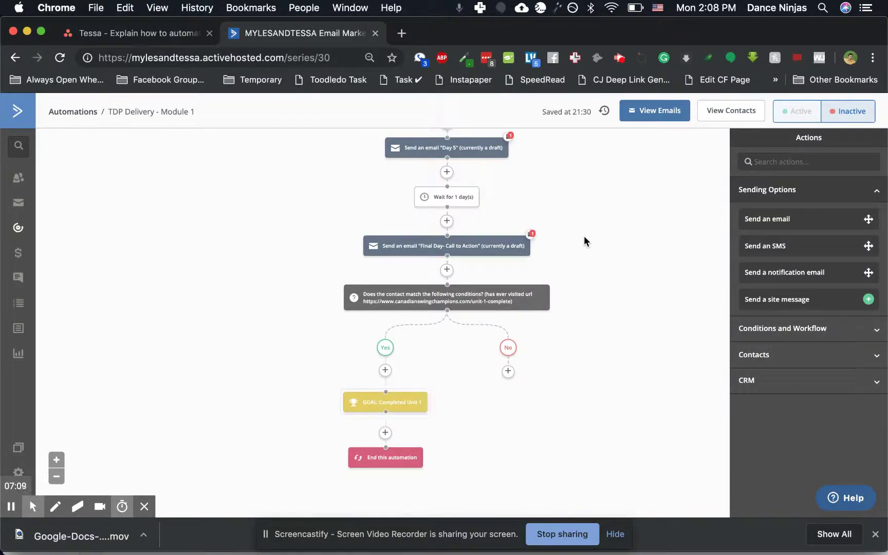
pyautogui.scroll(1, 585, 240)
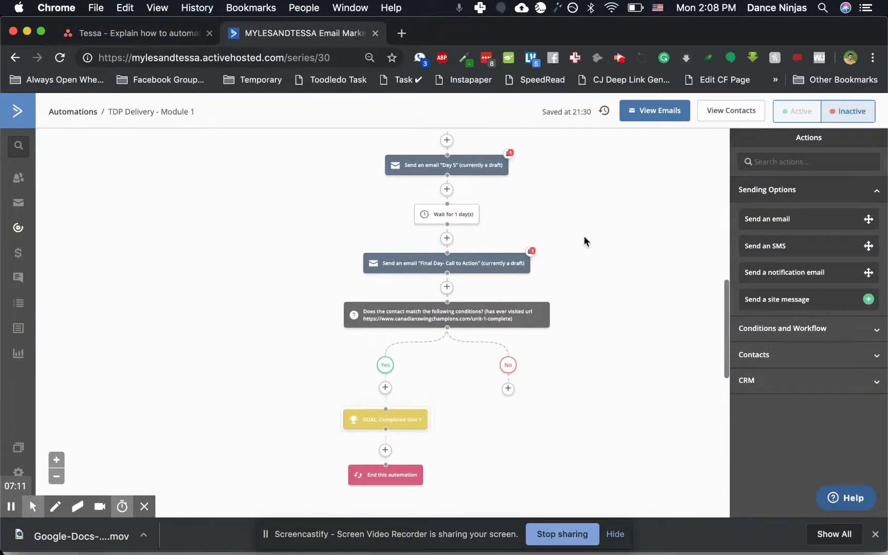
pyautogui.scroll(-2, 584, 240)
pyautogui.scroll(-1, 585, 241)
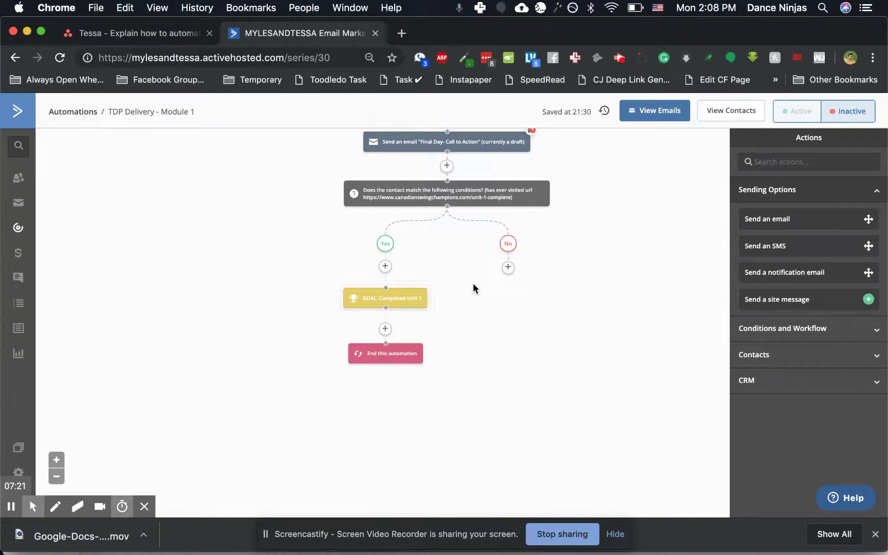
pyautogui.scroll(1, 473, 282)
pyautogui.scroll(-1, 473, 285)
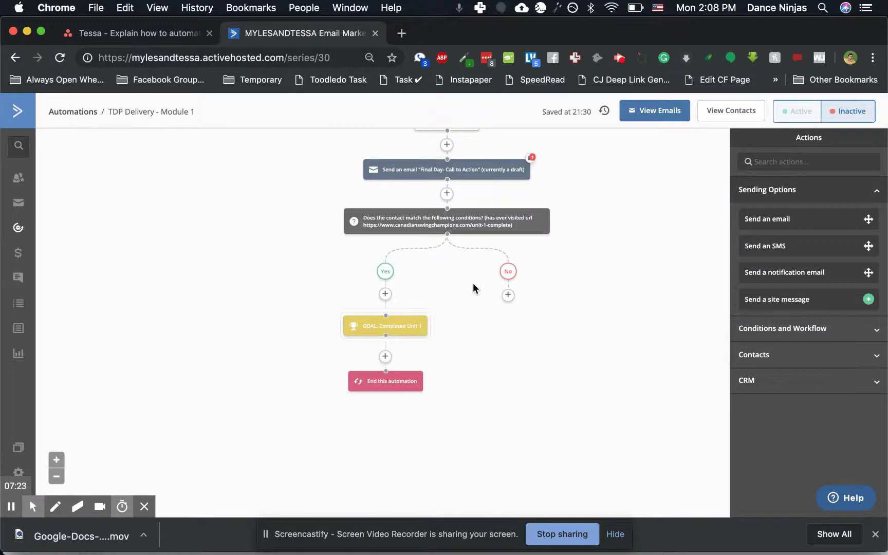
pyautogui.scroll(1, 589, 182)
pyautogui.scroll(5, 588, 180)
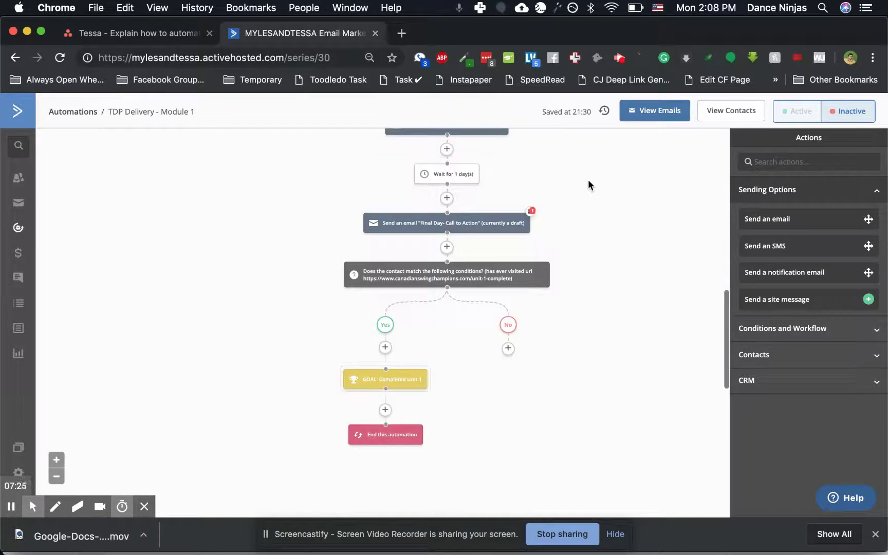
pyautogui.scroll(15, 588, 181)
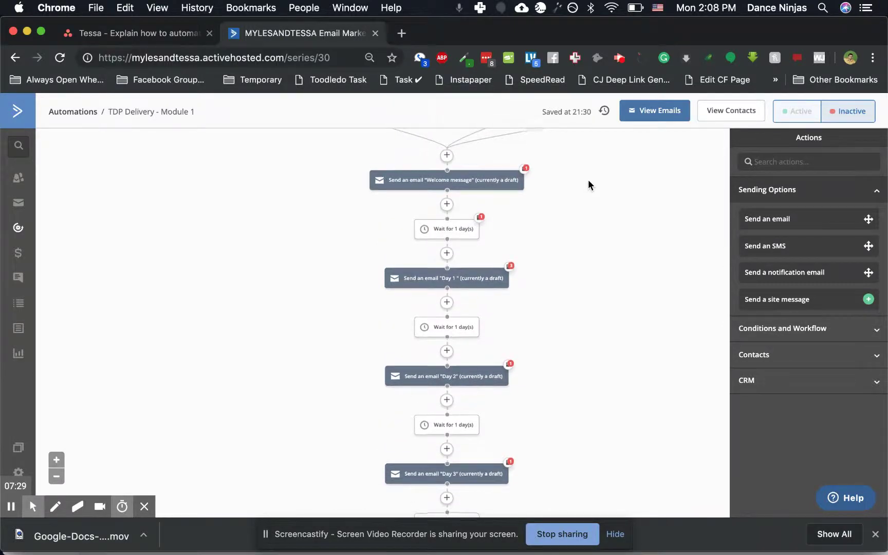
# Inspect the "Completed Unit 1" goal's settings and its visited-URL condition, leaving both unchanged
pyautogui.scroll(-1, 589, 183)
pyautogui.scroll(-20, 588, 183)
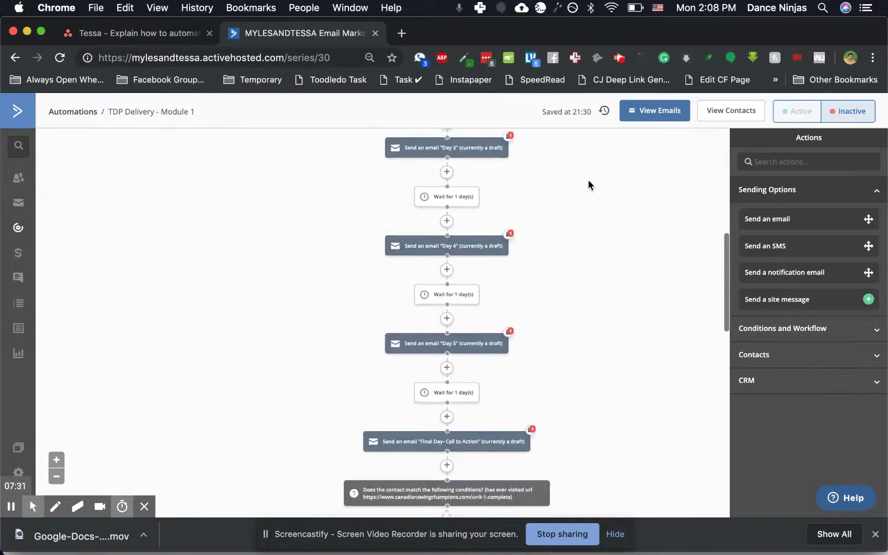
pyautogui.click(401, 210)
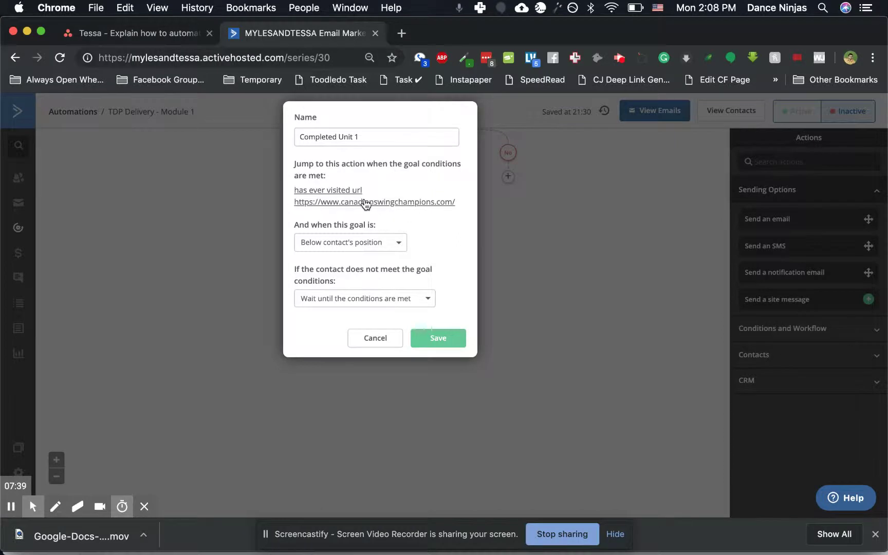
pyautogui.click(325, 204)
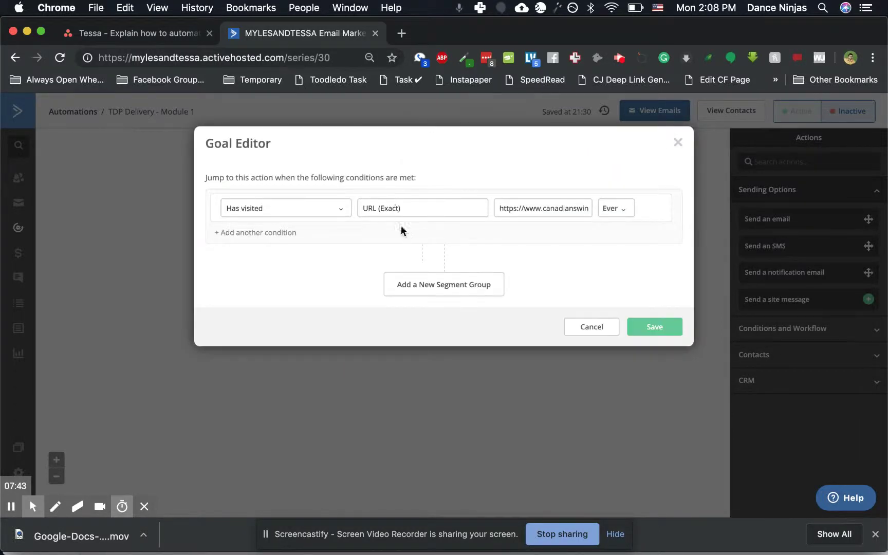
pyautogui.click(569, 208)
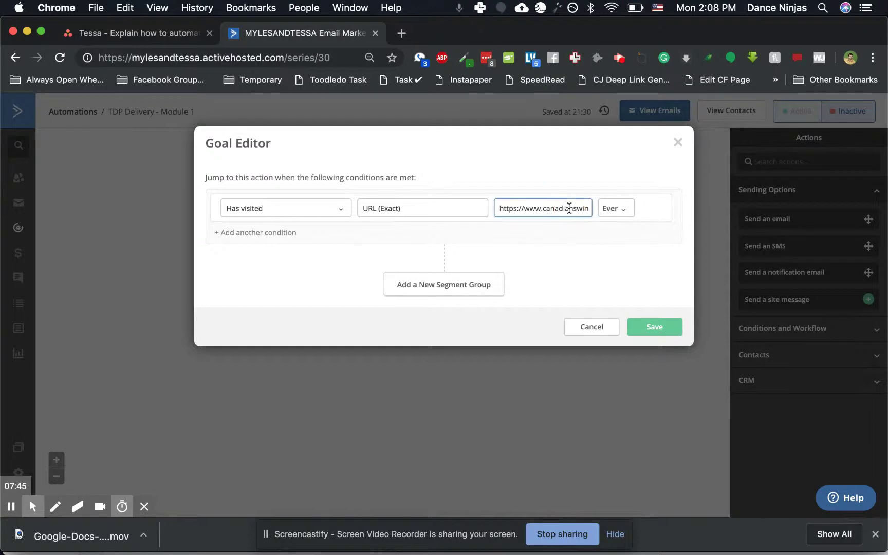
pyautogui.press('End')
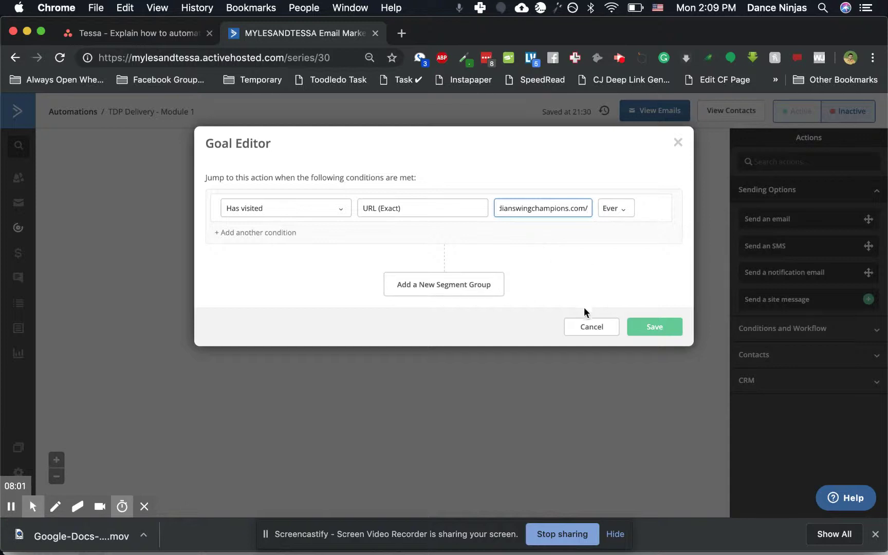
pyautogui.click(589, 327)
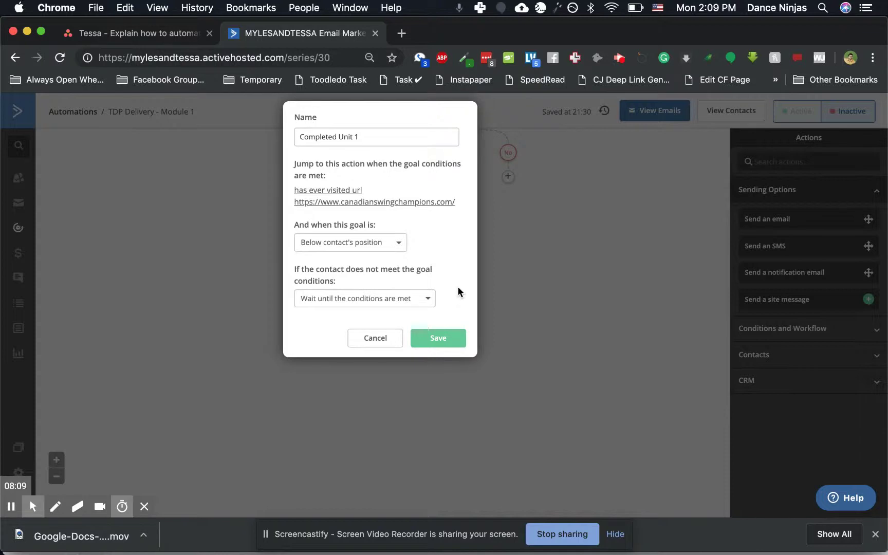
pyautogui.click(373, 334)
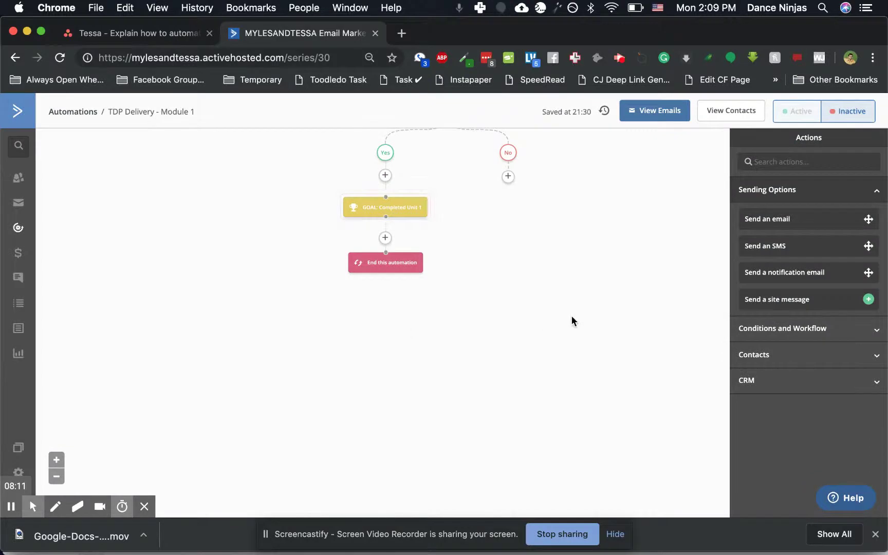
# Recheck the "Completed Unit 1" goal's settings and review the automation from its final condition back up to the start triggers
pyautogui.scroll(5, 572, 321)
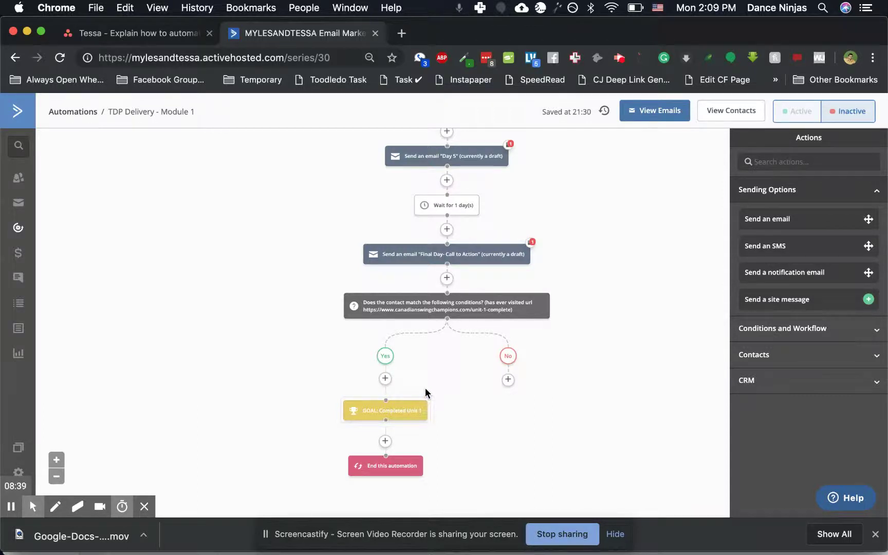
pyautogui.click(377, 413)
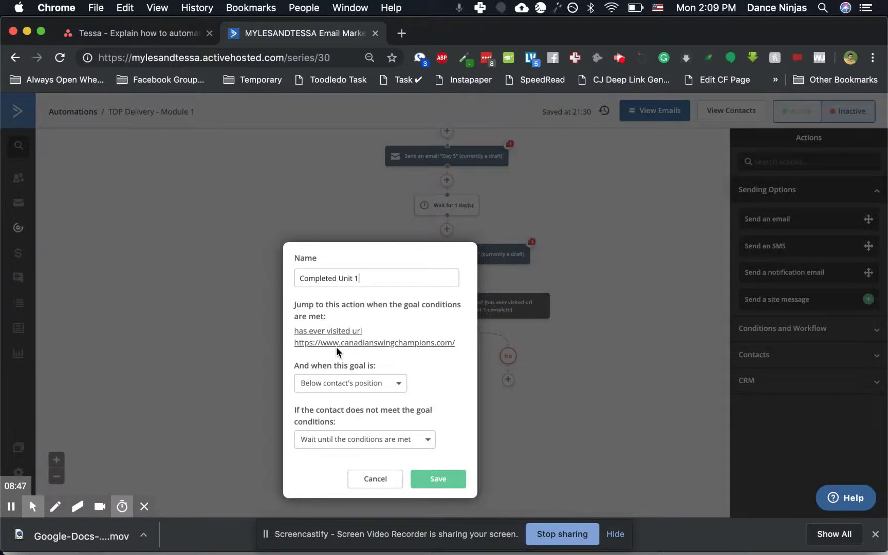
pyautogui.click(383, 480)
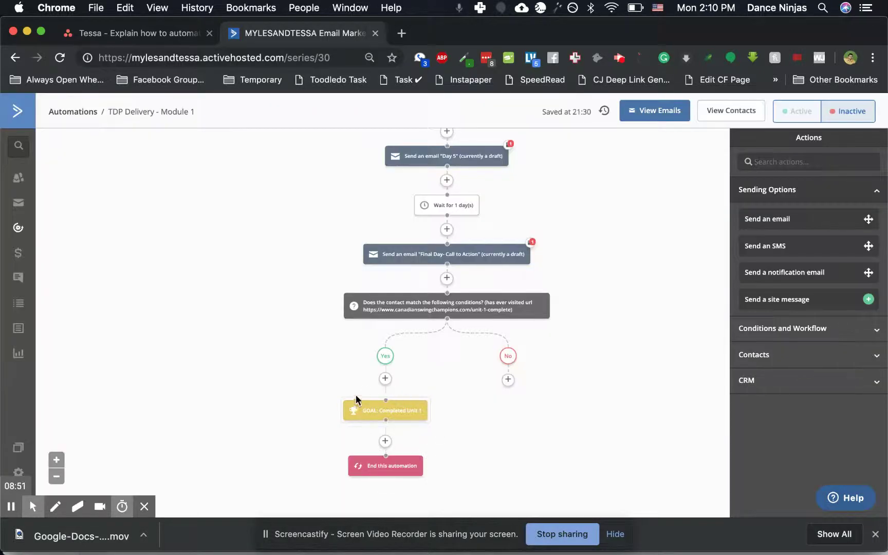
pyautogui.moveTo(368, 411)
pyautogui.scroll(1, 236, 283)
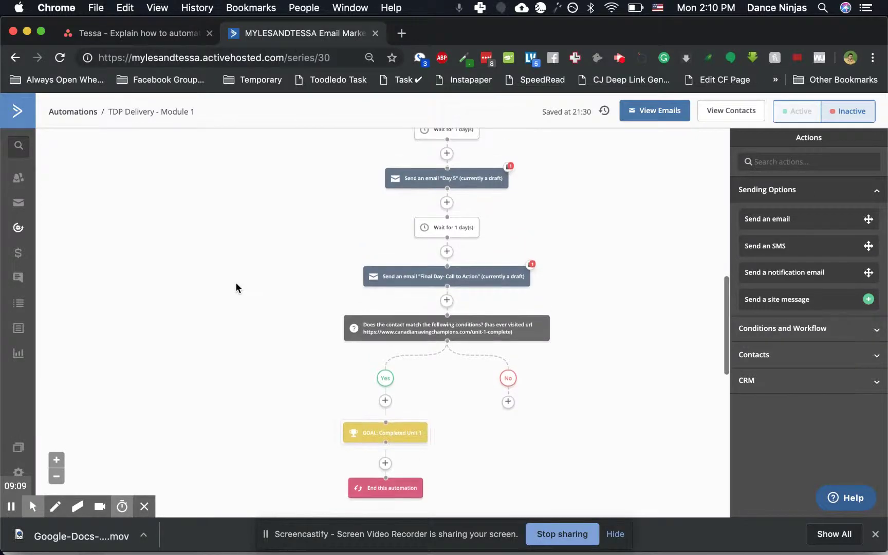
pyautogui.scroll(10, 235, 287)
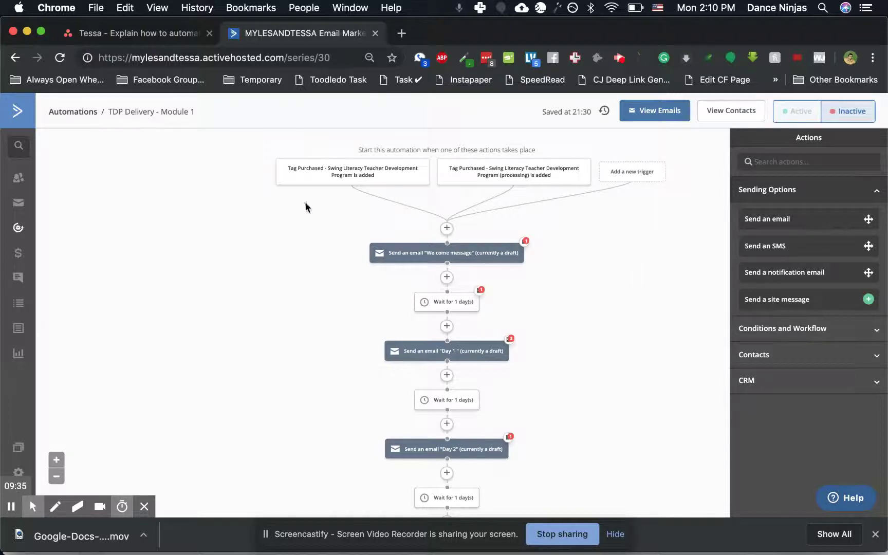
# Review the automation from its start triggers down to the "Completed Unit 1" goal and back up to the start
pyautogui.scroll(-2, 329, 178)
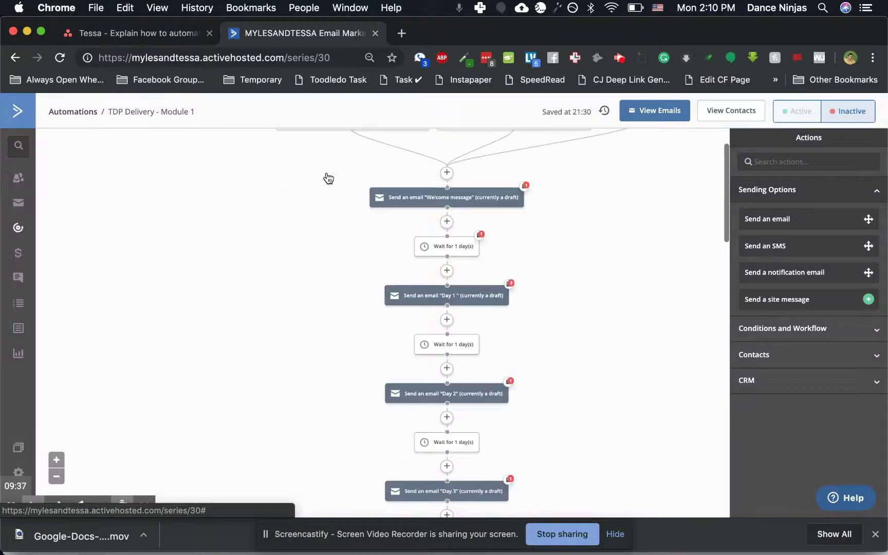
pyautogui.scroll(-20, 328, 178)
pyautogui.scroll(5, 327, 176)
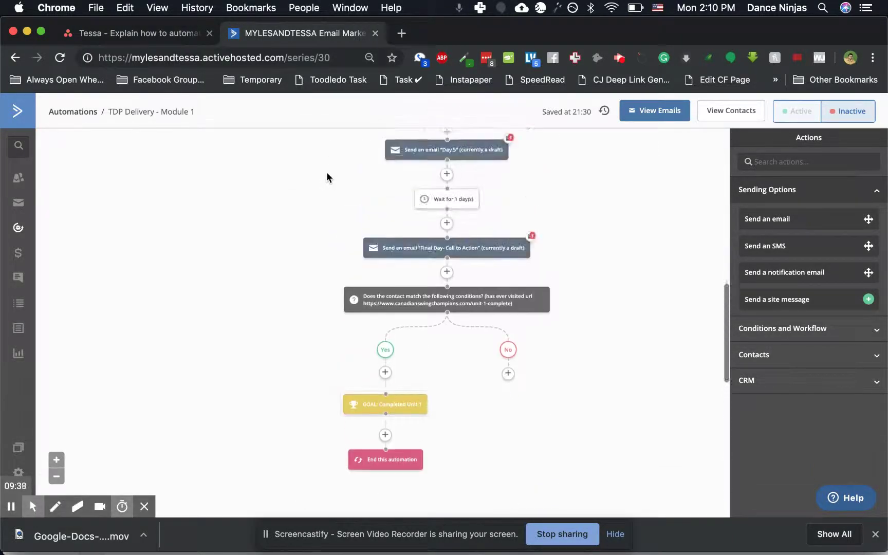
pyautogui.scroll(1, 327, 173)
pyautogui.moveTo(406, 419)
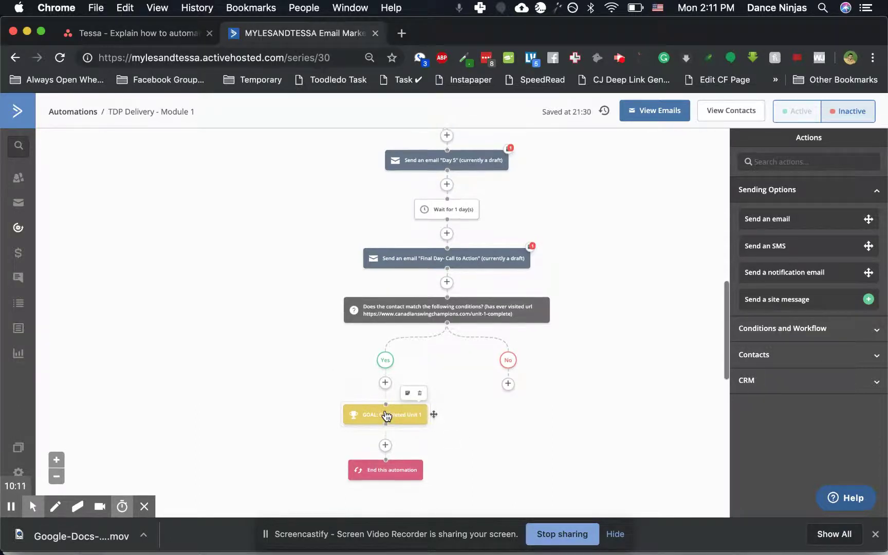
pyautogui.scroll(5, 386, 416)
pyautogui.scroll(2, 386, 416)
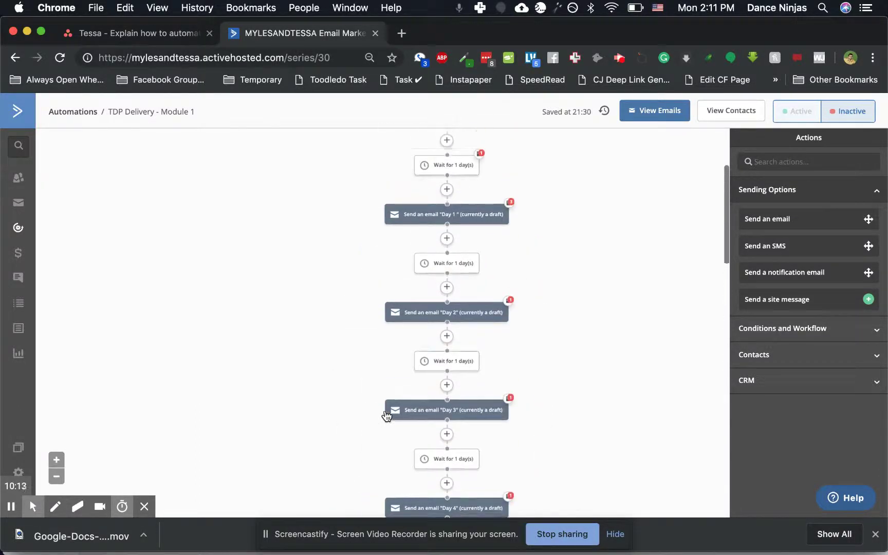
pyautogui.scroll(3, 385, 416)
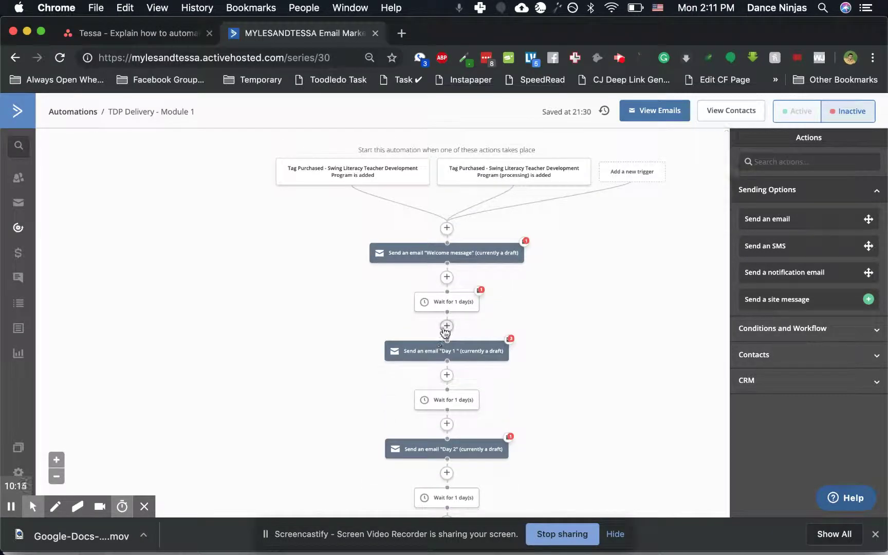
# Add a goal named "Completed Lesson 1" directly after the "Day 1" email
pyautogui.scroll(-3, 443, 371)
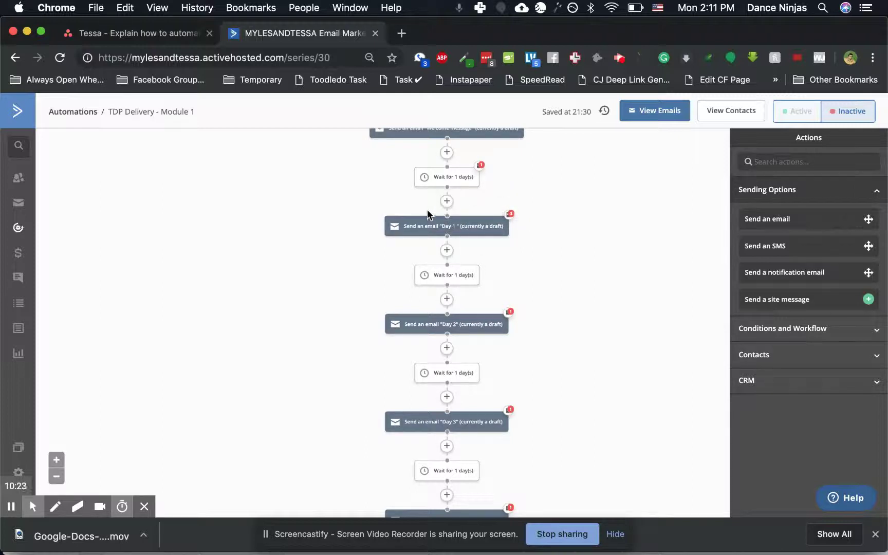
pyautogui.scroll(-1, 545, 329)
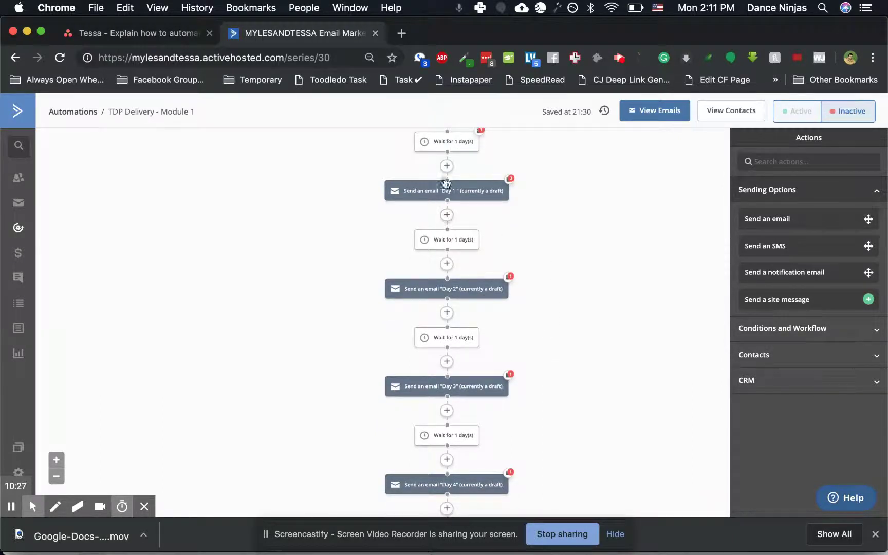
pyautogui.scroll(2, 452, 184)
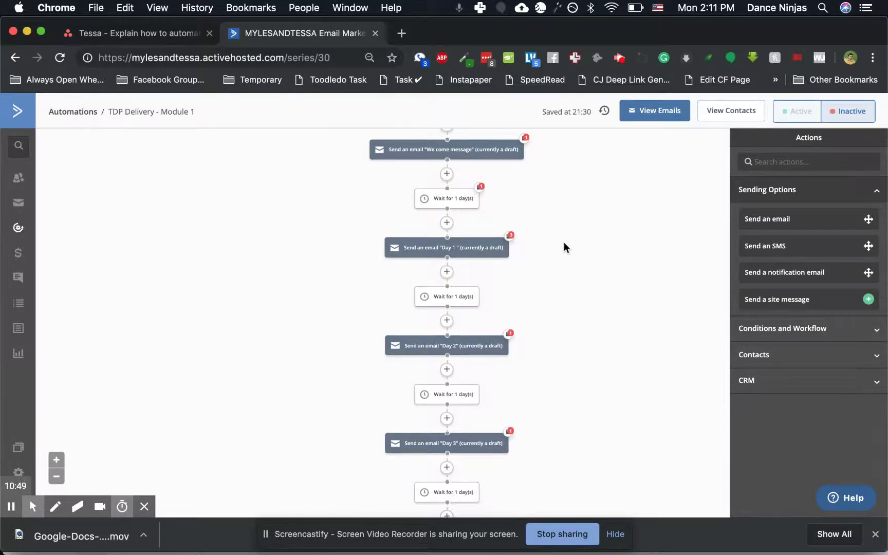
pyautogui.click(448, 272)
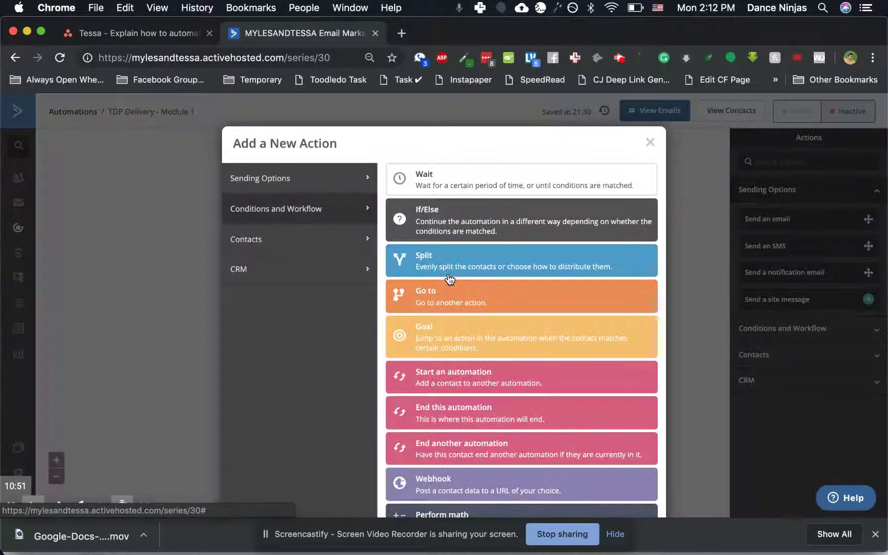
pyautogui.click(449, 338)
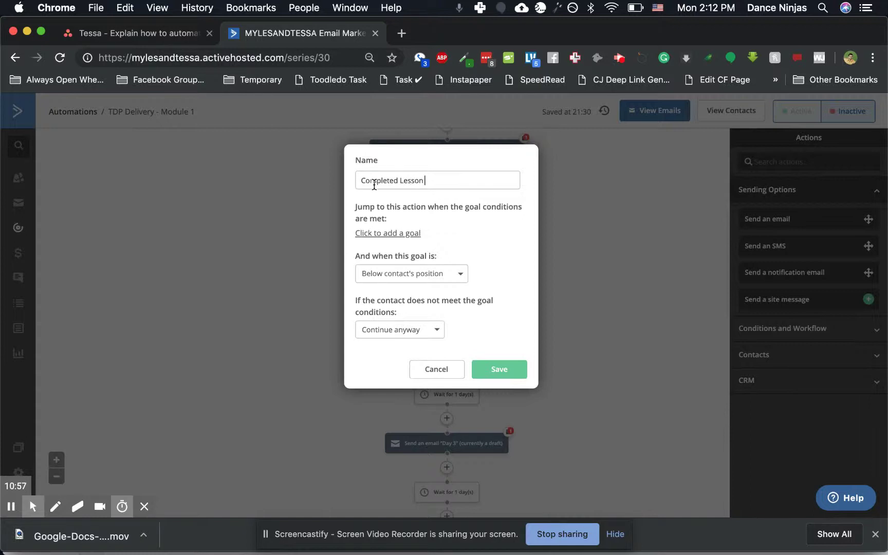
# Set the "Completed Lesson 1" goal's condition to has ever visited the exact URL google.com and save the goal
pyautogui.click(406, 235)
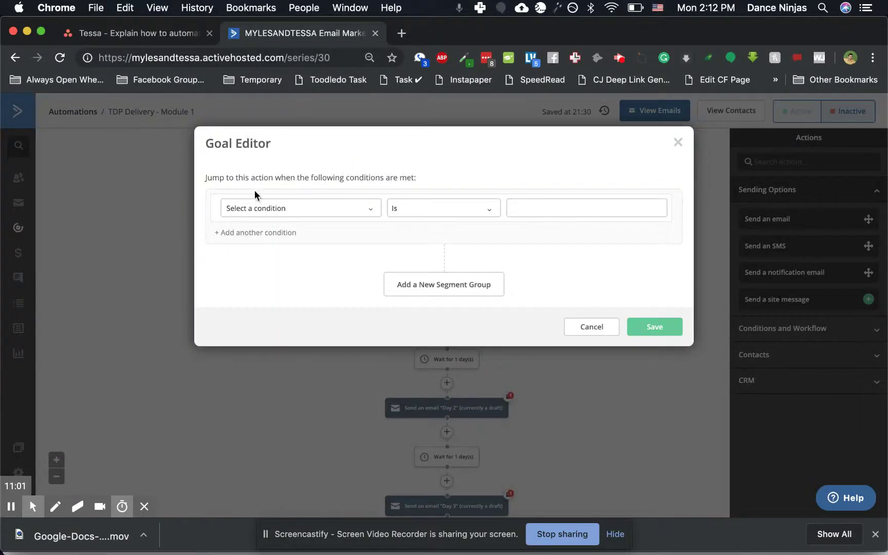
pyautogui.click(254, 208)
pyautogui.write('ha')
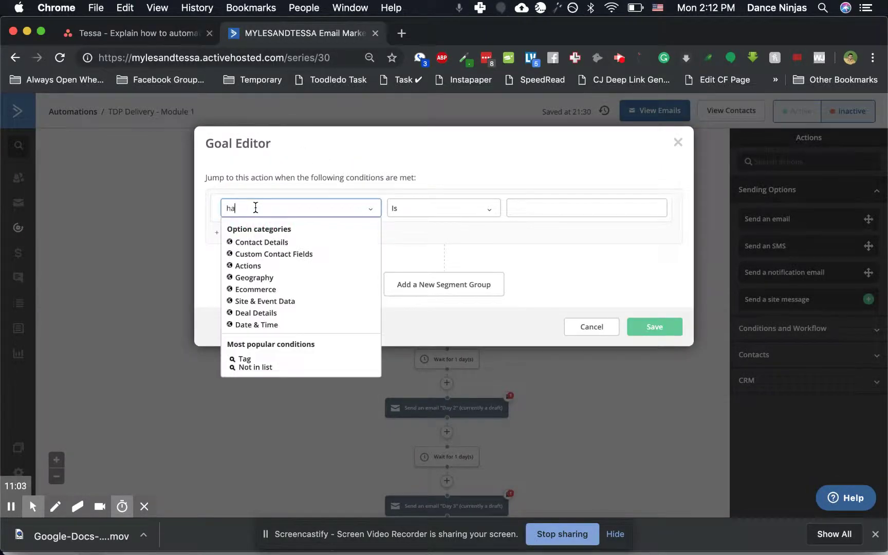
pyautogui.write('s vis')
pyautogui.click(251, 229)
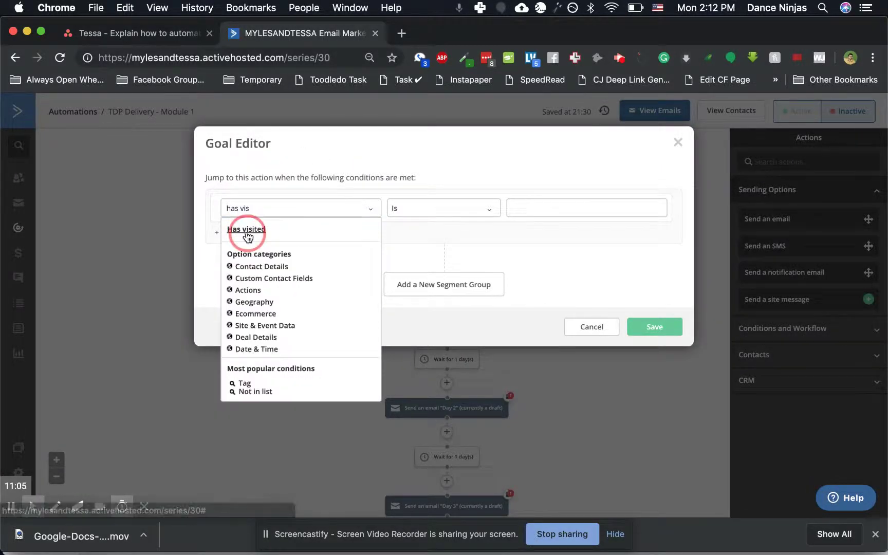
pyautogui.click(524, 207)
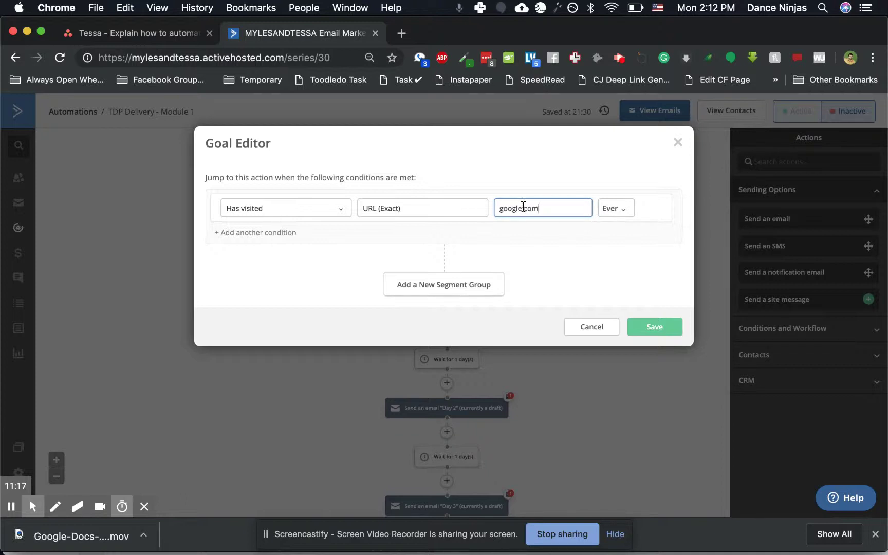
pyautogui.click(656, 324)
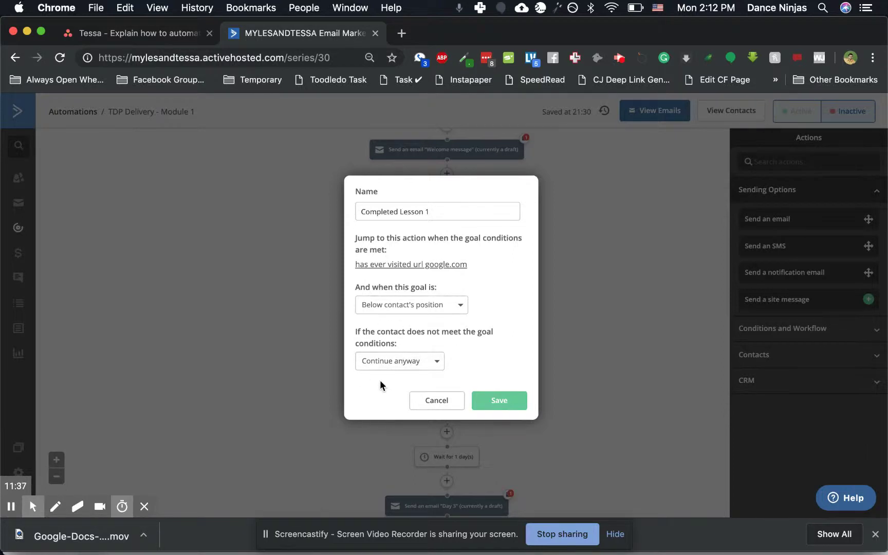
pyautogui.click(505, 406)
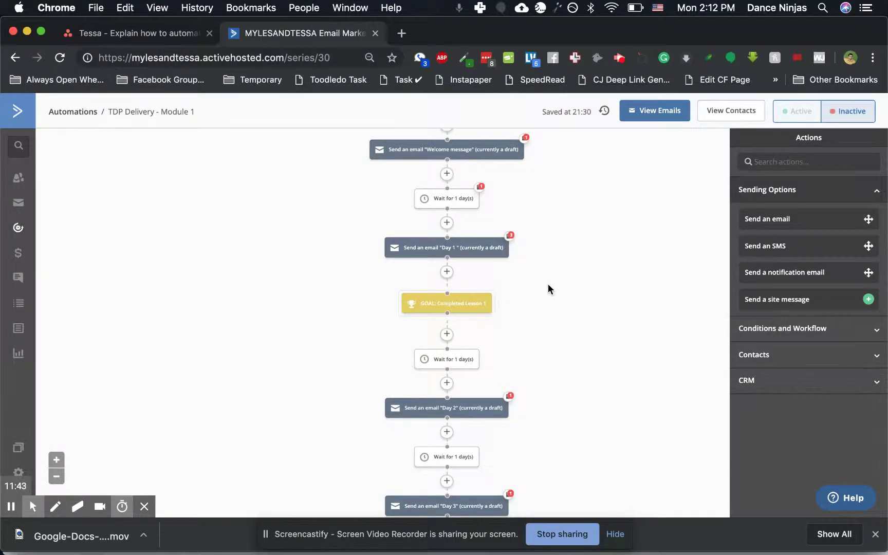
# Copy only the "Completed Lesson 1" goal to directly after the "Day 2" email and rename the copy "Completed Lesson 2"
pyautogui.scroll(2, 548, 284)
pyautogui.moveTo(437, 288)
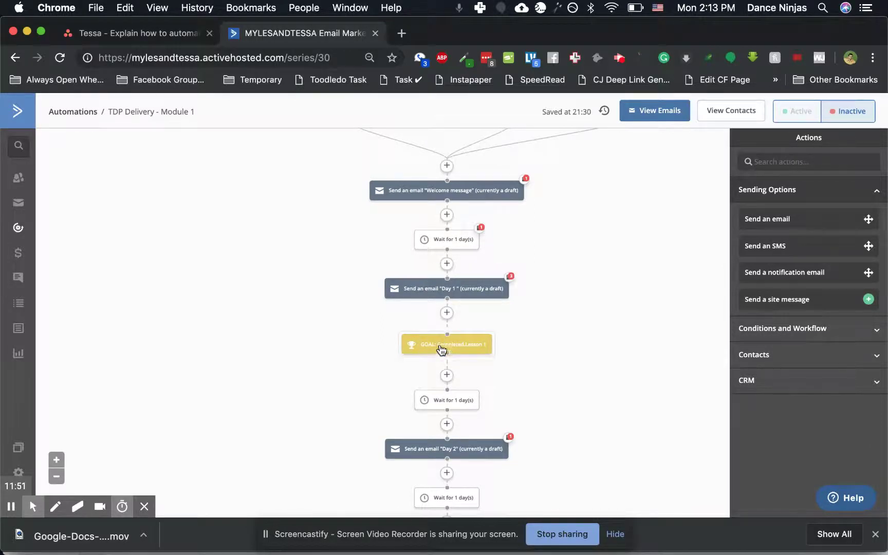
pyautogui.scroll(-3, 437, 392)
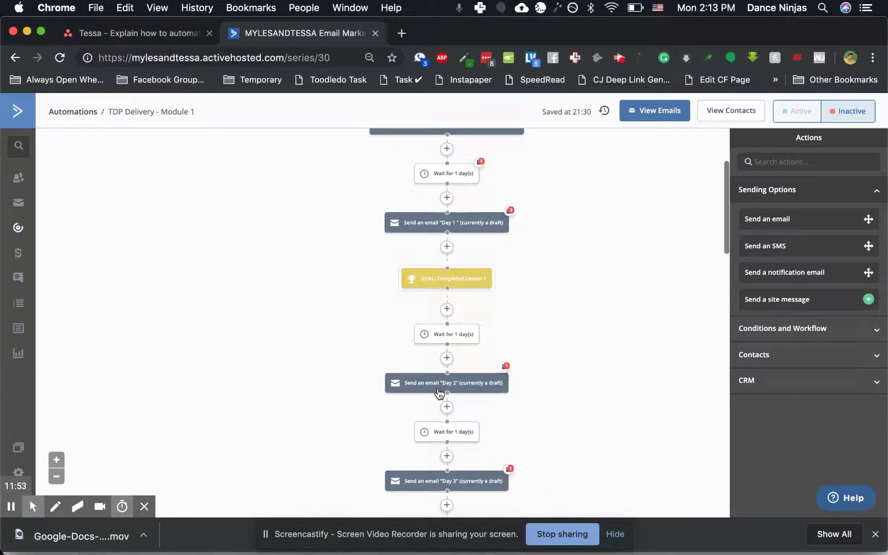
pyautogui.scroll(-5, 447, 329)
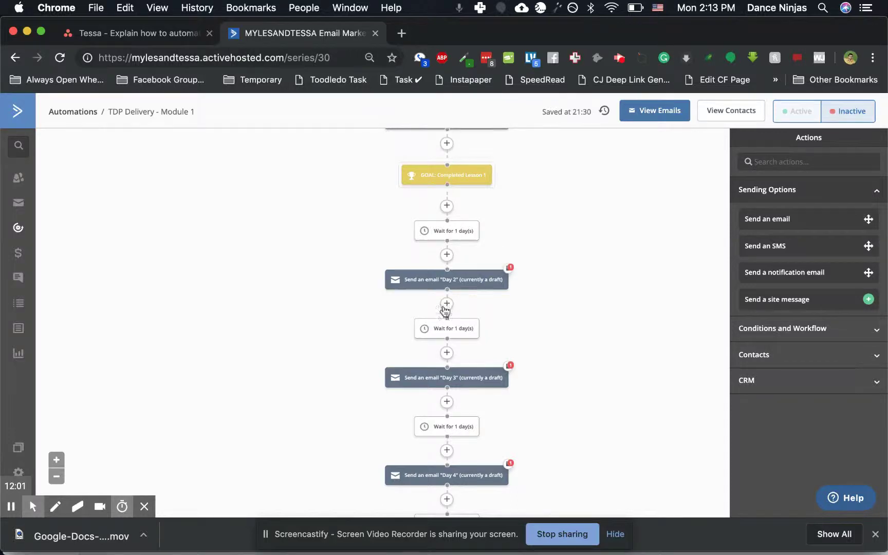
pyautogui.moveTo(457, 183); pyautogui.dragTo(447, 306)
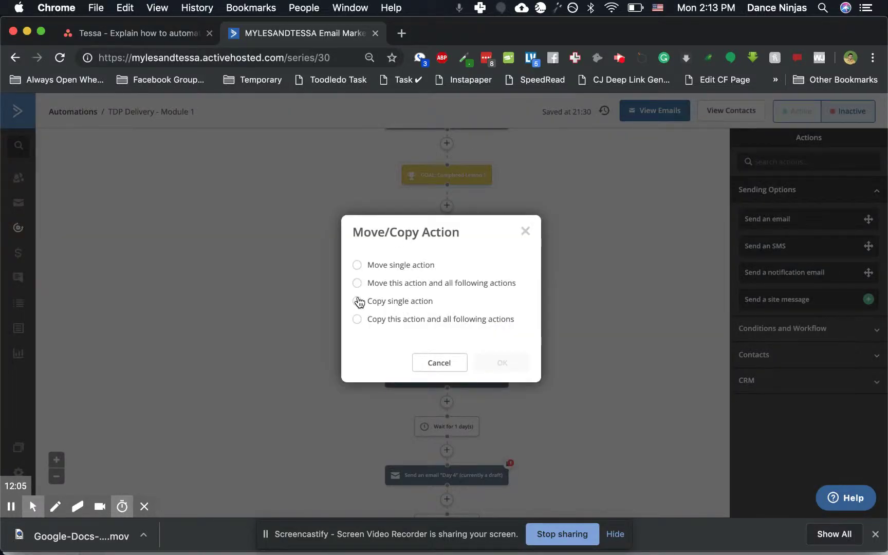
pyautogui.click(356, 302)
pyautogui.click(502, 362)
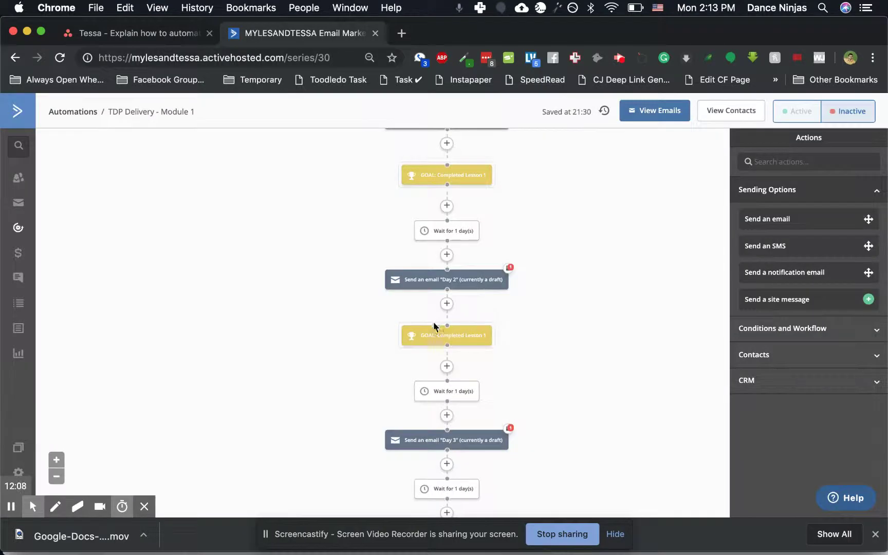
pyautogui.click(438, 333)
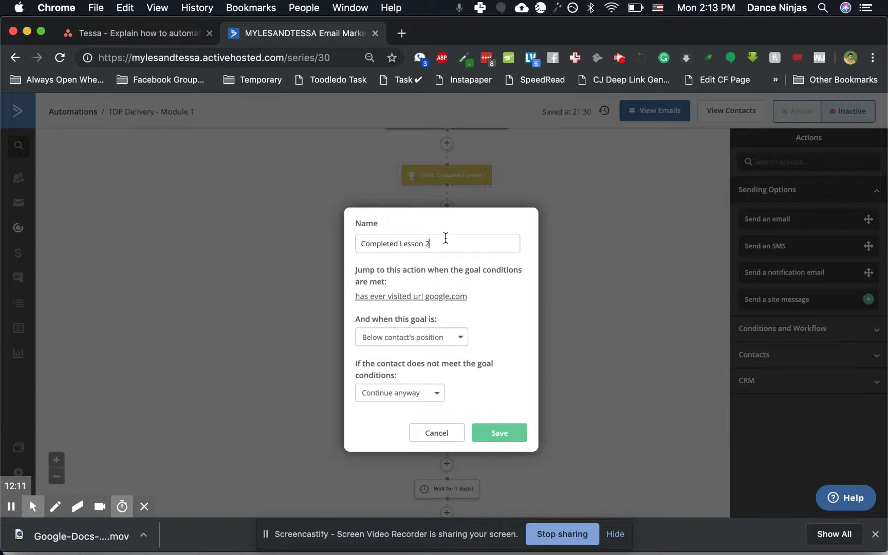
pyautogui.click(503, 430)
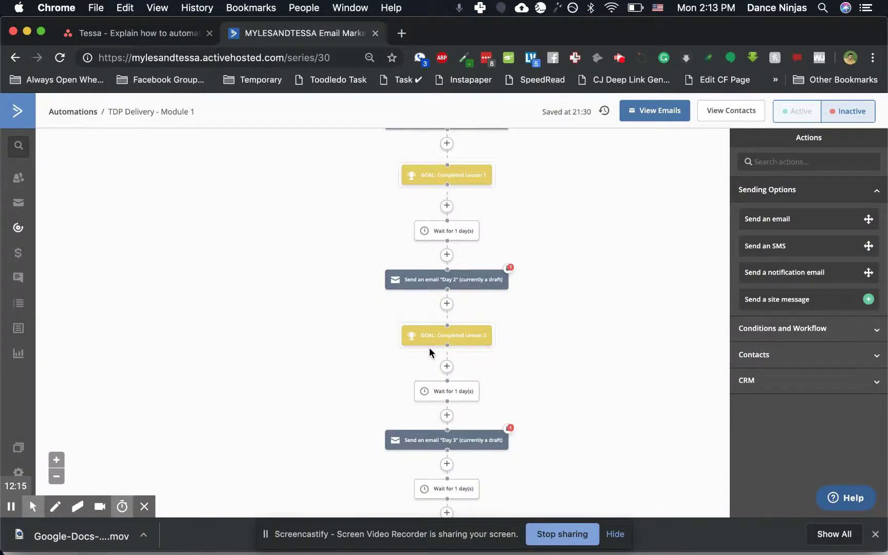
# Review how the lesson goals sit among the daily emails, through to the unit-1-complete condition and the automation's end
pyautogui.scroll(-3, 431, 351)
pyautogui.scroll(2, 419, 296)
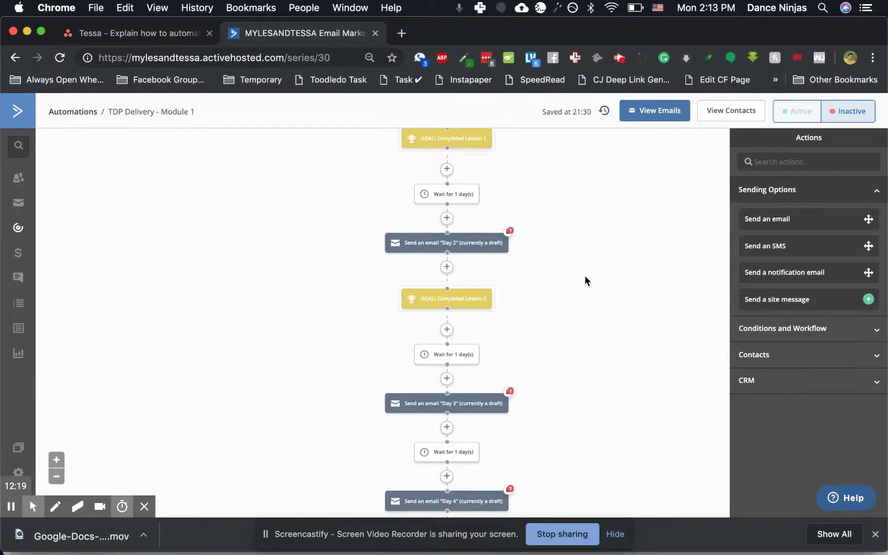
pyautogui.scroll(5, 585, 280)
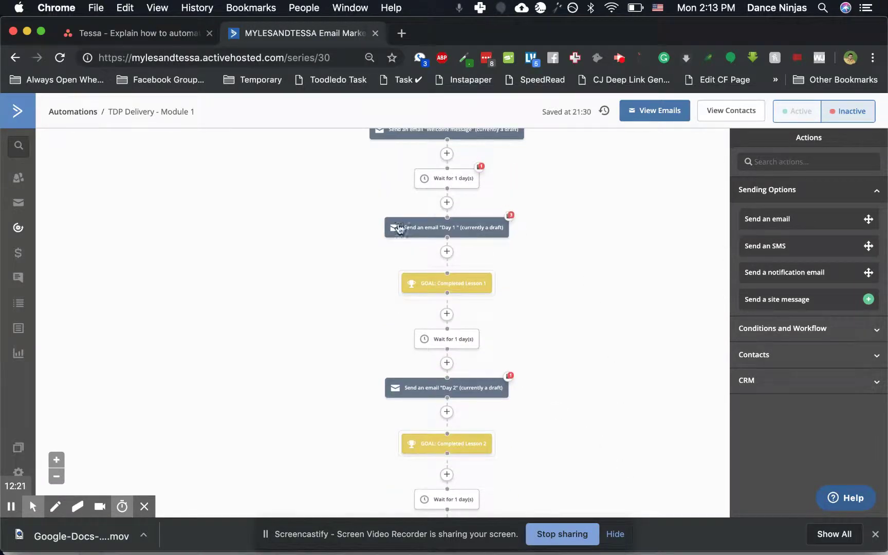
pyautogui.scroll(-5, 550, 173)
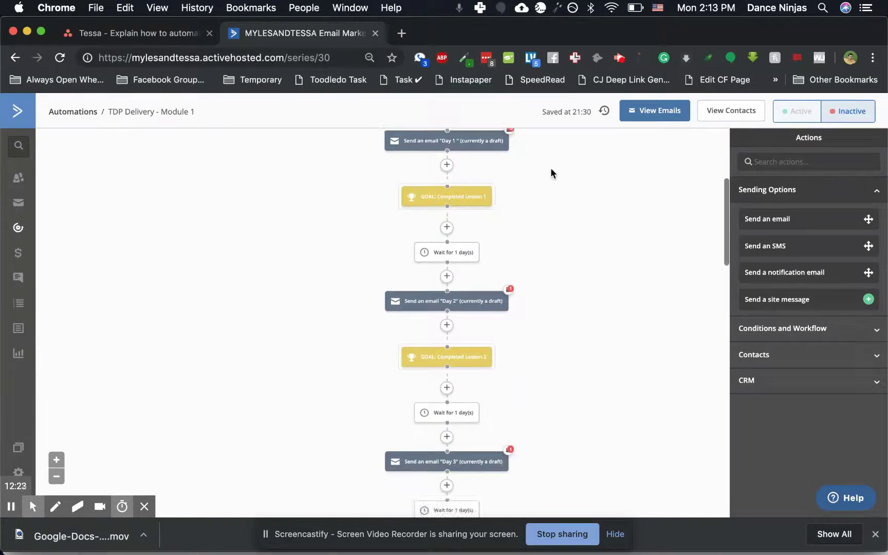
pyautogui.scroll(-2, 550, 169)
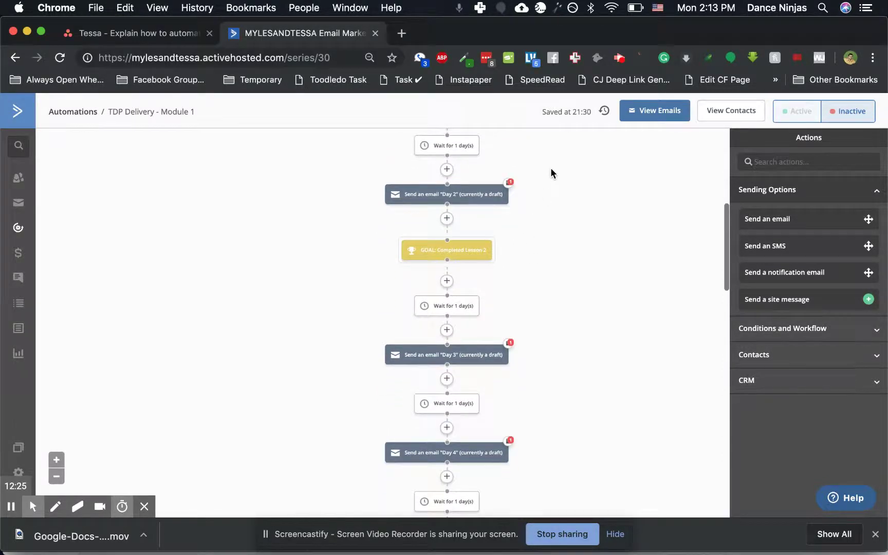
pyautogui.scroll(-3, 551, 170)
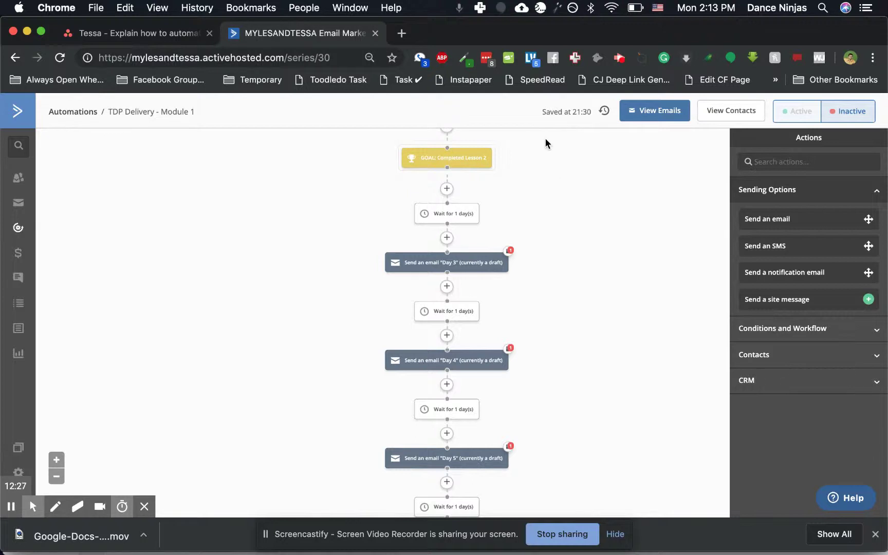
pyautogui.scroll(-1, 545, 141)
pyautogui.scroll(3, 571, 315)
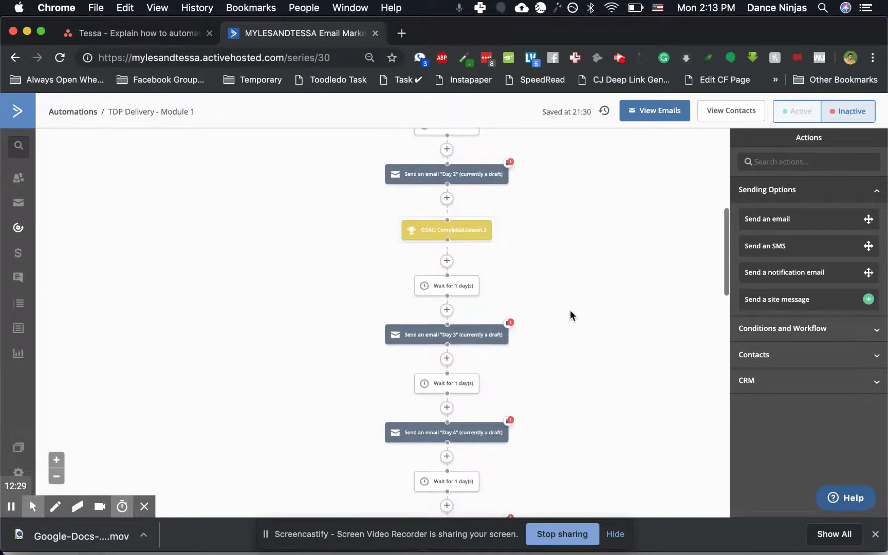
pyautogui.scroll(-5, 570, 315)
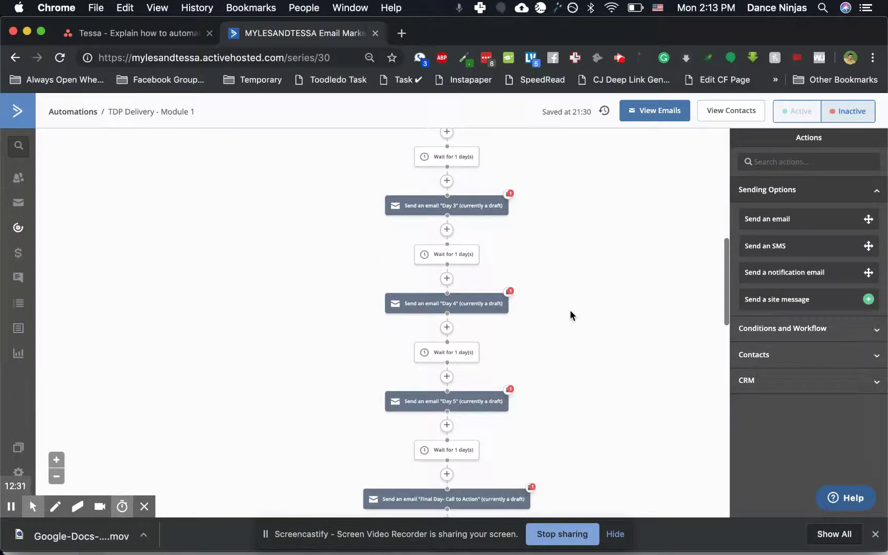
pyautogui.scroll(4, 570, 314)
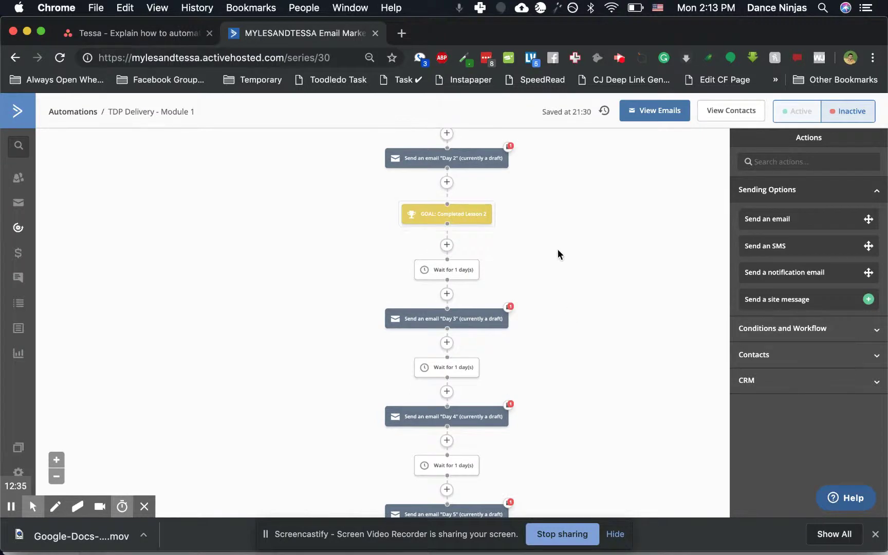
pyautogui.scroll(-6, 511, 232)
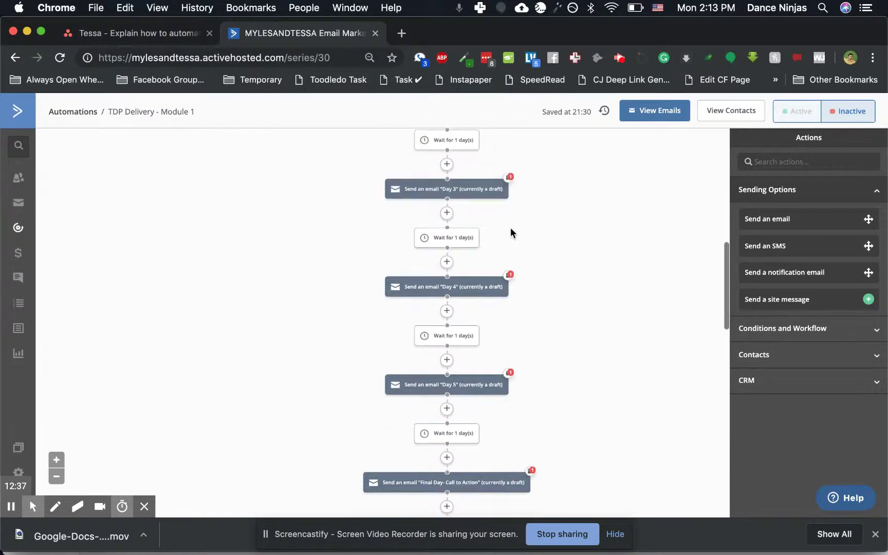
pyautogui.scroll(2, 511, 232)
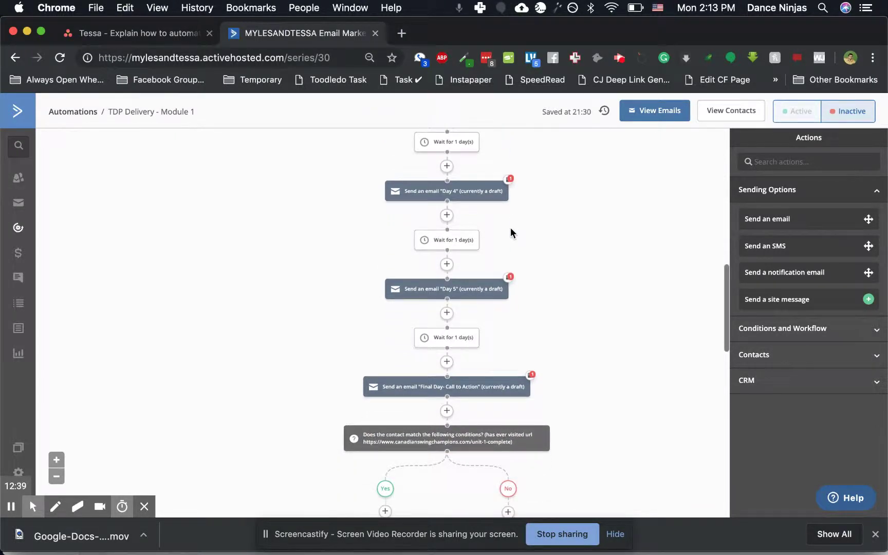
pyautogui.scroll(4, 511, 226)
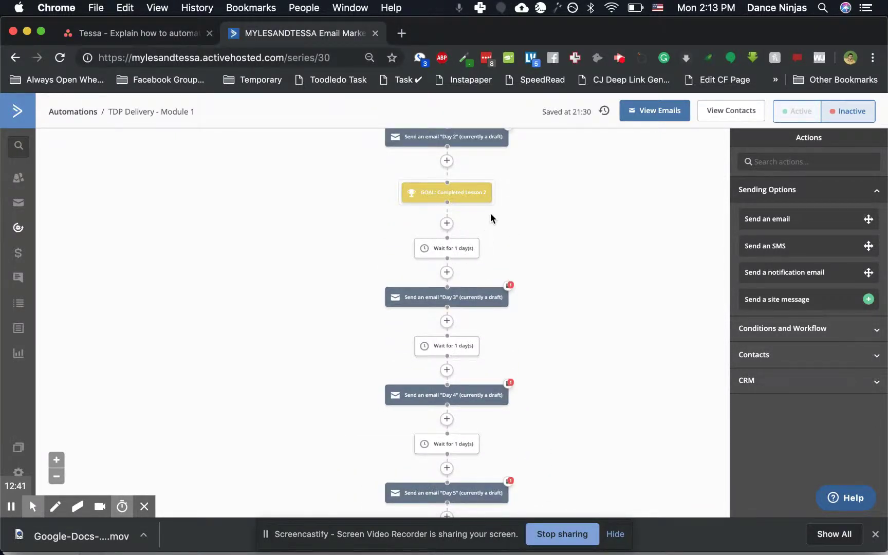
pyautogui.scroll(-10, 490, 214)
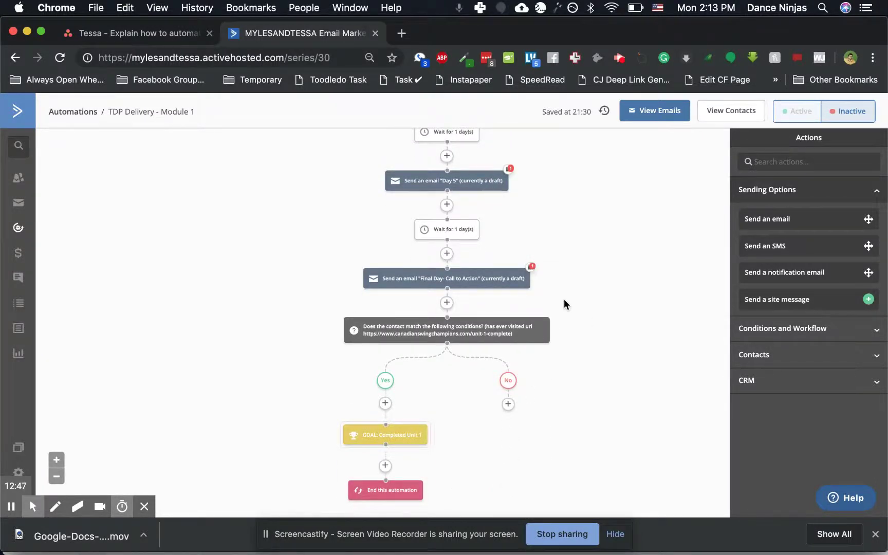
# Review the unit-1-complete condition's settings and its Yes and No branches in relation to the daily emails and lesson goals
pyautogui.moveTo(509, 334)
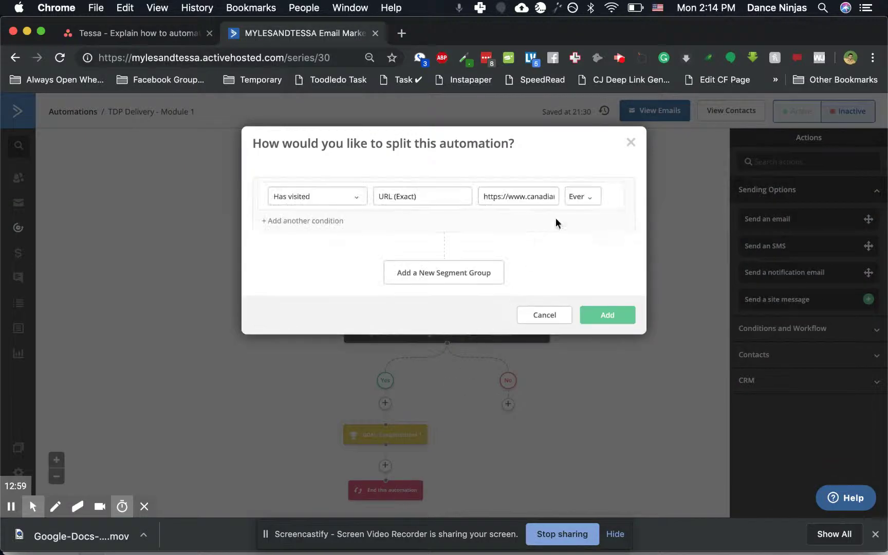
pyautogui.click(631, 144)
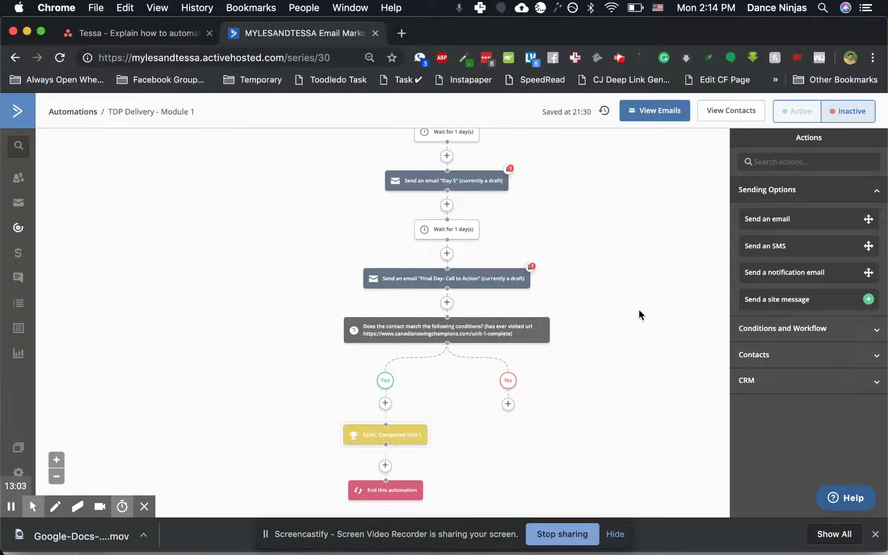
pyautogui.scroll(1, 639, 310)
pyautogui.scroll(15, 639, 309)
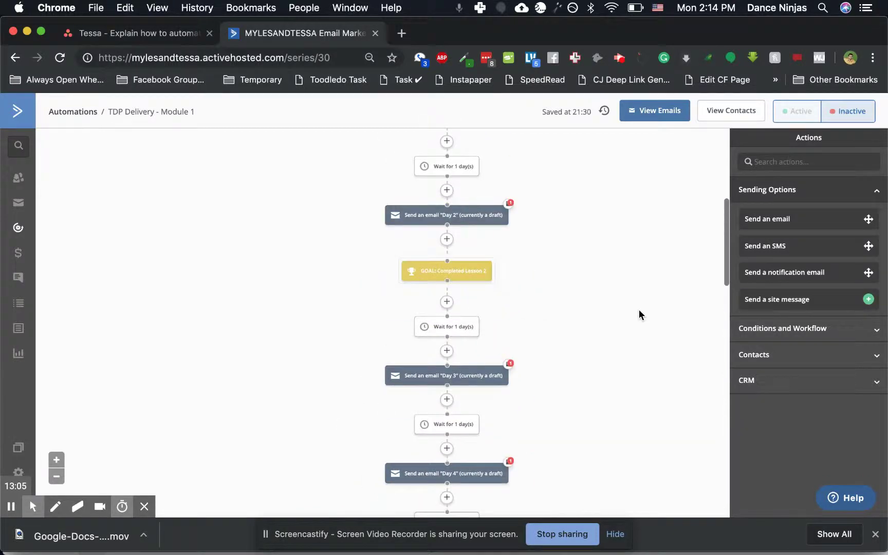
pyautogui.scroll(-10, 386, 370)
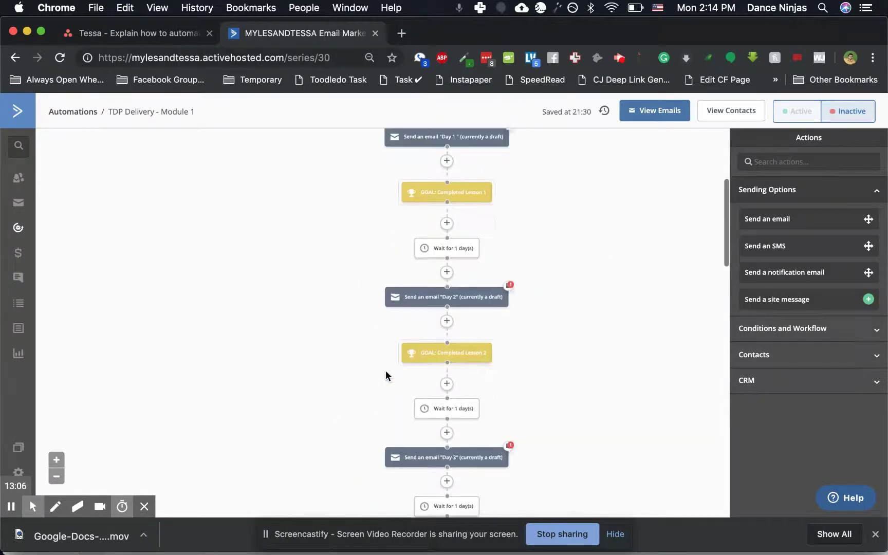
pyautogui.scroll(-5, 406, 383)
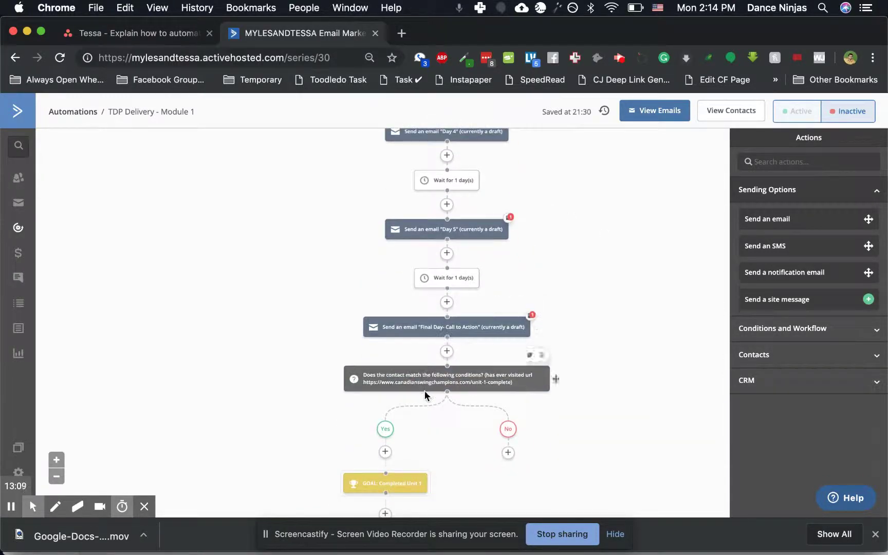
pyautogui.scroll(-3, 437, 365)
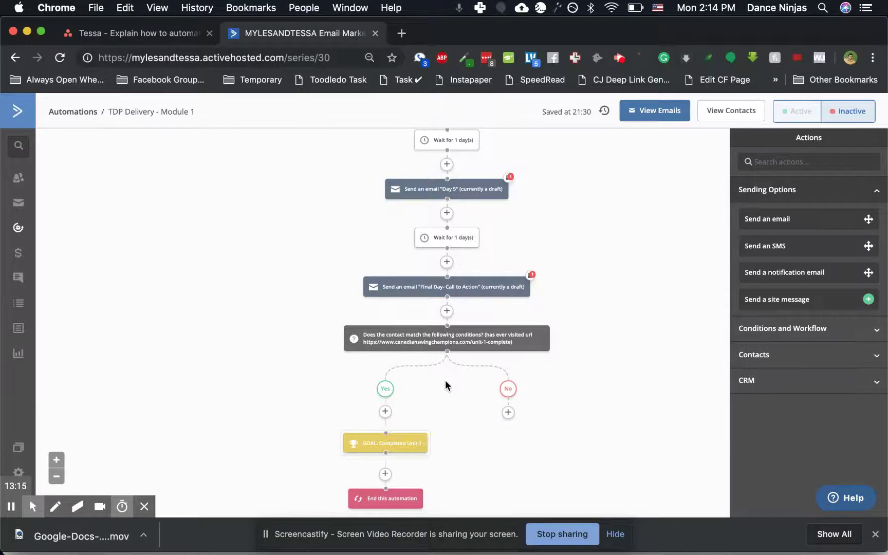
pyautogui.scroll(-2, 446, 383)
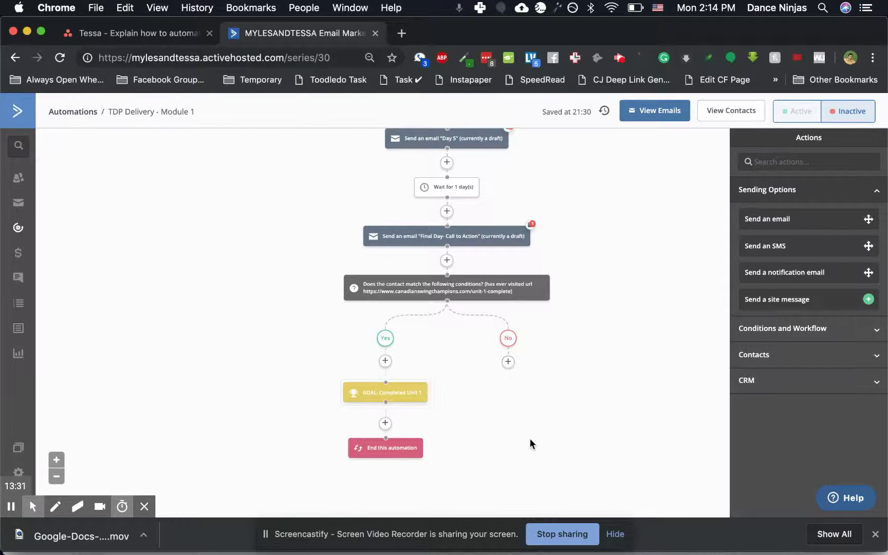
pyautogui.scroll(-2, 539, 463)
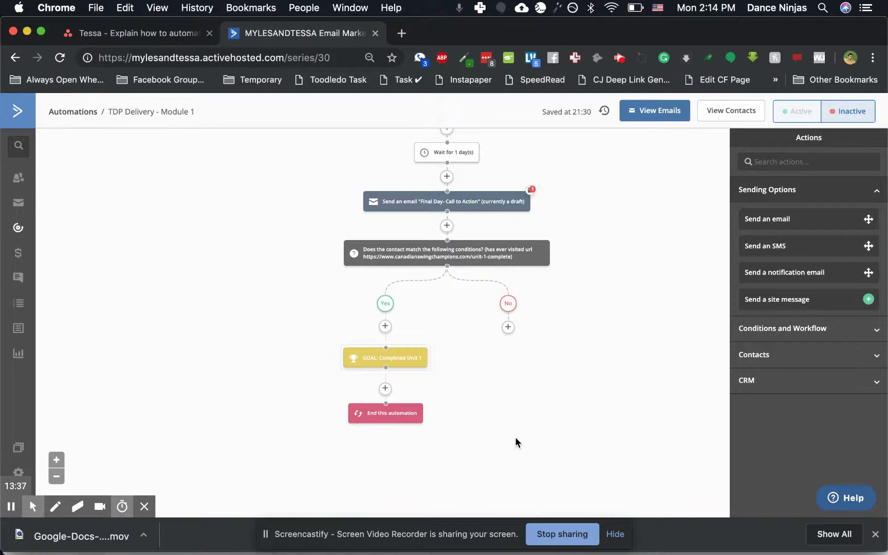
pyautogui.scroll(5, 575, 401)
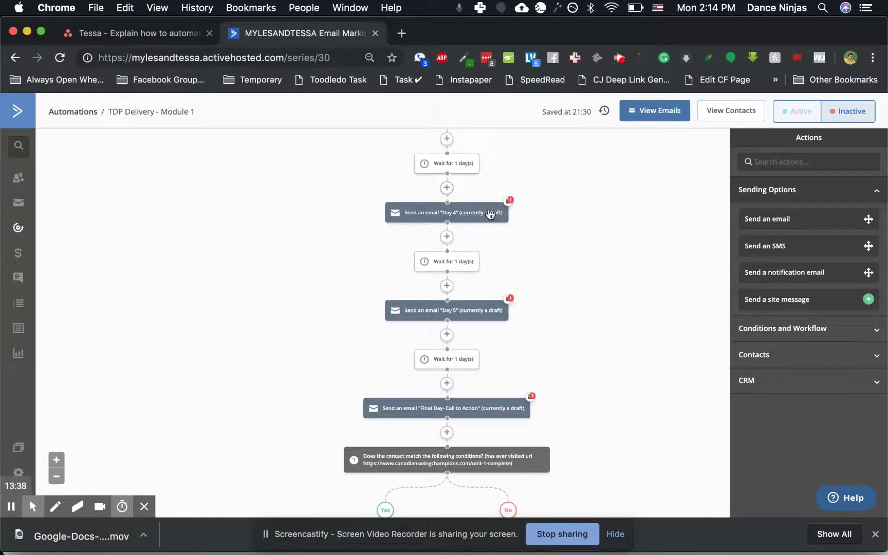
pyautogui.scroll(-4, 541, 309)
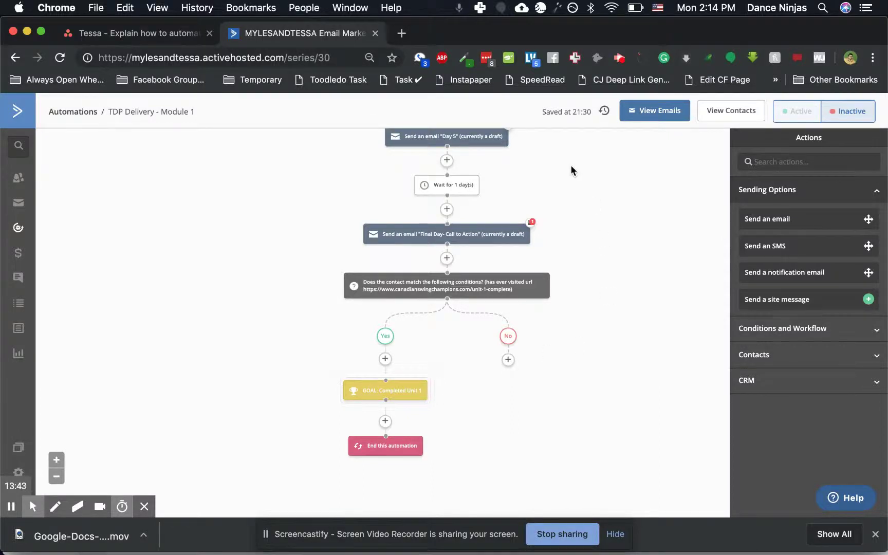
pyautogui.scroll(8, 571, 164)
pyautogui.scroll(-8, 498, 339)
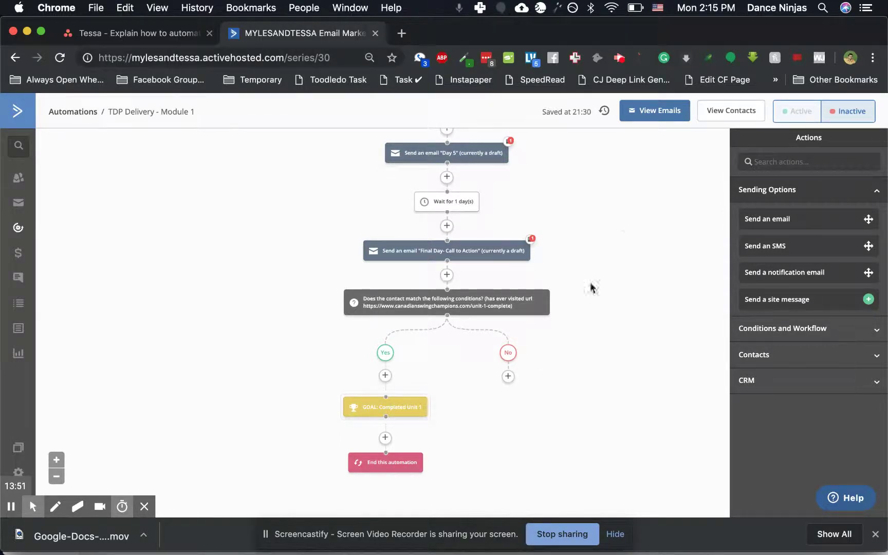
pyautogui.moveTo(498, 149)
pyautogui.scroll(3, 499, 149)
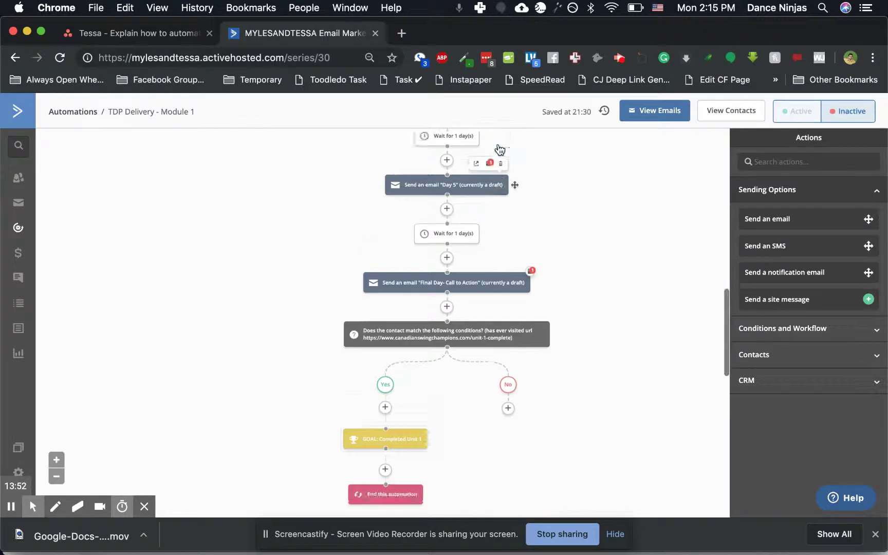
# Add a Go to action under the condition's No branch and connect it to the "Completed Lesson 1" goal
pyautogui.scroll(-4, 525, 327)
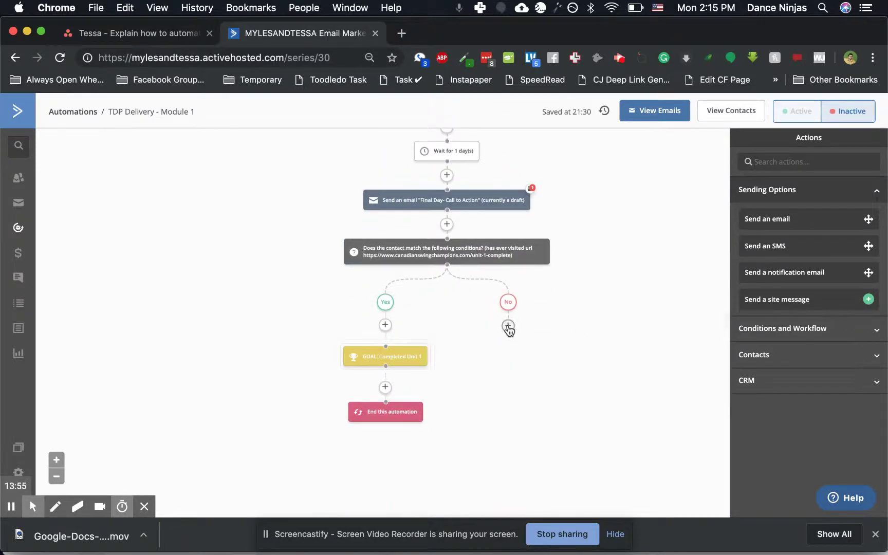
pyautogui.click(508, 326)
pyautogui.click(486, 300)
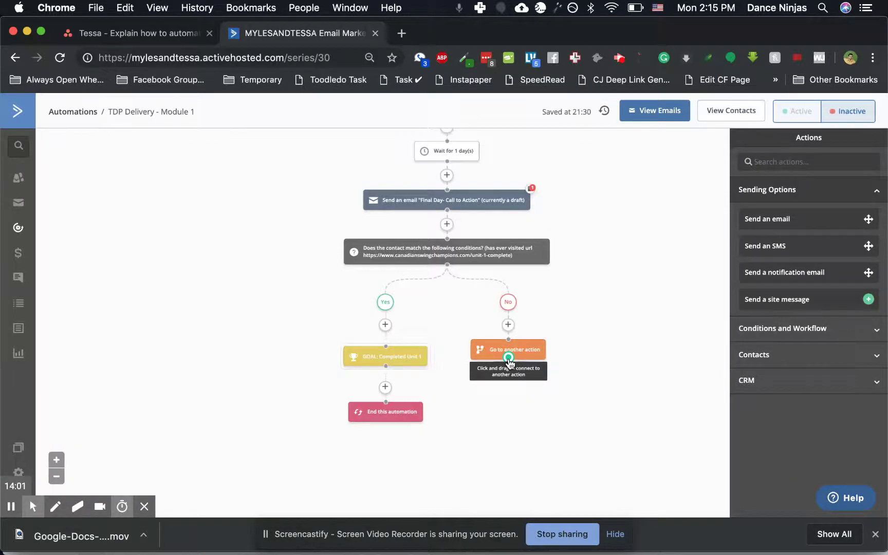
pyautogui.click(56, 477)
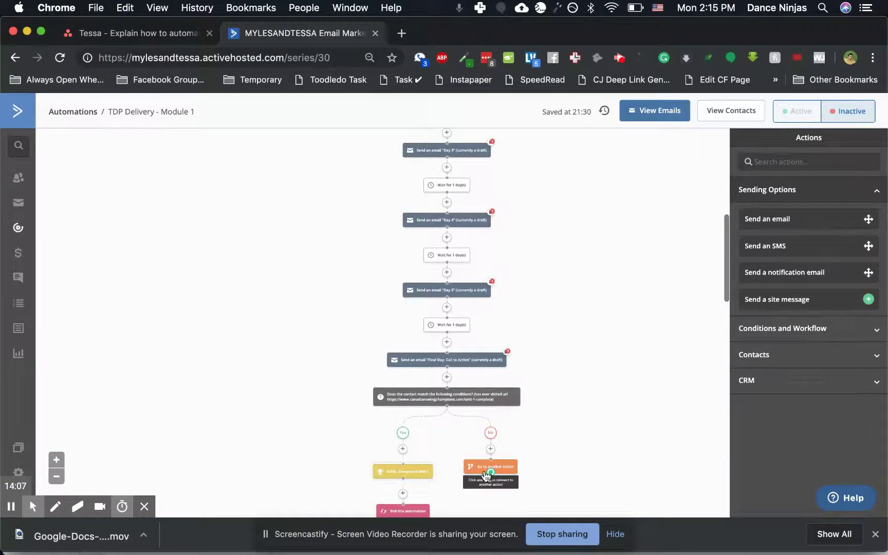
pyautogui.moveTo(487, 474); pyautogui.dragTo(447, 227)
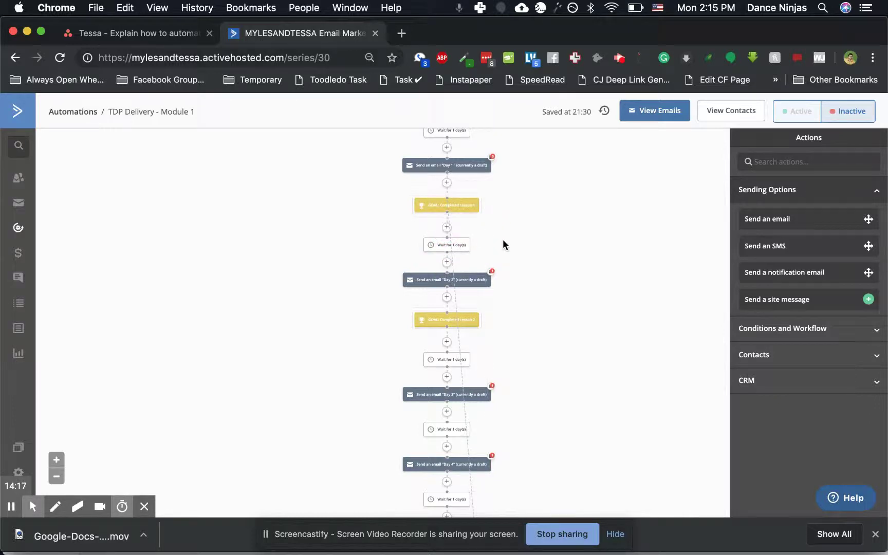
# Trace the Go to link alongside the daily emails, from the "Completed Lesson 1" goal down to the condition's No branch
pyautogui.scroll(-3, 500, 233)
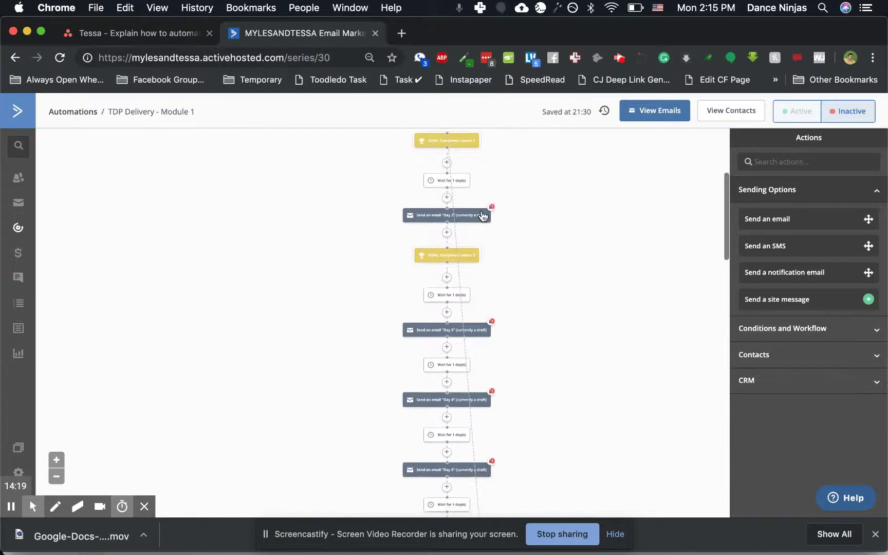
pyautogui.scroll(-1, 449, 192)
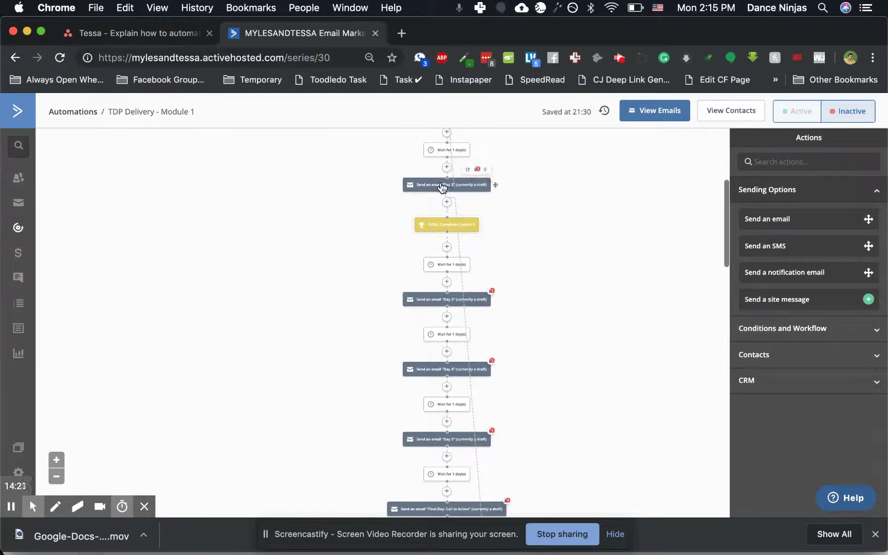
pyautogui.scroll(-3, 417, 238)
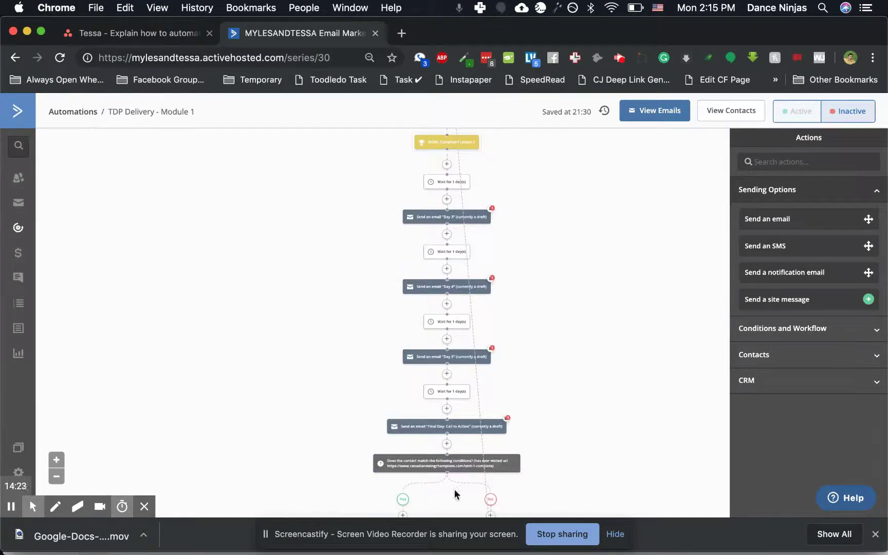
pyautogui.scroll(-5, 558, 305)
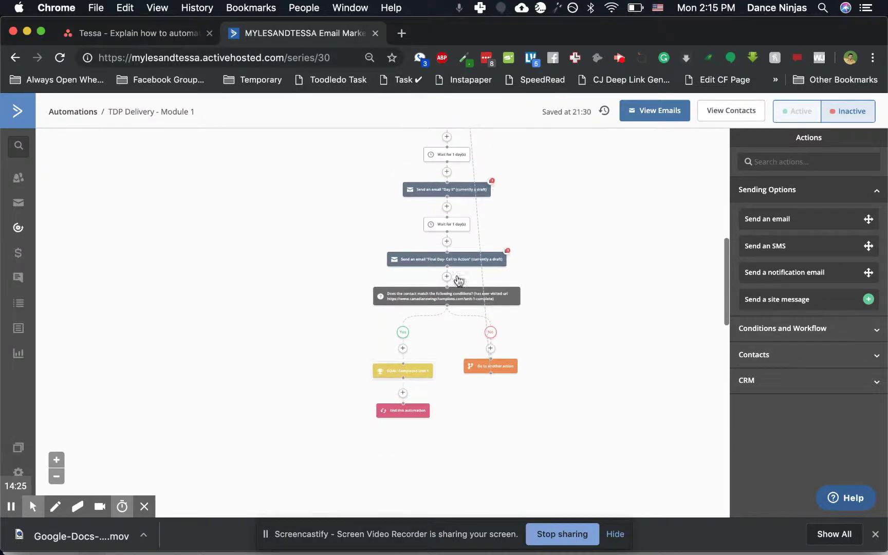
pyautogui.moveTo(481, 371)
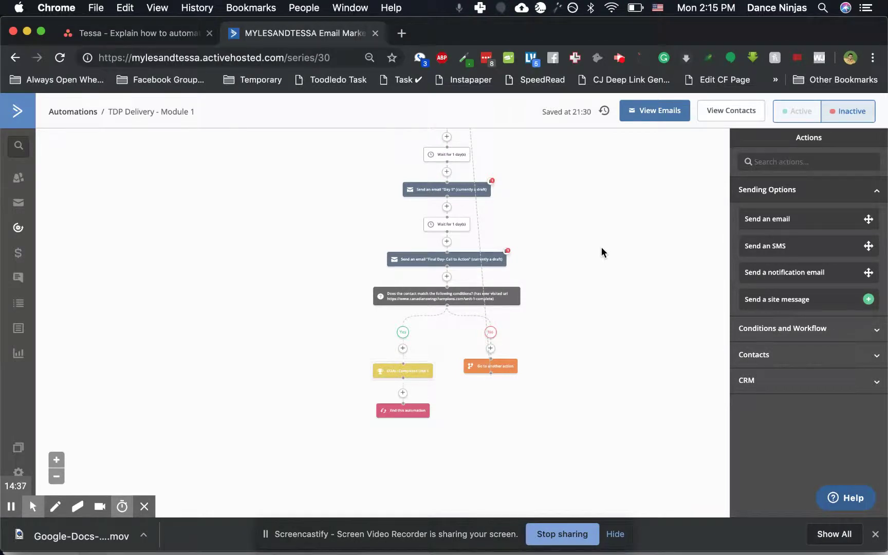
pyautogui.scroll(-2, 602, 248)
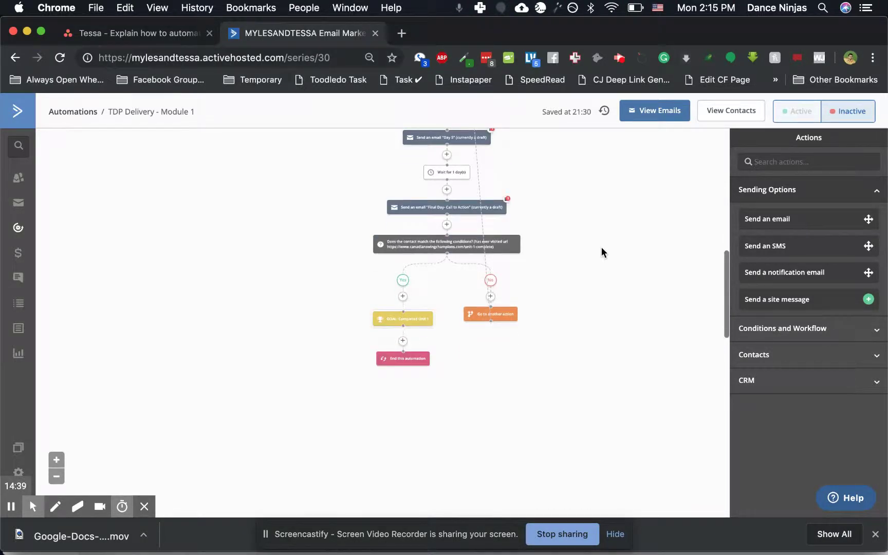
pyautogui.scroll(5, 461, 398)
pyautogui.scroll(-3, 523, 210)
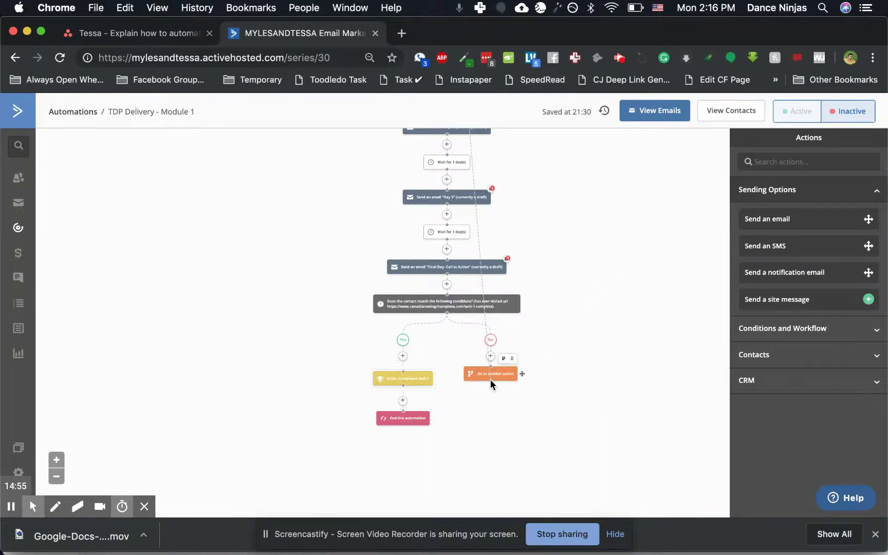
# Delete the Go to action from the condition's No branch
pyautogui.moveTo(490, 383)
pyautogui.mouseDown()
pyautogui.moveTo(539, 419)
pyautogui.moveTo(502, 383)
pyautogui.mouseUp()
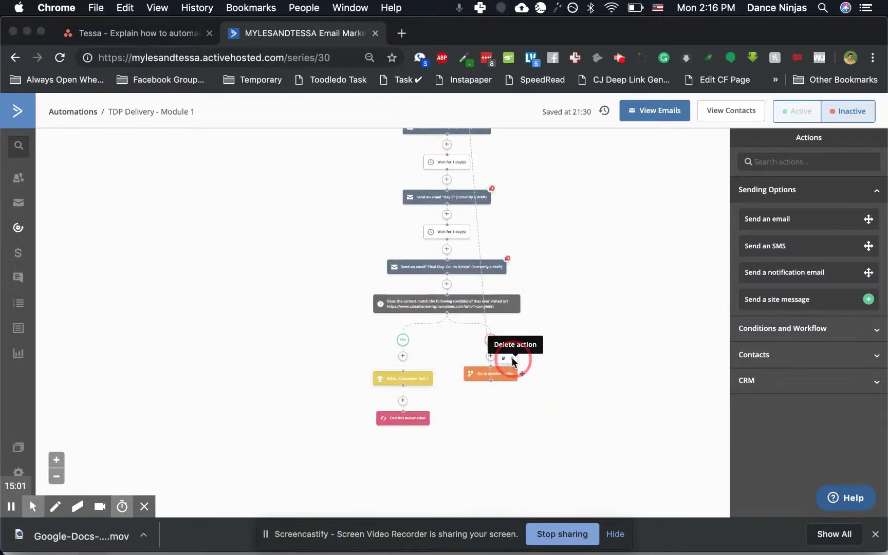
pyautogui.click(512, 358)
pyautogui.click(563, 142)
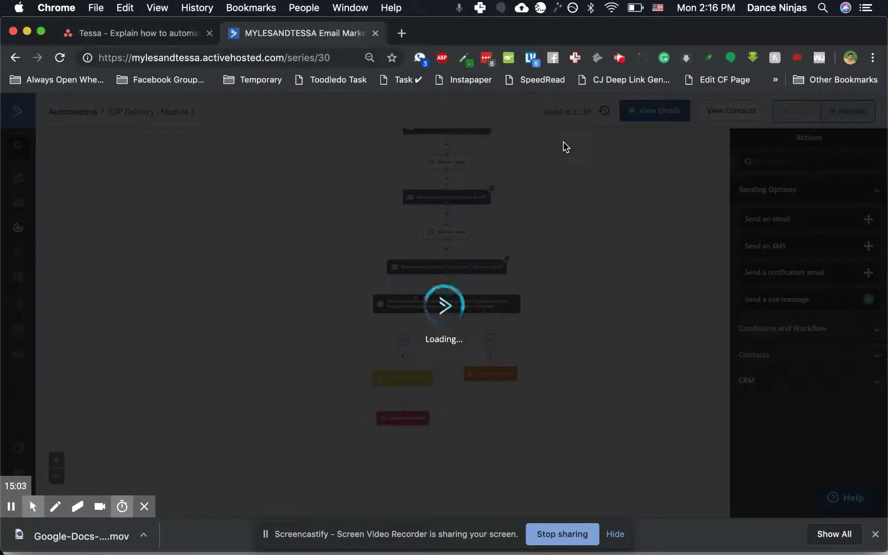
# Add a send-email action with the existing "Welcome message" email under the unit-1-complete condition's No branch
pyautogui.scroll(-3, 567, 317)
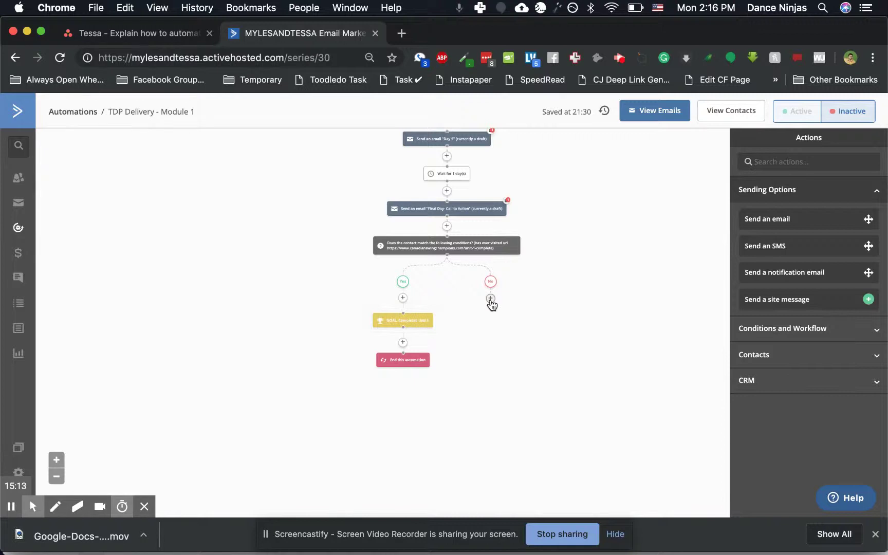
pyautogui.scroll(6, 491, 303)
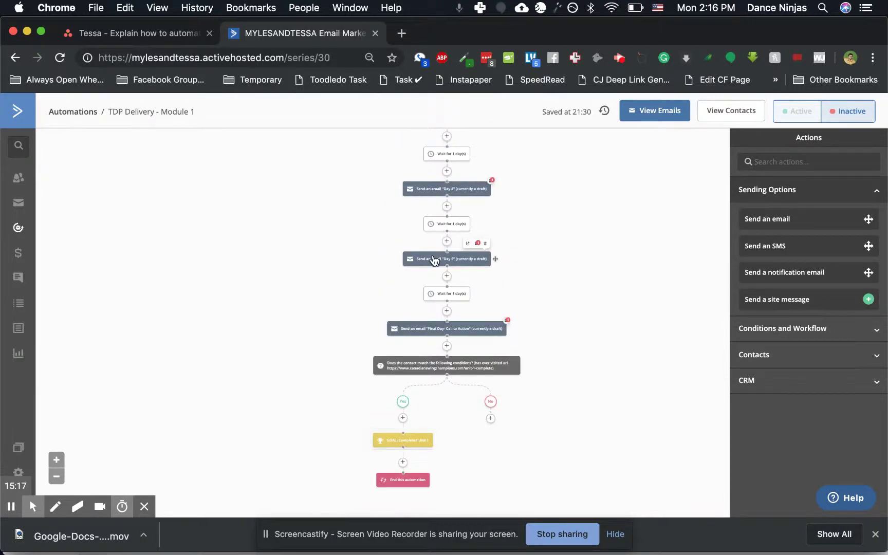
pyautogui.scroll(-5, 489, 402)
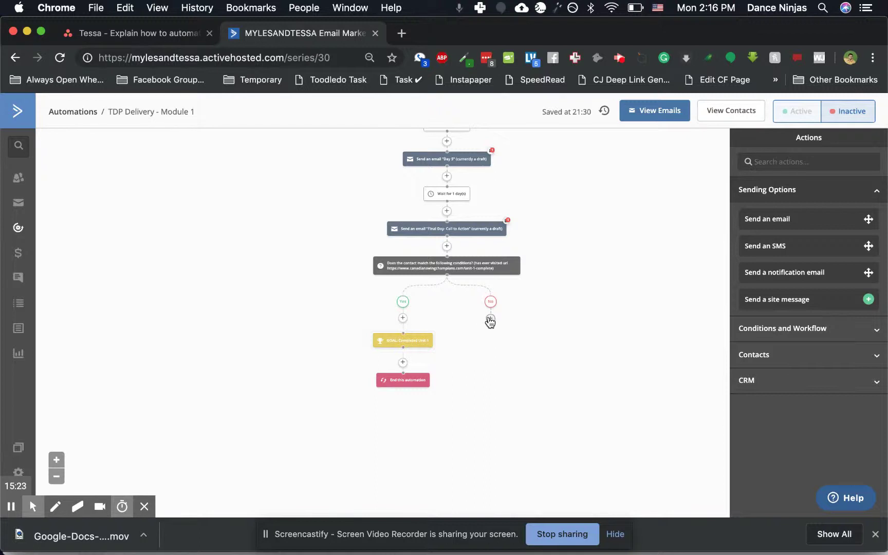
pyautogui.click(490, 319)
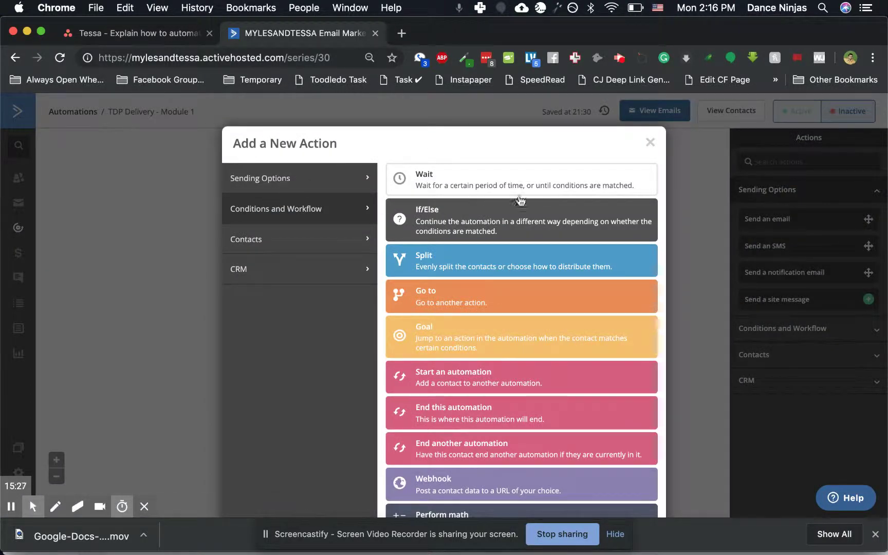
pyautogui.click(260, 177)
pyautogui.click(440, 176)
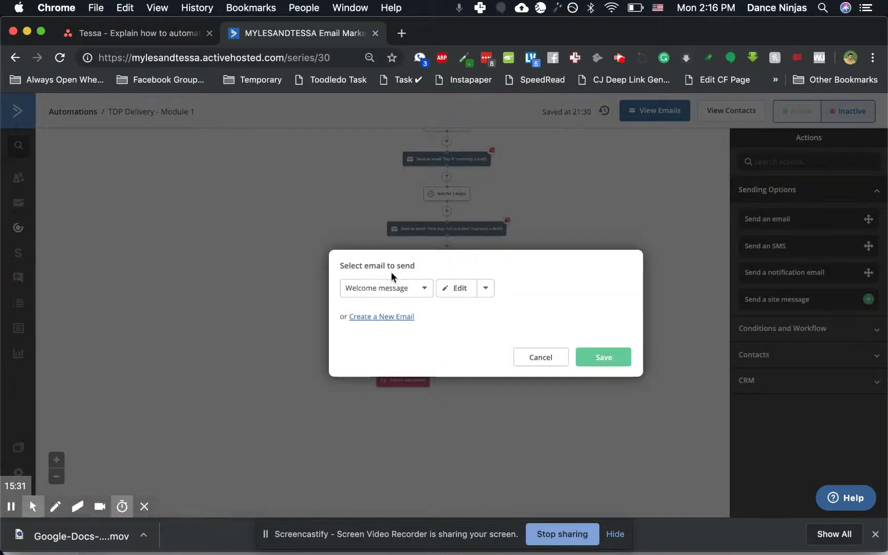
pyautogui.click(612, 358)
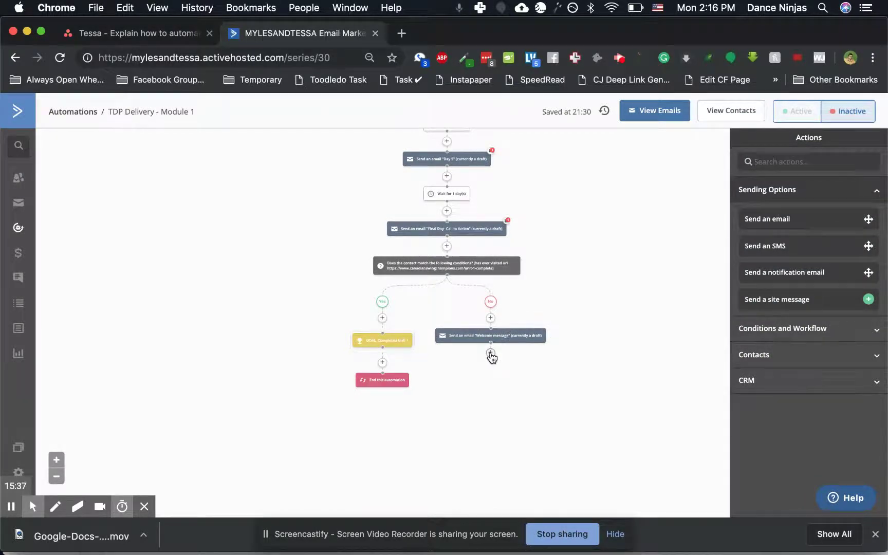
# Add a wait of 1 week after the "Welcome message" email in the condition's No branch
pyautogui.click(491, 354)
pyautogui.click(317, 207)
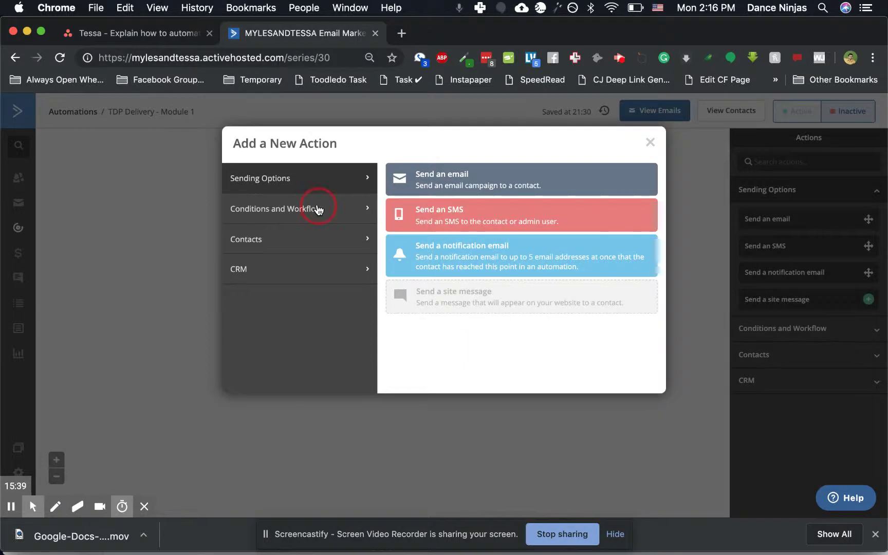
pyautogui.click(443, 178)
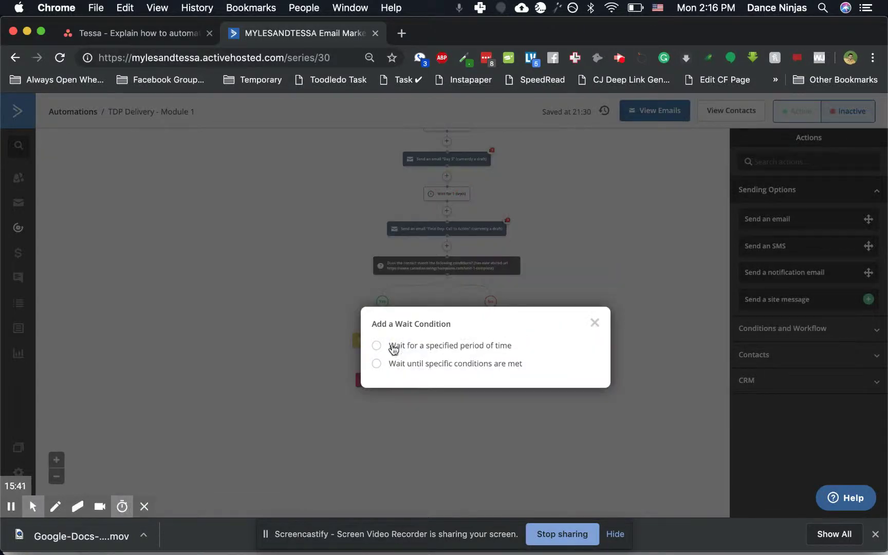
pyautogui.click(392, 344)
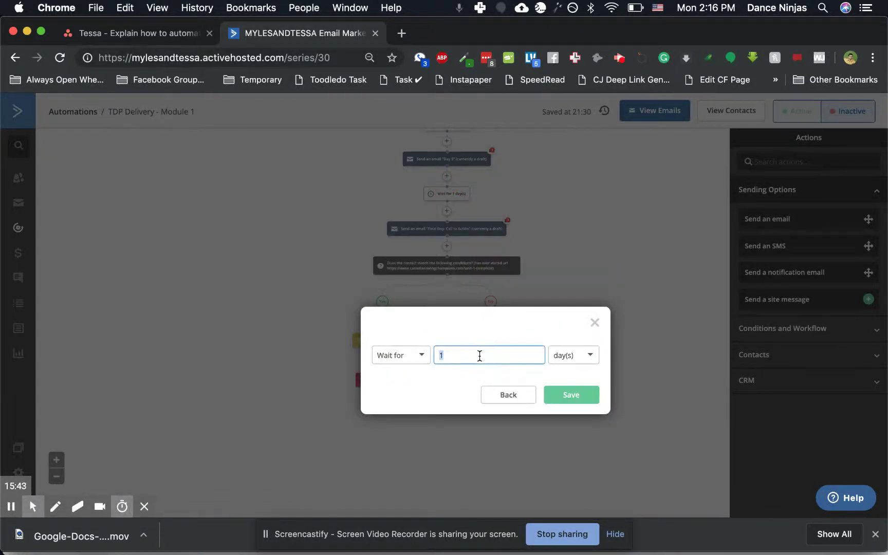
pyautogui.click(572, 357)
pyautogui.click(569, 425)
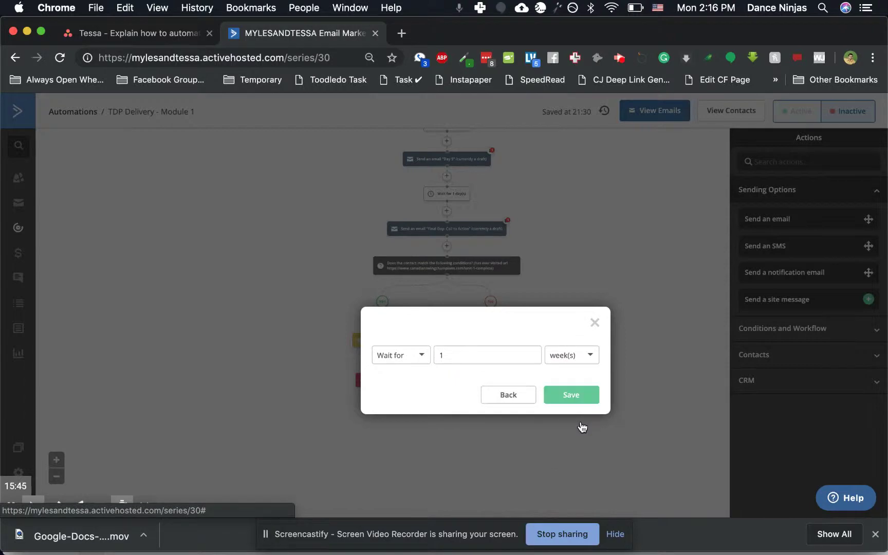
pyautogui.click(572, 395)
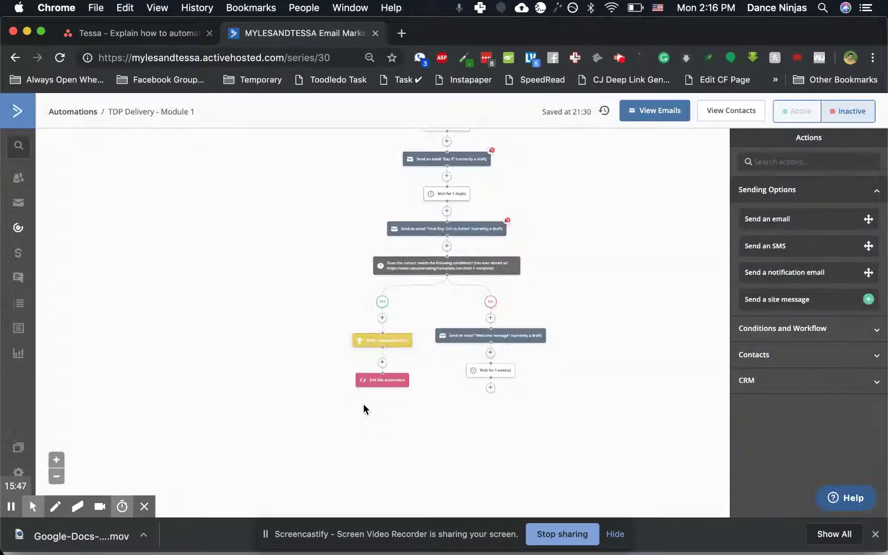
# Add a Go to action below the one-week wait in the condition's No branch
pyautogui.click(491, 389)
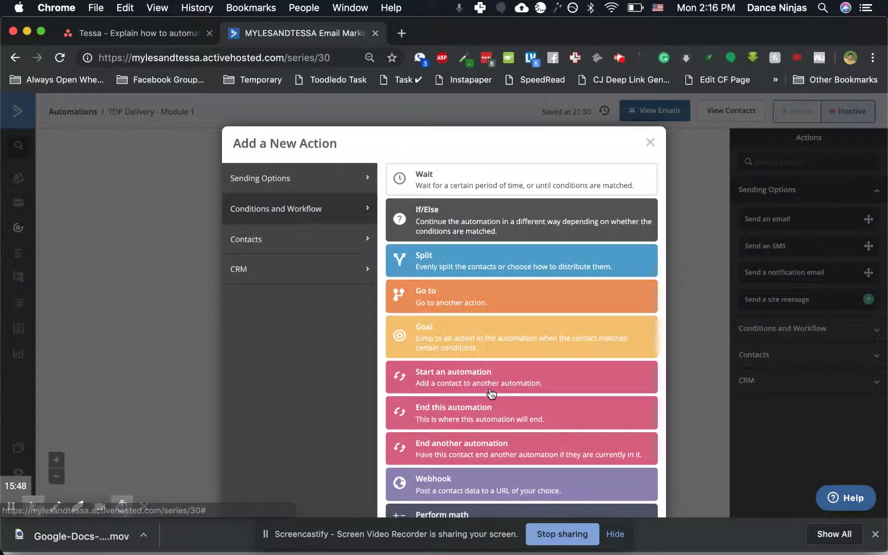
pyautogui.click(464, 298)
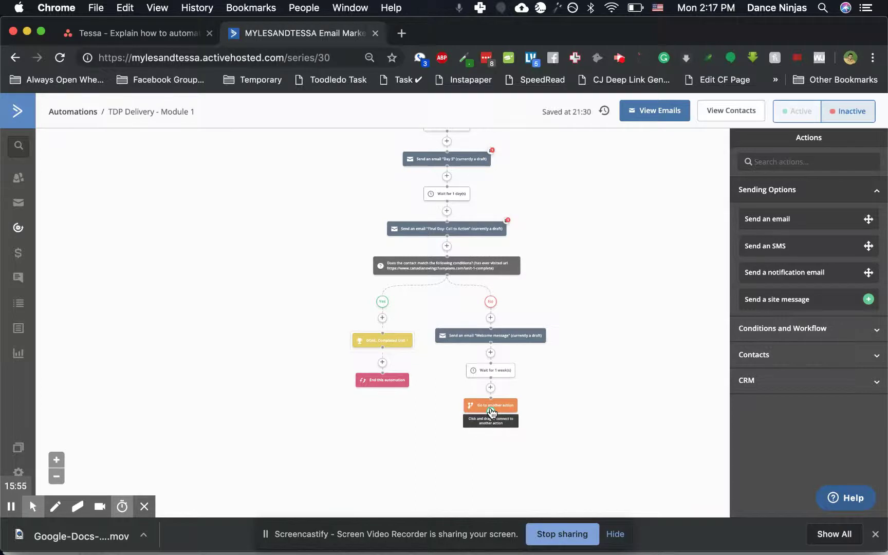
# Try to connect the Go to action back to the unit-1-complete condition
pyautogui.click(630, 340)
pyautogui.click(447, 246)
pyautogui.click(591, 310)
pyautogui.click(447, 246)
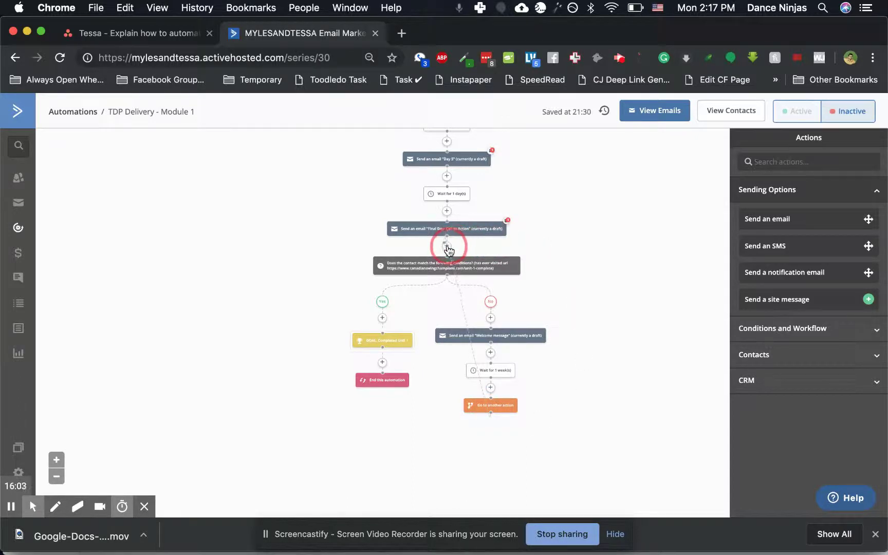
pyautogui.click(446, 268)
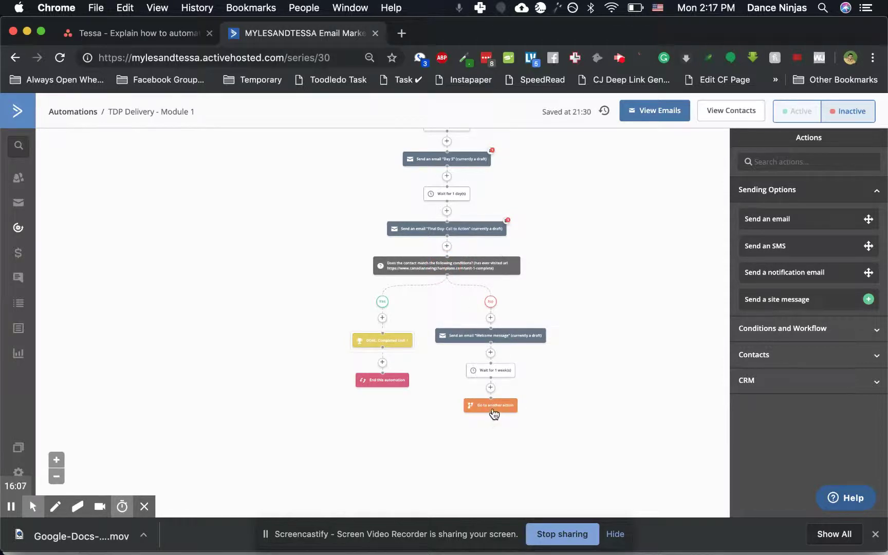
pyautogui.click(481, 247)
pyautogui.click(446, 246)
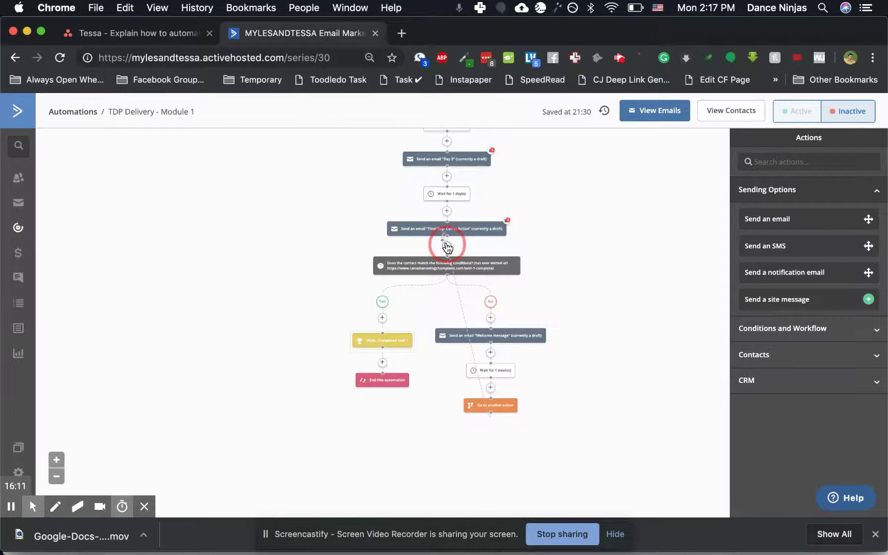
pyautogui.click(495, 412)
pyautogui.click(578, 257)
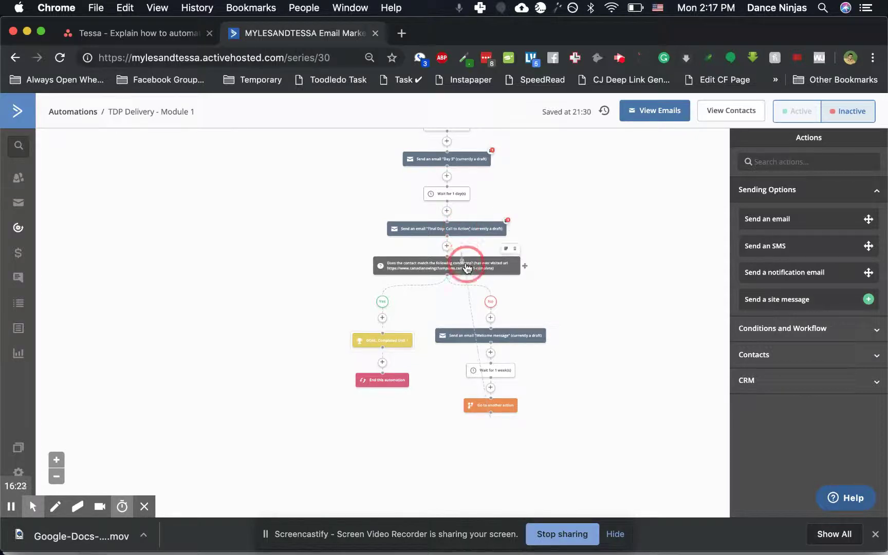
pyautogui.click(461, 229)
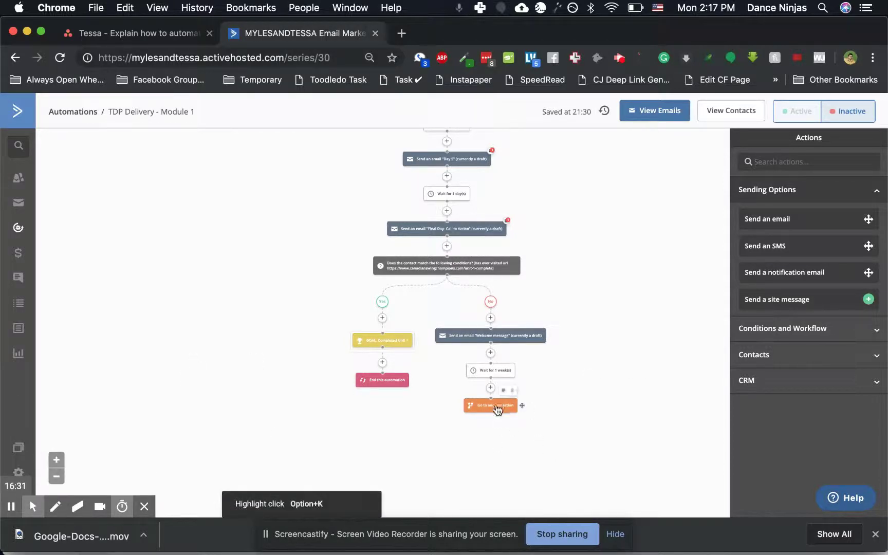
pyautogui.click(494, 409)
pyautogui.click(491, 412)
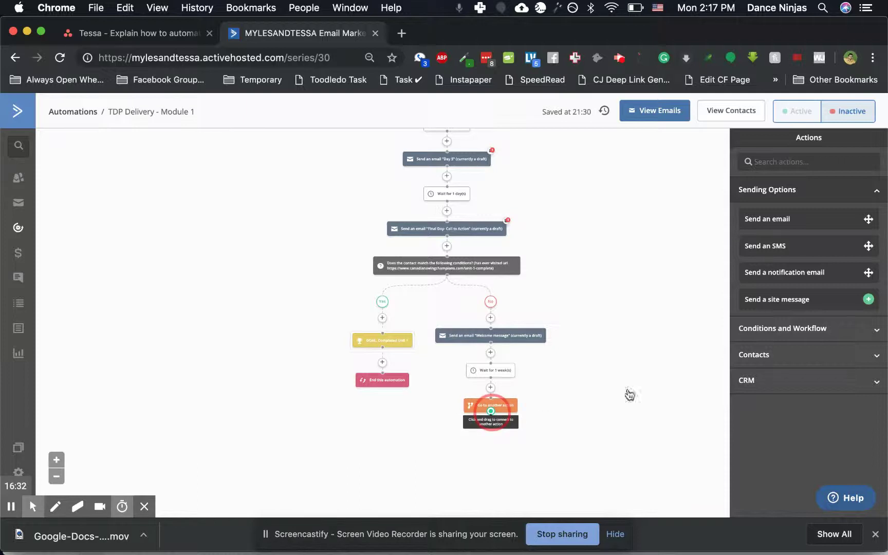
pyautogui.moveTo(630, 395); pyautogui.dragTo(492, 324)
pyautogui.click(491, 411)
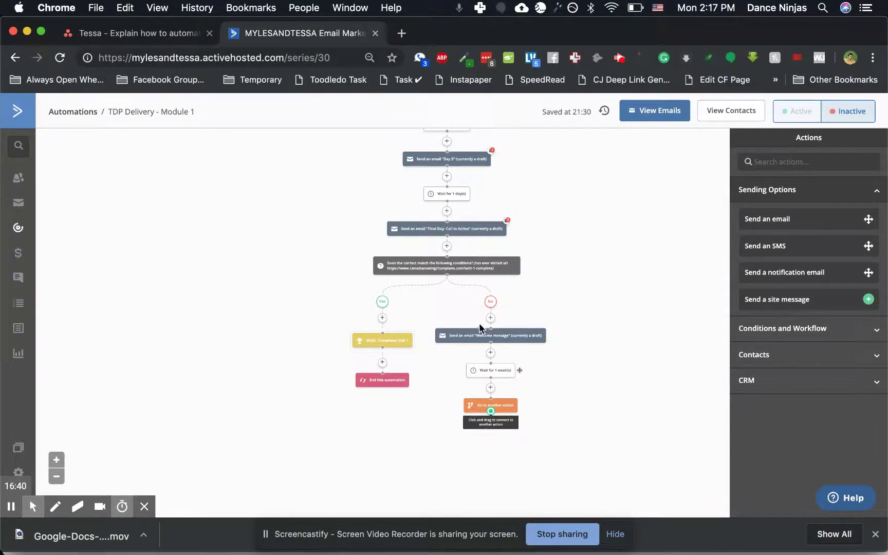
pyautogui.moveTo(476, 337)
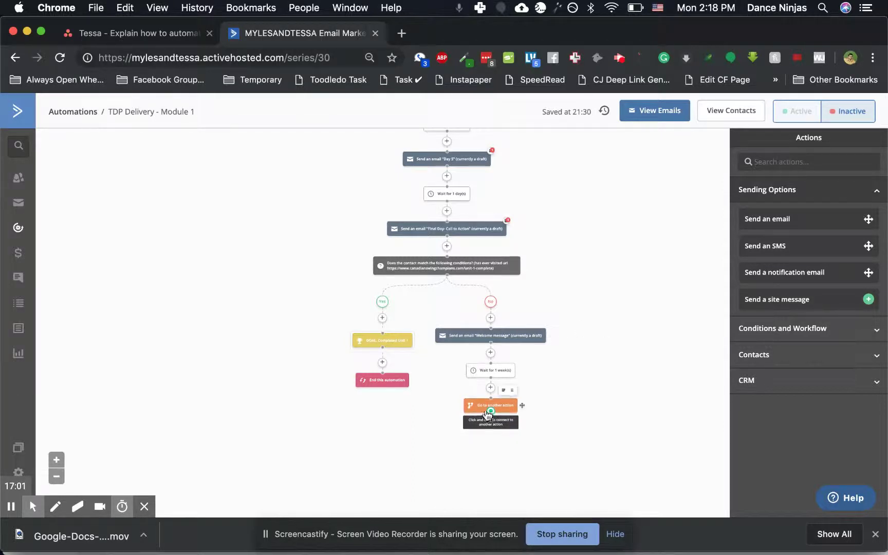
pyautogui.moveTo(491, 413); pyautogui.dragTo(488, 234)
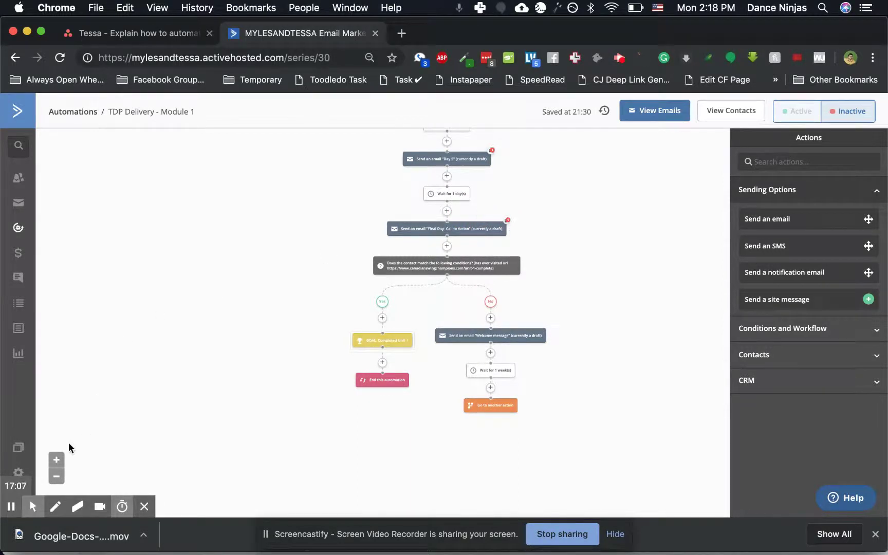
# Connect the Go to action to the "Final Day- Call to Action" email above the condition
pyautogui.click(56, 460)
pyautogui.click(57, 459)
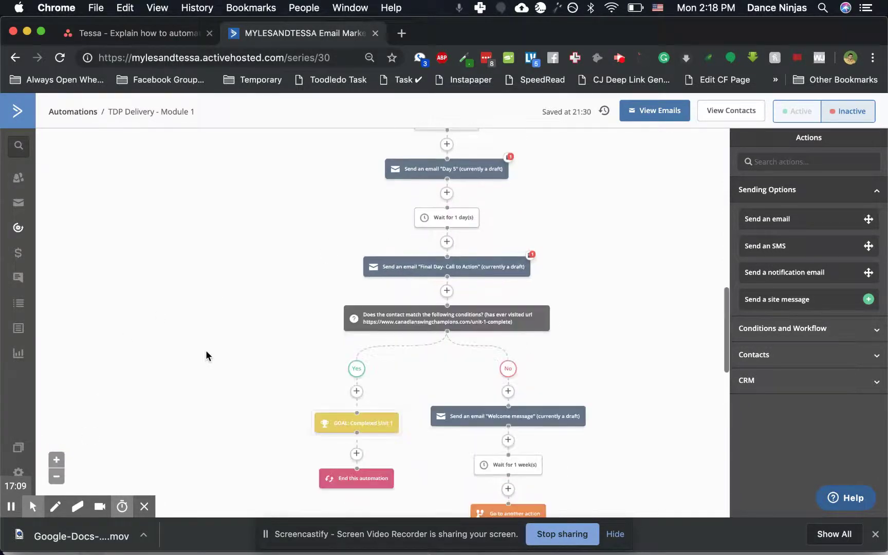
pyautogui.scroll(-2, 205, 355)
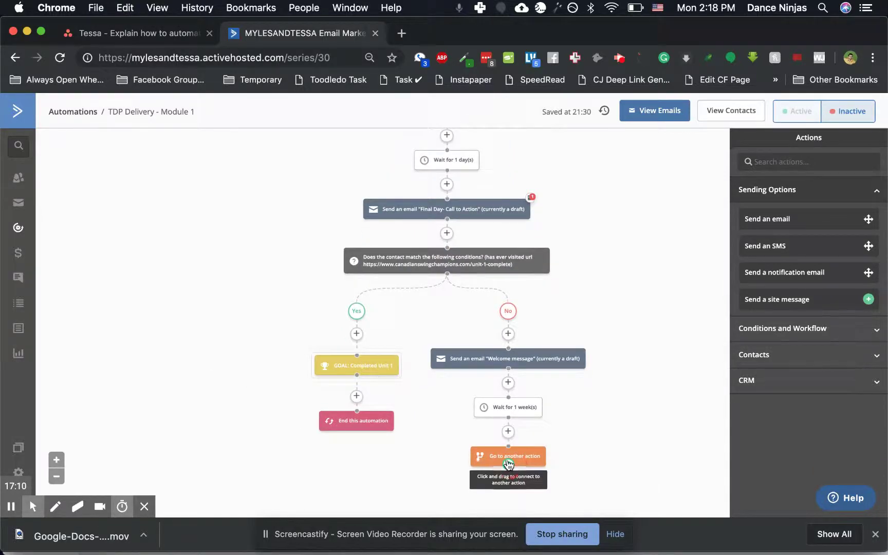
pyautogui.moveTo(509, 464); pyautogui.dragTo(446, 234)
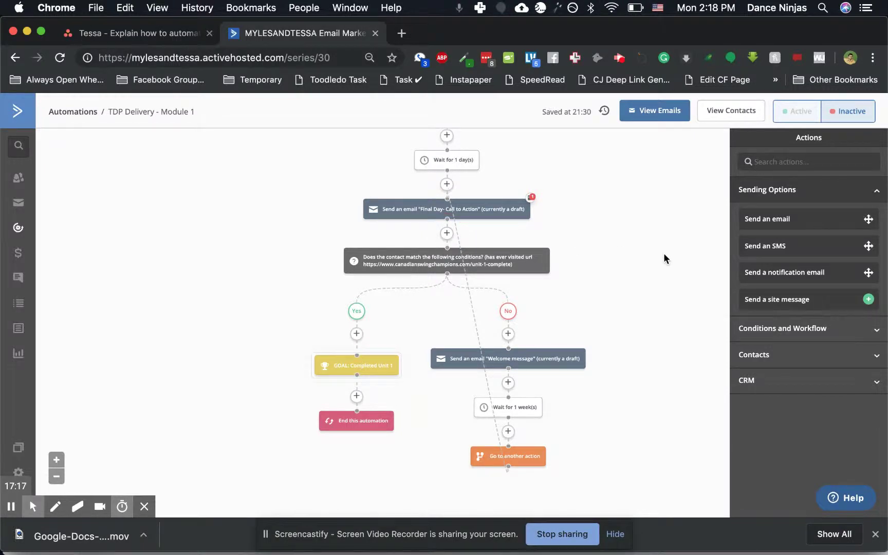
# Trace the follow-up loop from the "Final Day- Call to Action" email through the condition's No branch to the Go to action
pyautogui.click(56, 460)
pyautogui.scroll(-5, 211, 413)
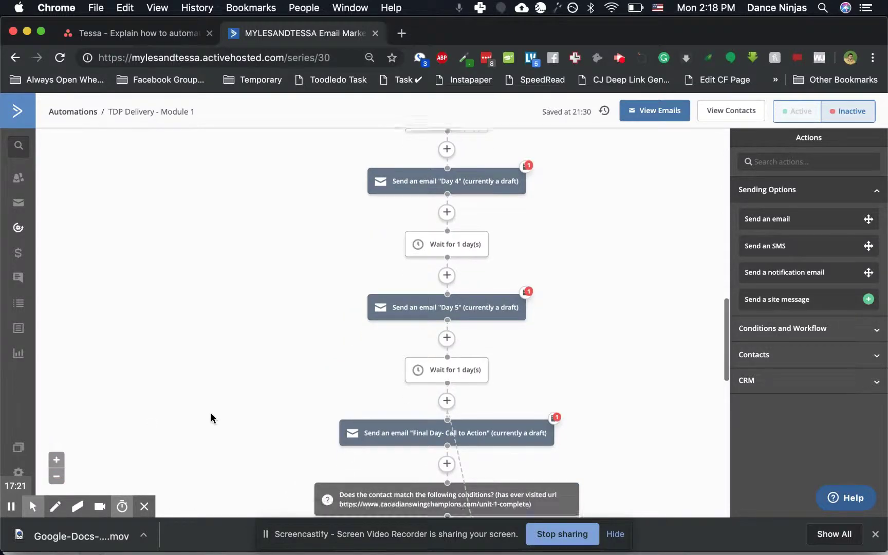
pyautogui.moveTo(444, 310)
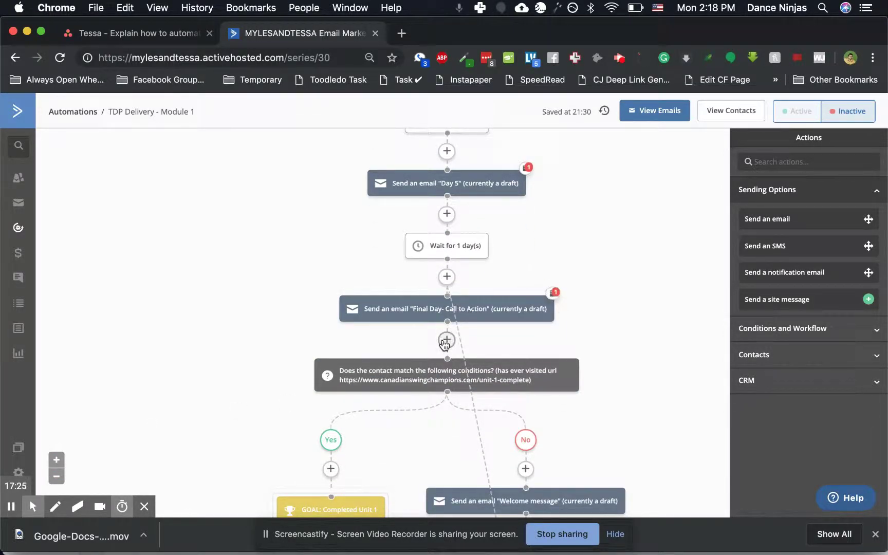
pyautogui.moveTo(478, 311)
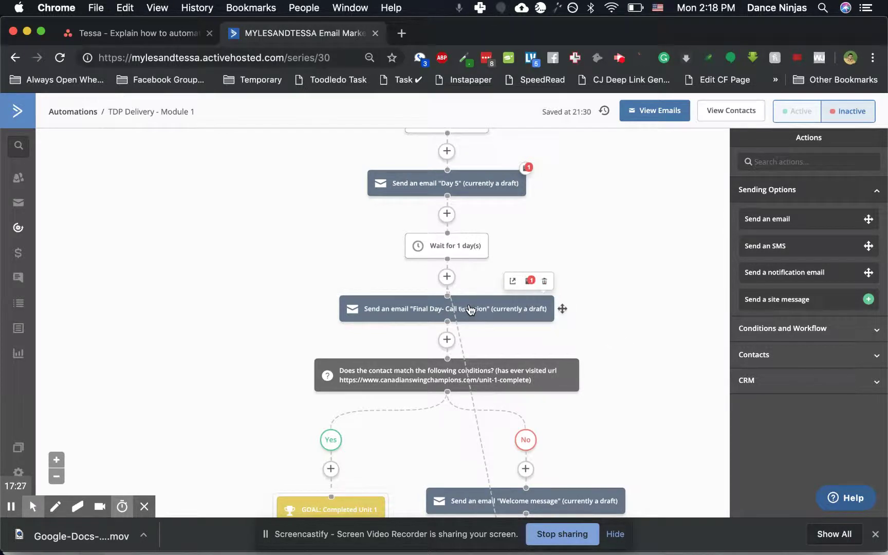
pyautogui.scroll(-5, 702, 359)
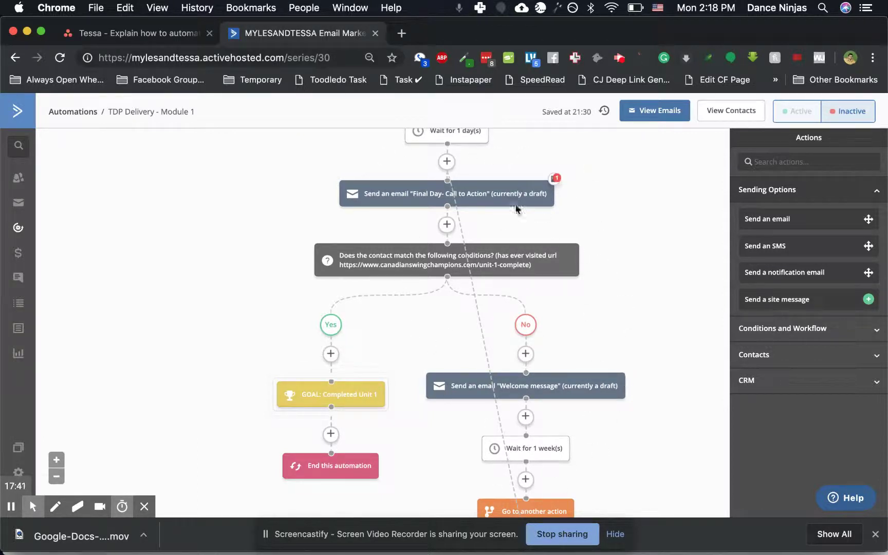
pyautogui.scroll(-2, 504, 207)
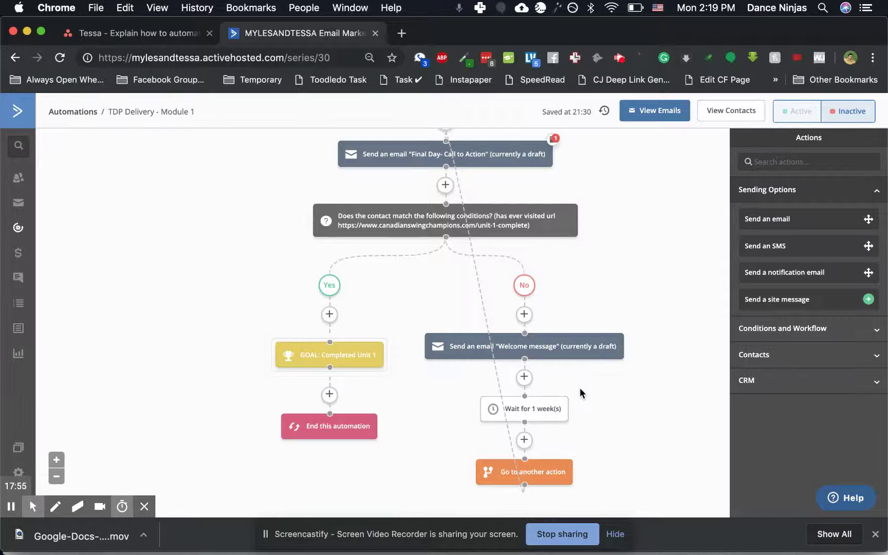
pyautogui.moveTo(546, 354)
pyautogui.scroll(-2, 607, 277)
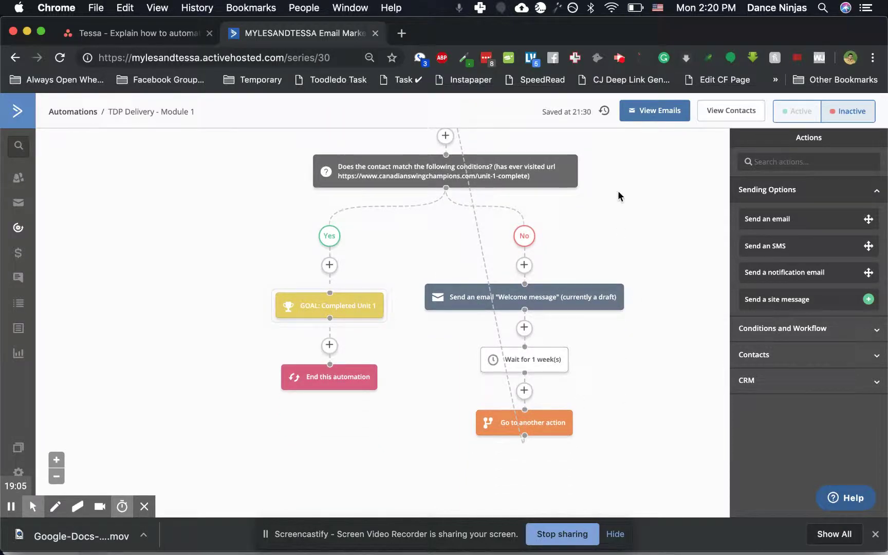
# Review the automation's daily sequence from the purchase triggers through the "Completed Lesson 1" and "Completed Lesson 2" goals to the Day 4 email
pyautogui.scroll(15, 619, 196)
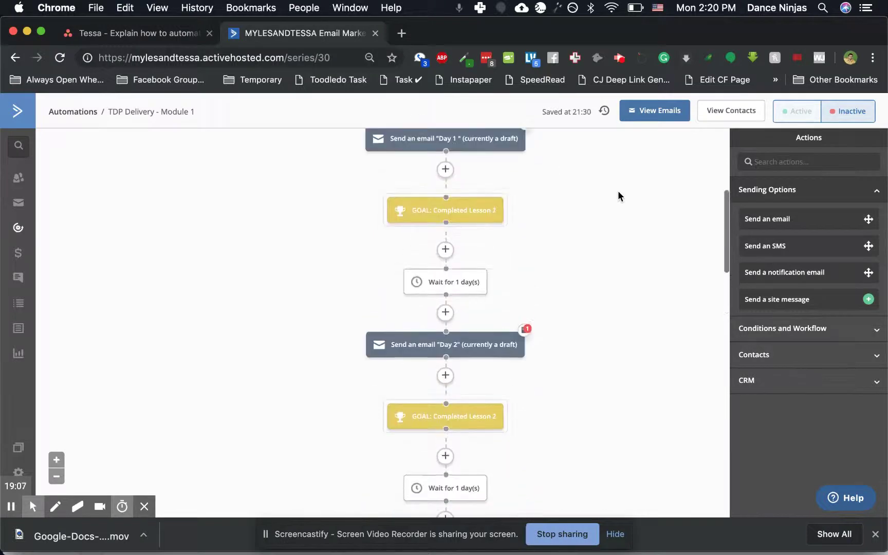
pyautogui.scroll(2, 618, 196)
pyautogui.moveTo(453, 259)
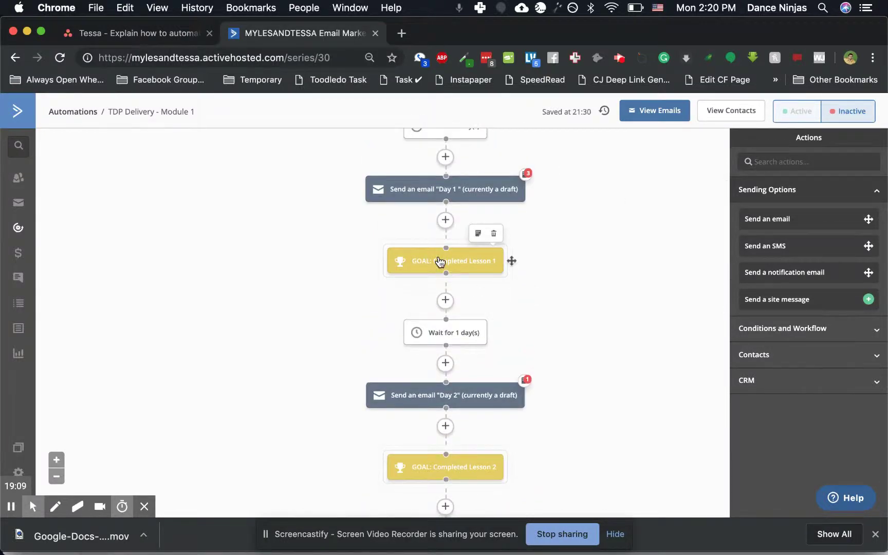
pyautogui.scroll(-10, 600, 339)
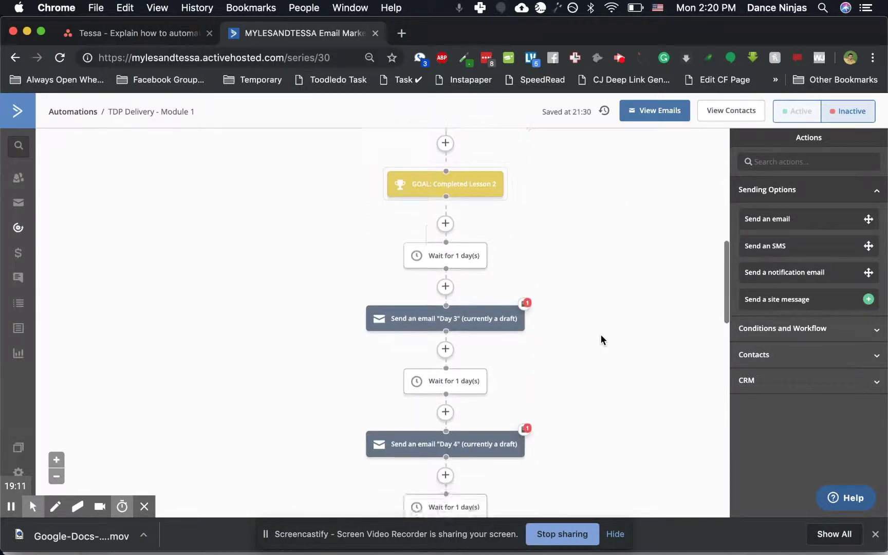
pyautogui.scroll(-1, 601, 336)
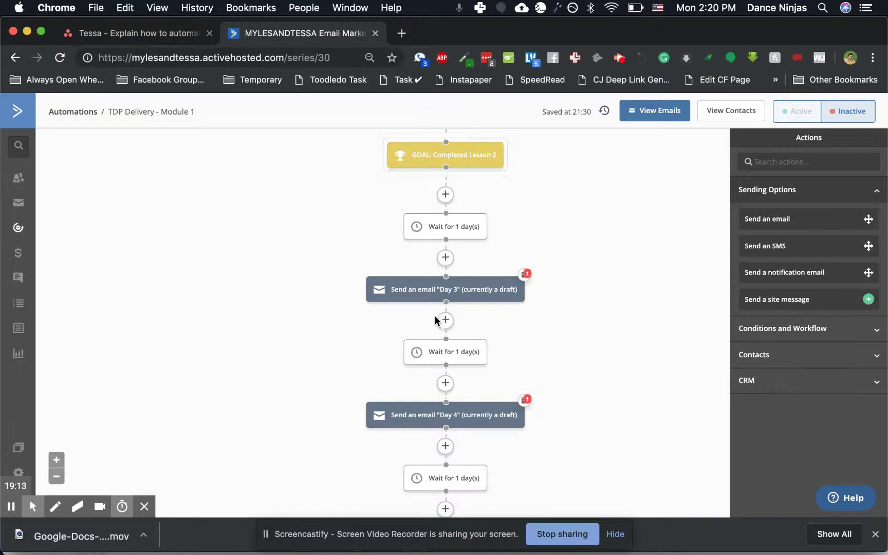
pyautogui.moveTo(511, 155); pyautogui.dragTo(491, 149)
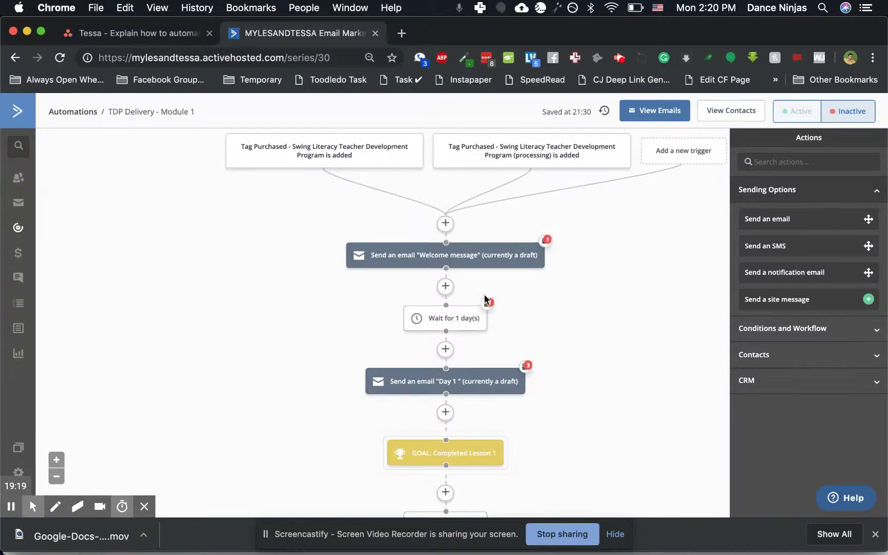
pyautogui.scroll(-5, 486, 298)
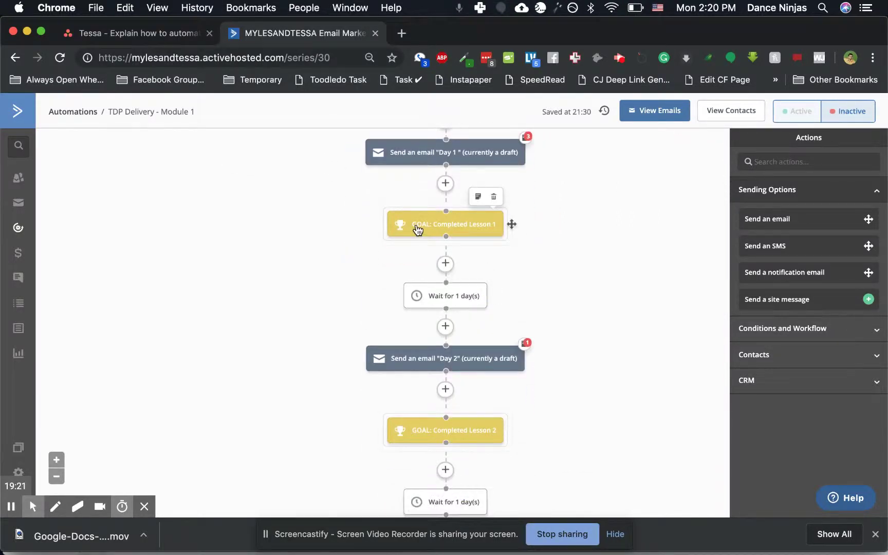
pyautogui.scroll(5, 418, 230)
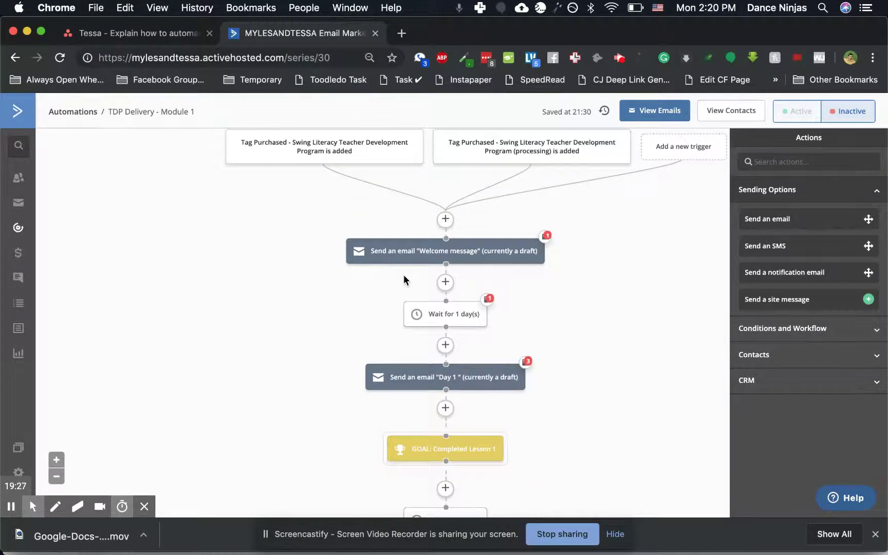
pyautogui.scroll(-2, 404, 276)
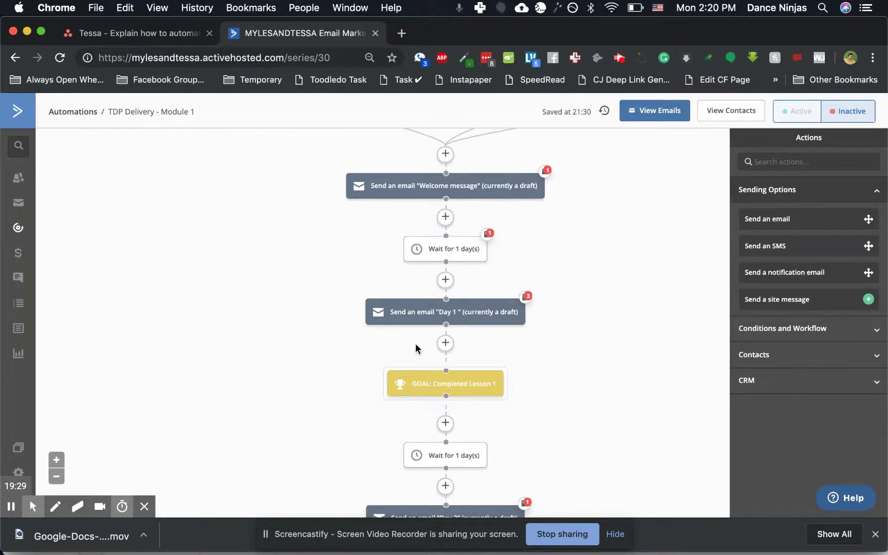
pyautogui.scroll(-4, 414, 345)
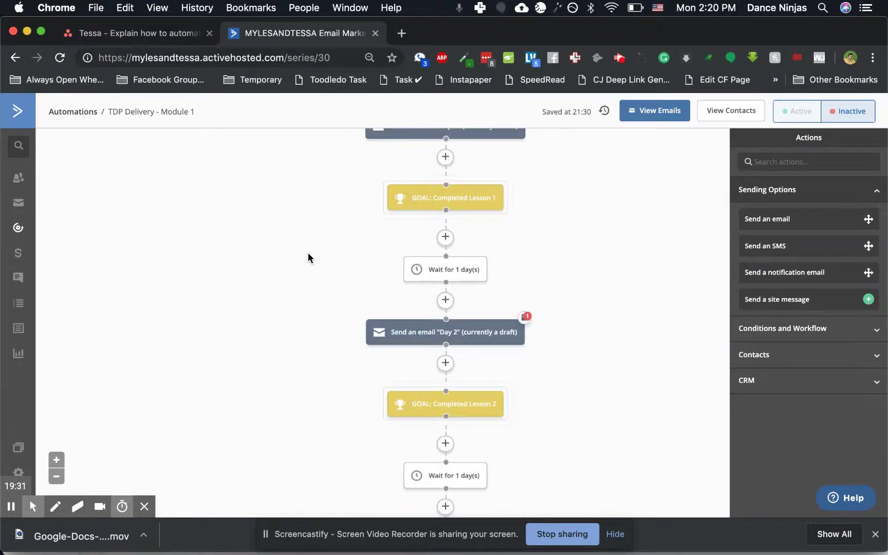
pyautogui.moveTo(421, 205)
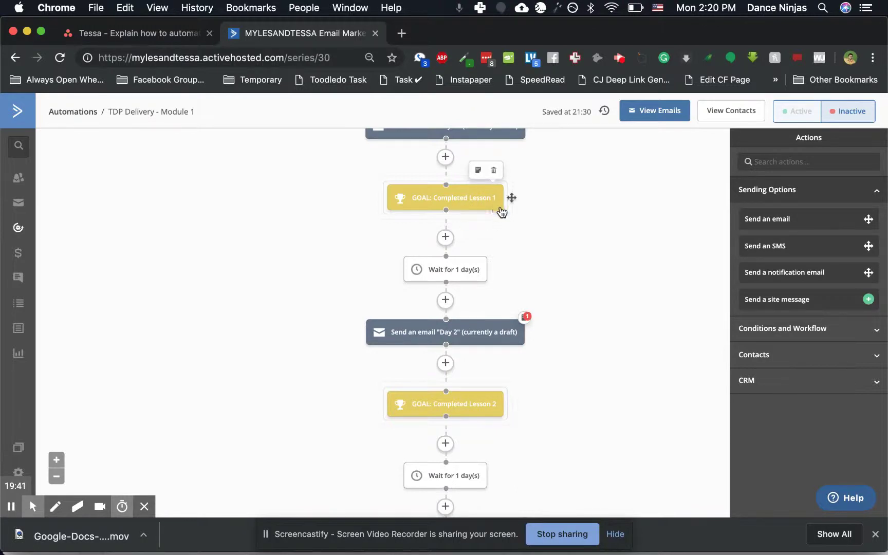
# Follow the automation from the "Completed Lesson 1" goal through the daily emails to the "Completed Unit 1" goal on the Yes branch
pyautogui.scroll(-3, 464, 205)
pyautogui.scroll(-5, 456, 226)
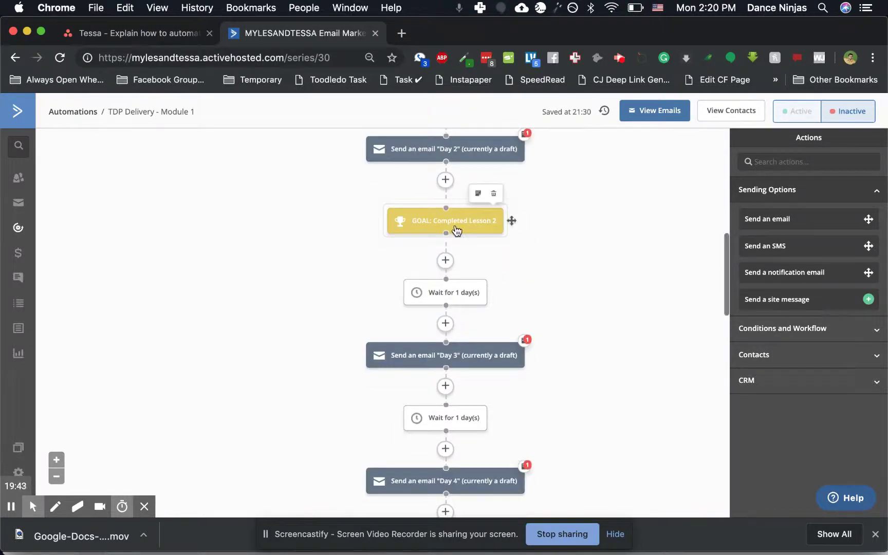
pyautogui.scroll(-7, 446, 230)
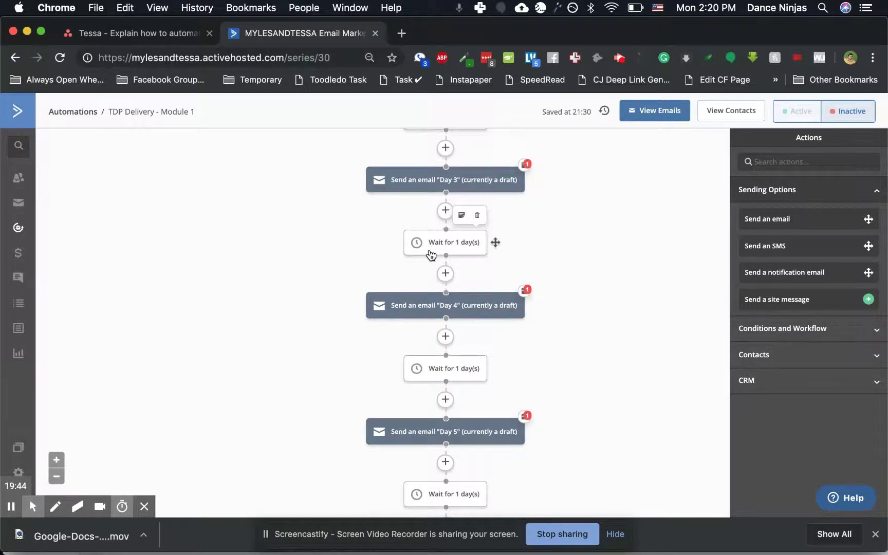
pyautogui.scroll(-3, 422, 164)
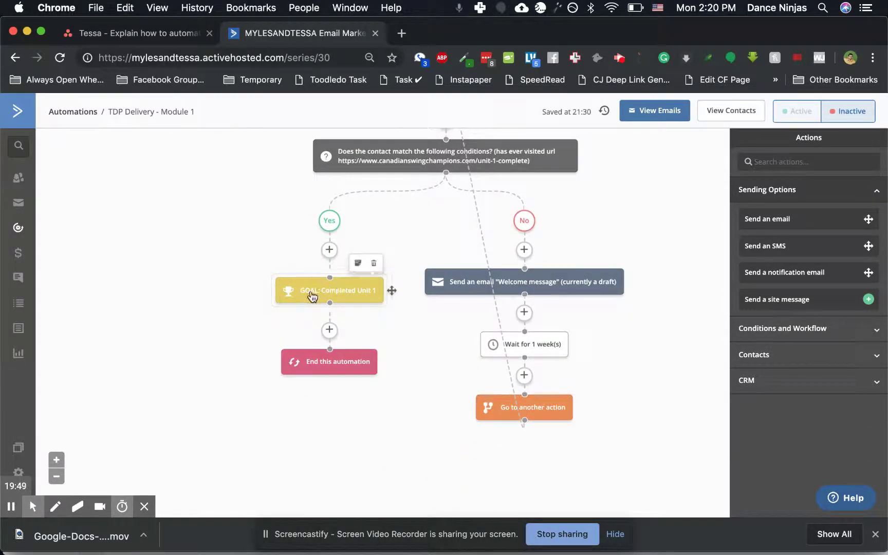
pyautogui.moveTo(348, 297)
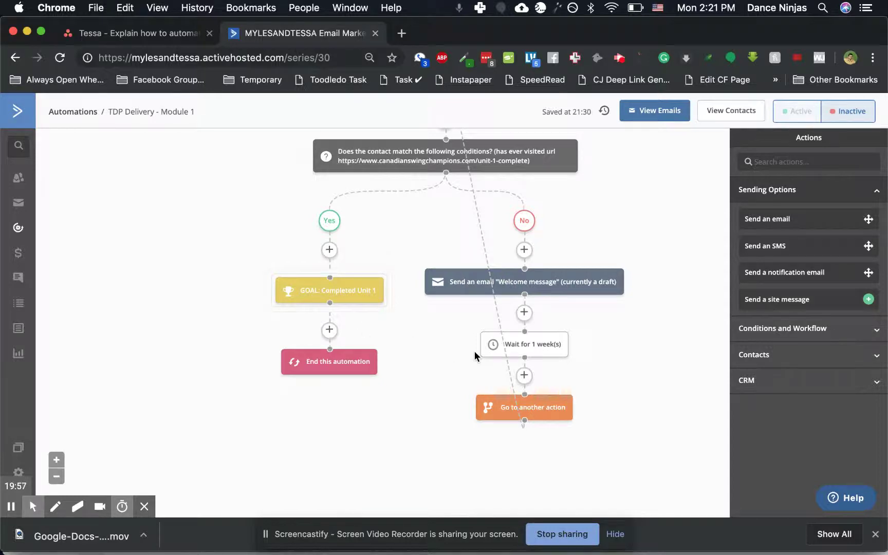
# Review the whole automation from the purchase triggers to the unit-1-complete condition and its Yes and No branches
pyautogui.scroll(5, 474, 351)
pyautogui.scroll(9, 608, 247)
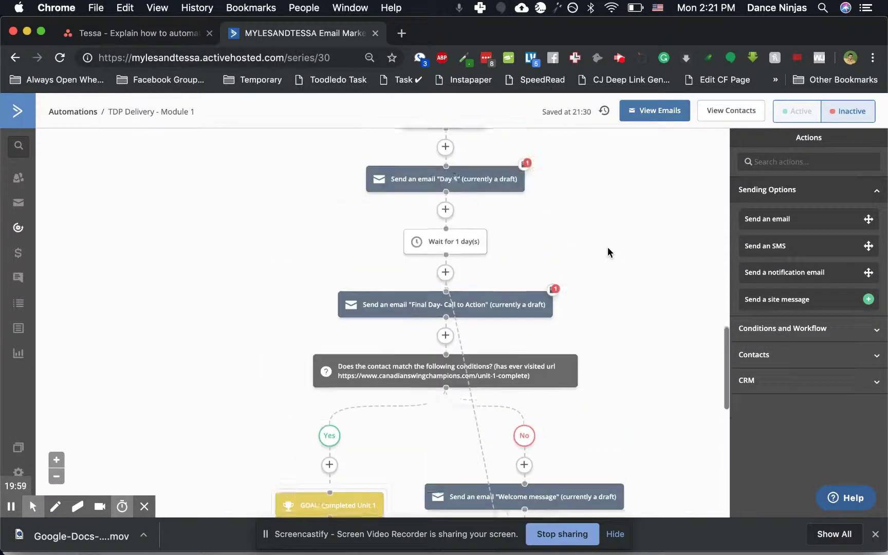
pyautogui.scroll(15, 609, 252)
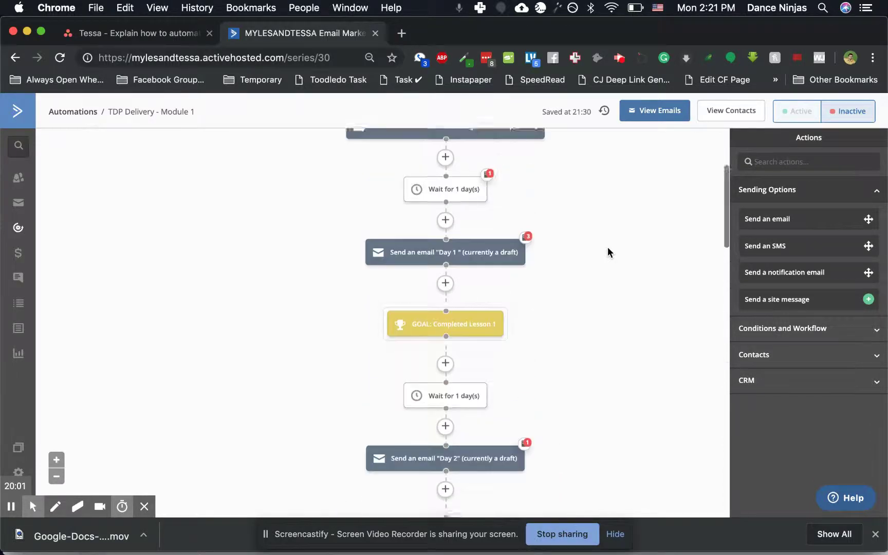
pyautogui.scroll(-9, 608, 251)
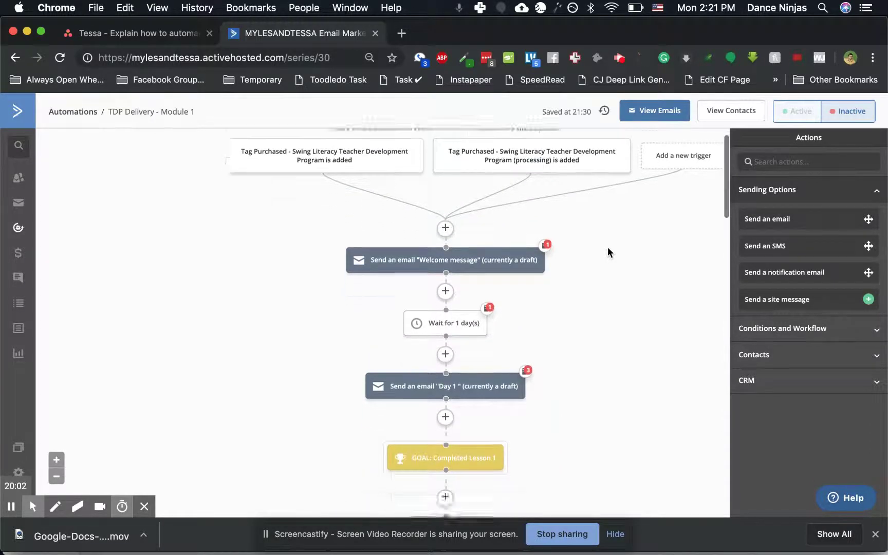
pyautogui.scroll(8, 608, 248)
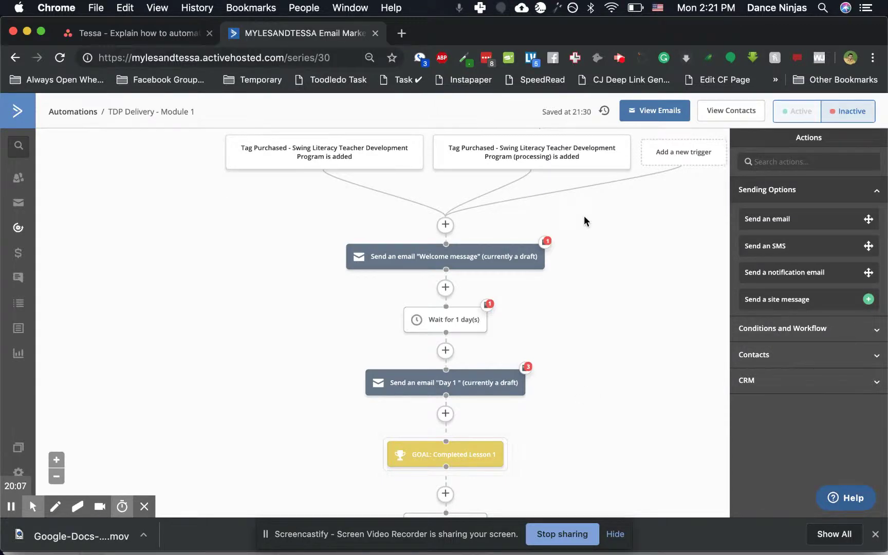
pyautogui.scroll(-17, 584, 220)
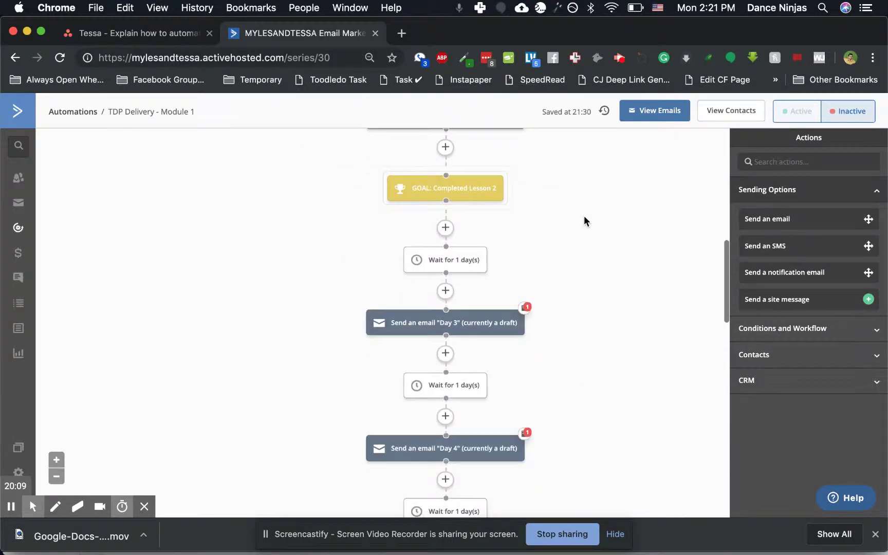
pyautogui.scroll(-7, 584, 221)
pyautogui.scroll(-5, 584, 221)
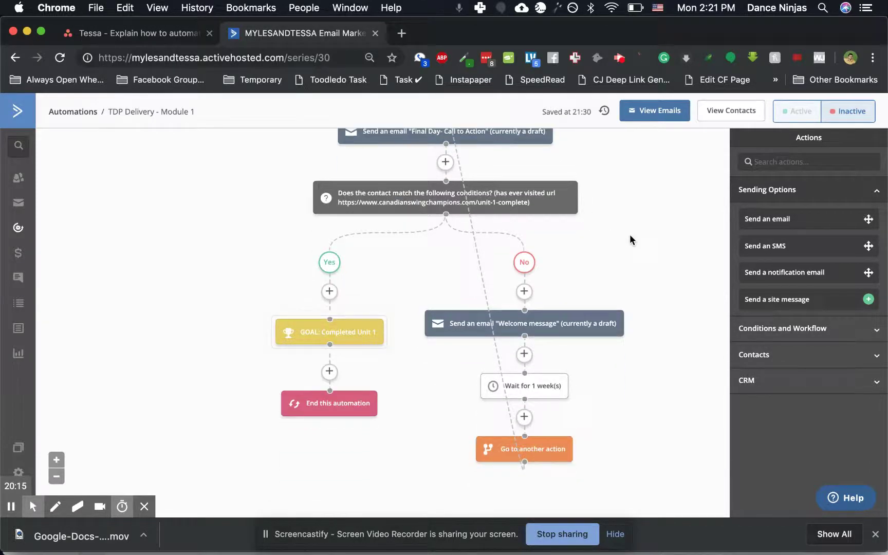
pyautogui.scroll(3, 630, 237)
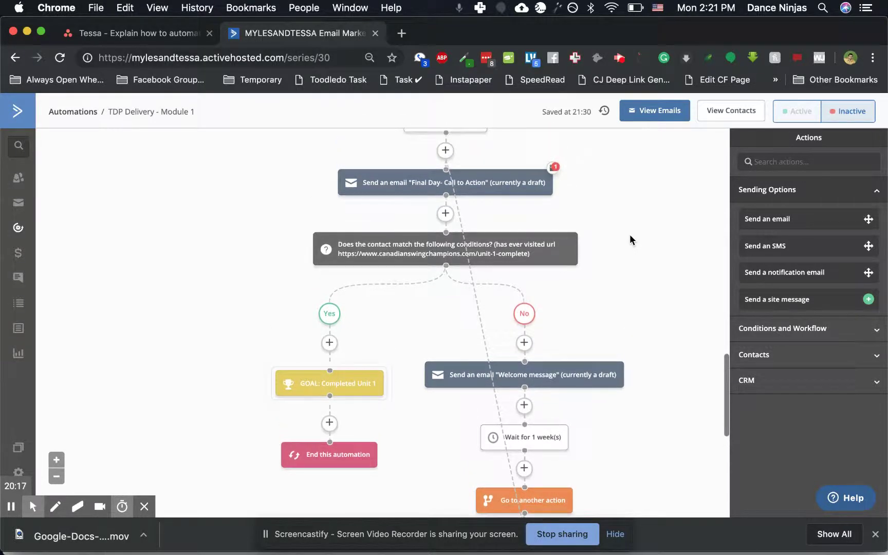
pyautogui.scroll(-1, 630, 237)
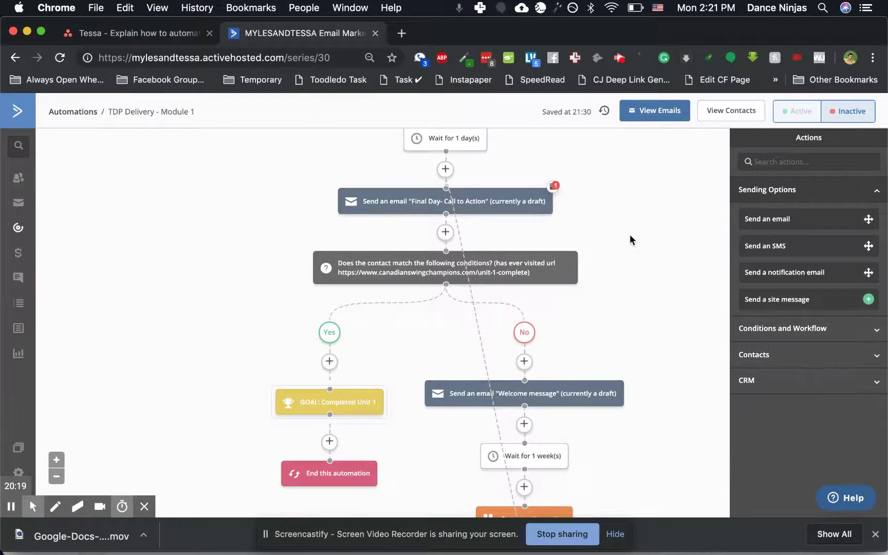
pyautogui.scroll(1, 631, 238)
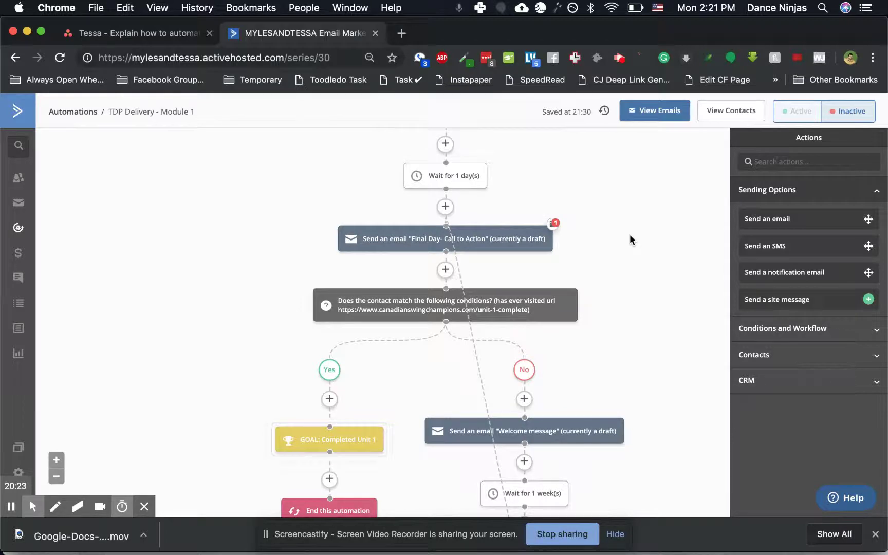
# Examine how the Day 1 and Day 2 emails are followed by the "Completed Lesson 1" and "Completed Lesson 2" goals and one-day waits
pyautogui.scroll(5, 629, 234)
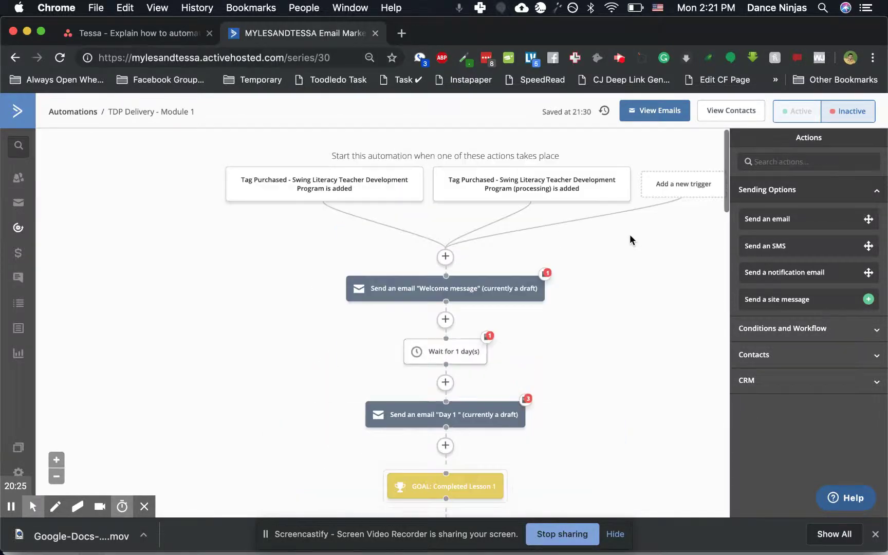
pyautogui.scroll(-7, 630, 239)
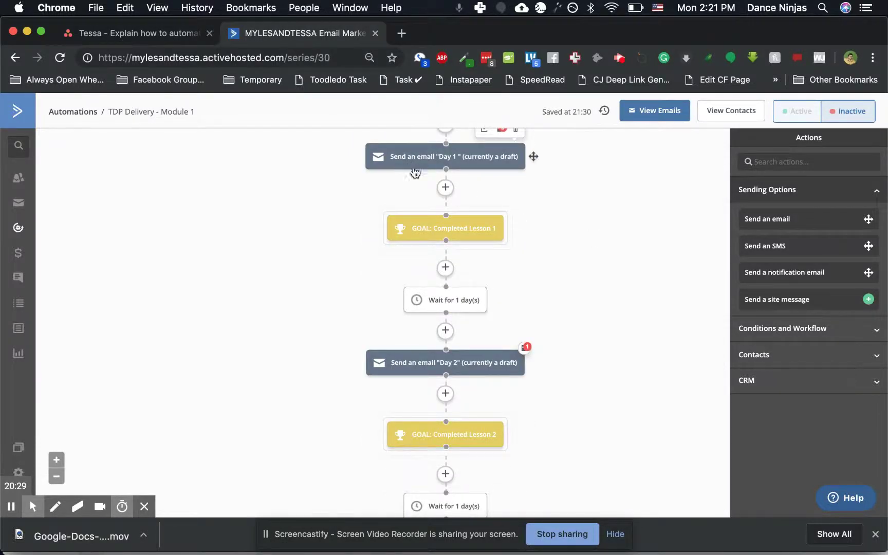
pyautogui.scroll(-7, 434, 393)
pyautogui.scroll(7, 434, 393)
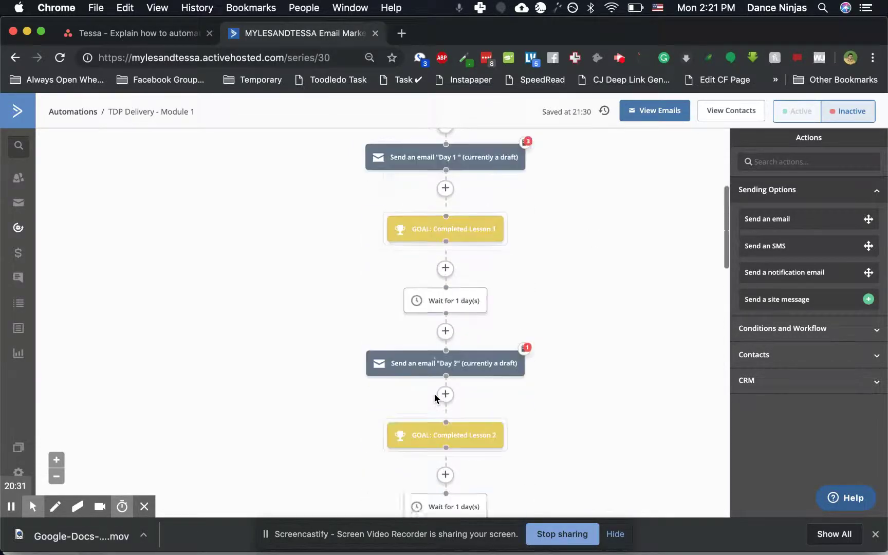
pyautogui.scroll(4, 434, 392)
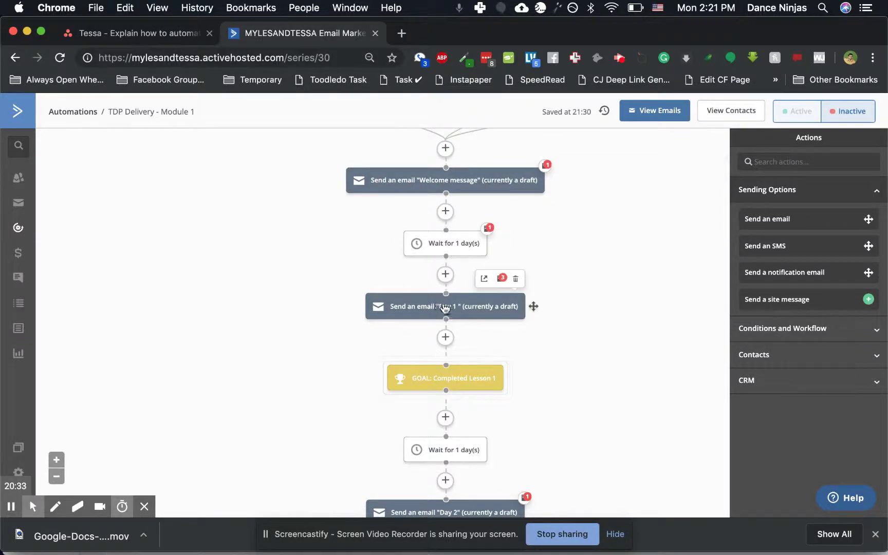
pyautogui.scroll(-7, 406, 295)
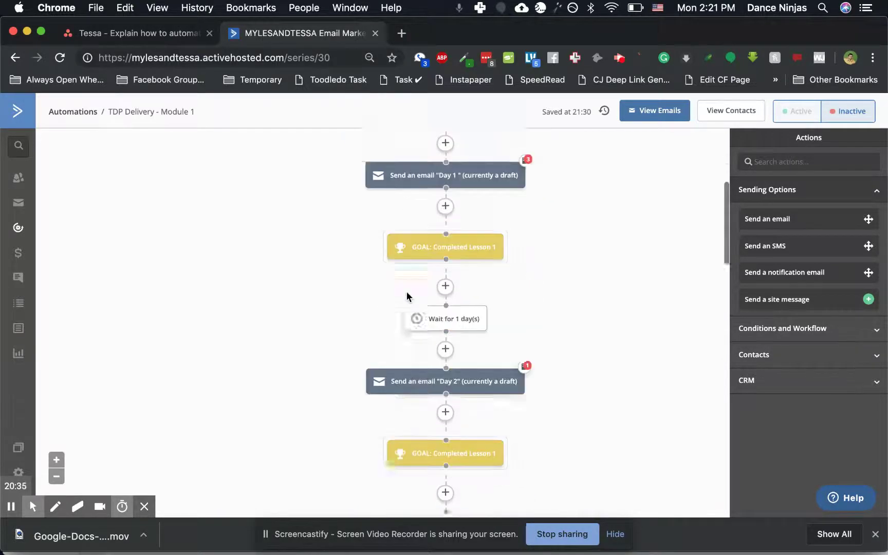
pyautogui.scroll(2, 433, 180)
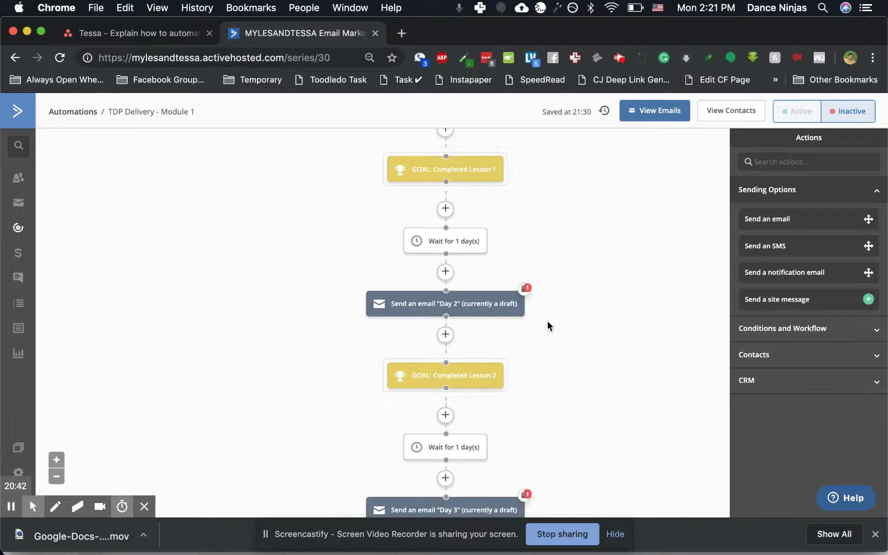
pyautogui.scroll(-1, 548, 321)
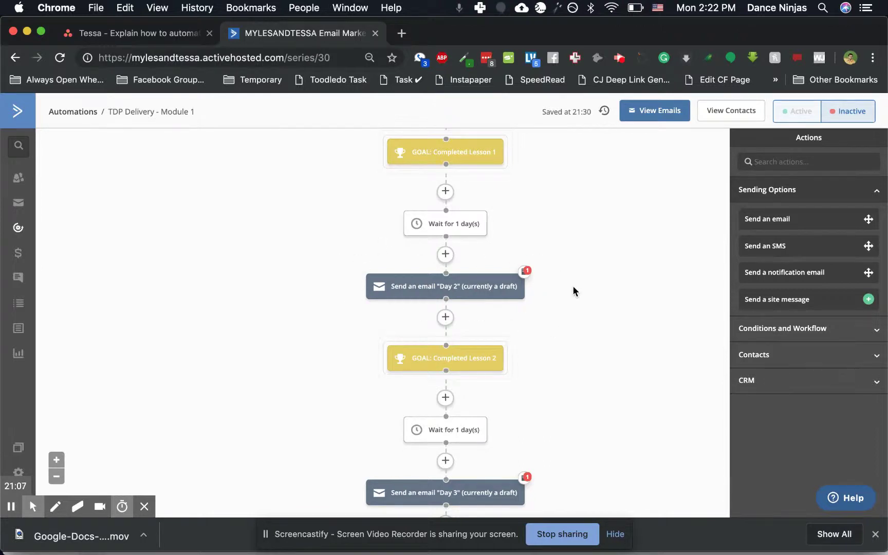
# Compare the lesson goals after the Day 1 and Day 2 emails with the sequence of Day 3, Day 4 and Day 5 emails
pyautogui.scroll(3, 573, 291)
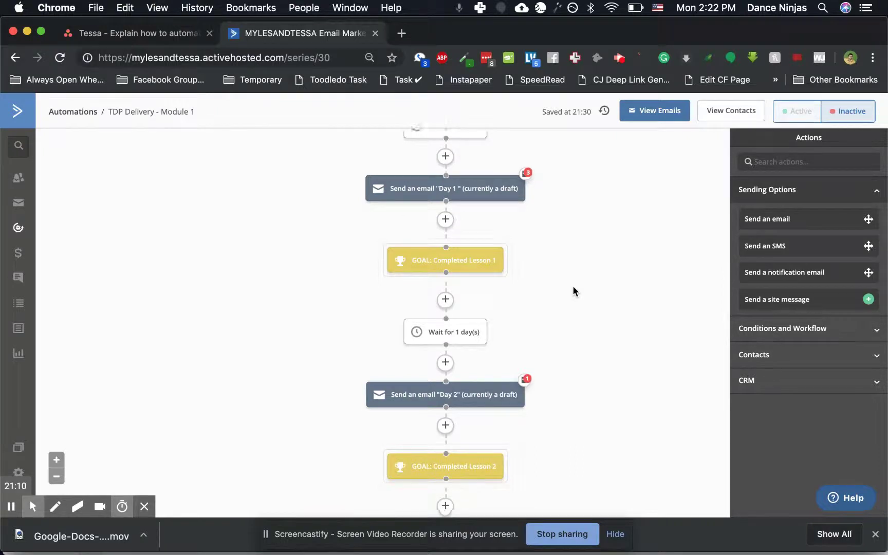
pyautogui.scroll(-3, 573, 292)
pyautogui.scroll(-3, 485, 238)
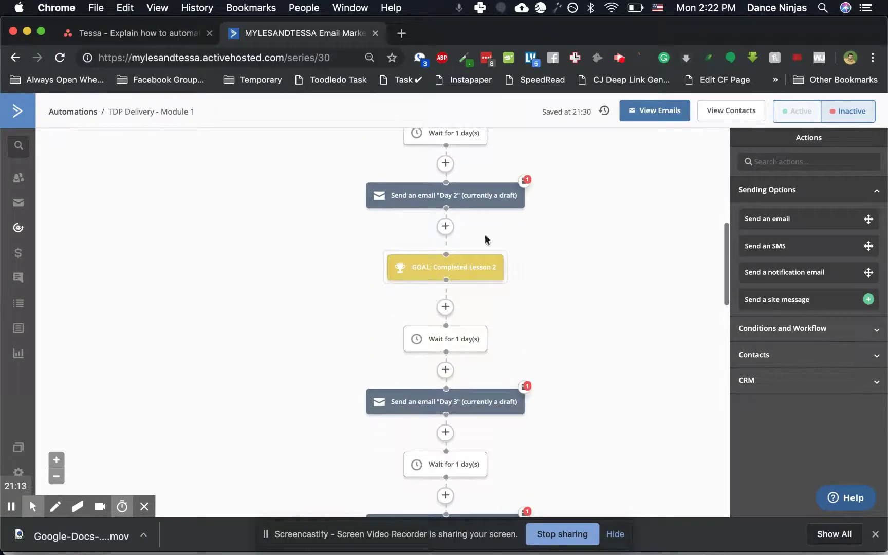
pyautogui.scroll(-5, 504, 454)
pyautogui.scroll(-1, 504, 453)
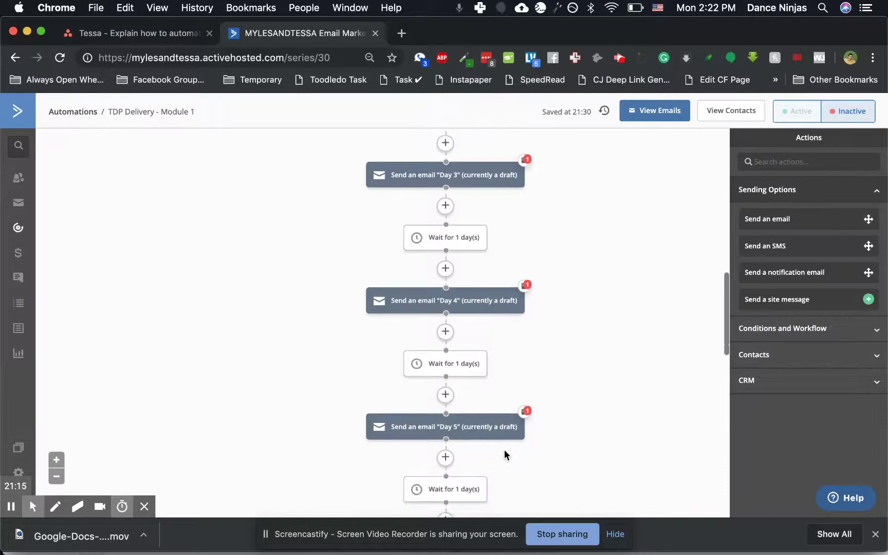
pyautogui.moveTo(507, 301)
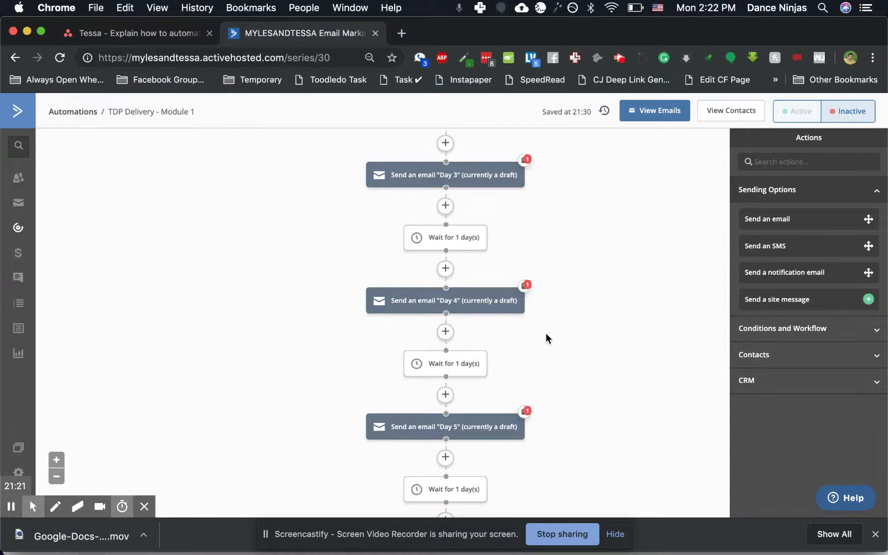
# Retrace the daily path from the Day 1 email through both lesson goals to the Day 5 email
pyautogui.scroll(2, 547, 337)
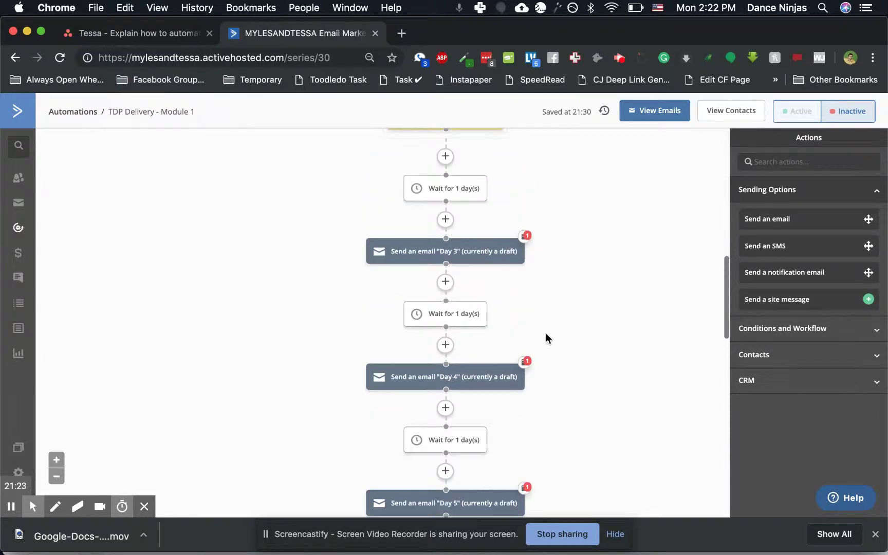
pyautogui.scroll(10, 548, 338)
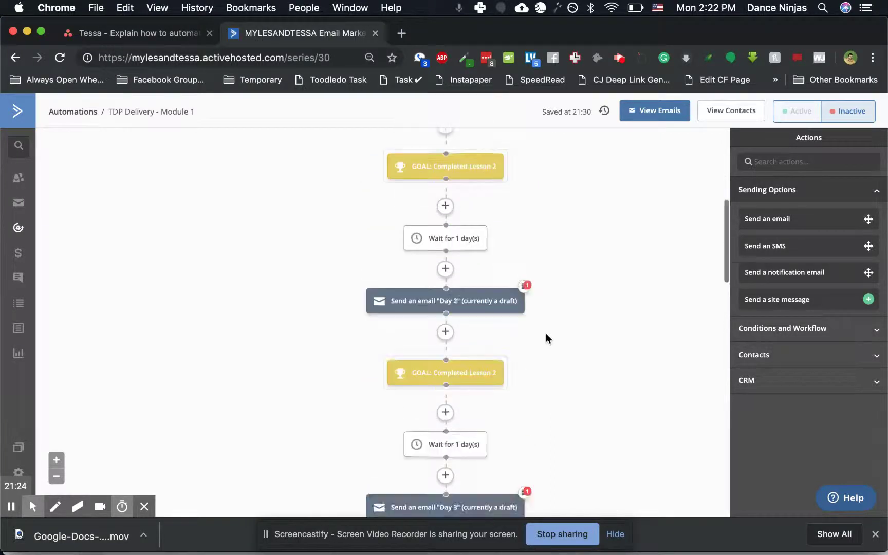
pyautogui.moveTo(410, 224)
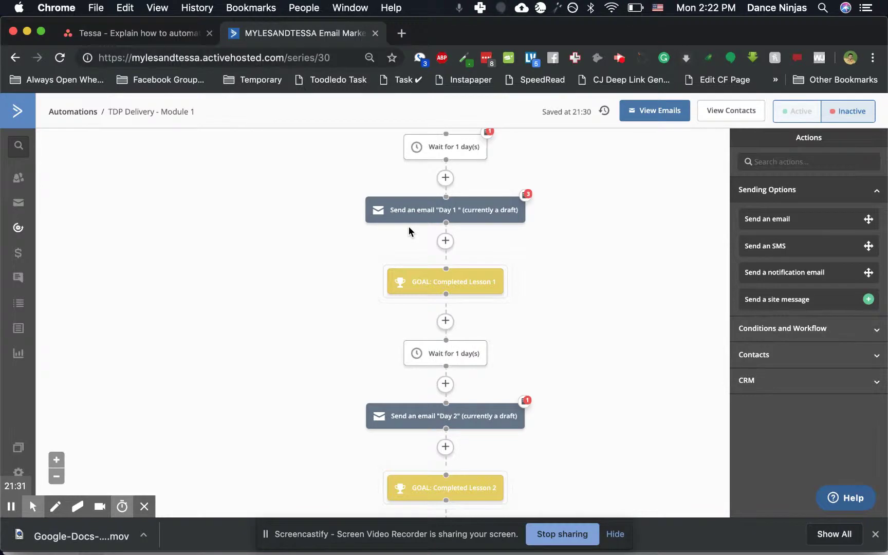
pyautogui.scroll(-5, 409, 225)
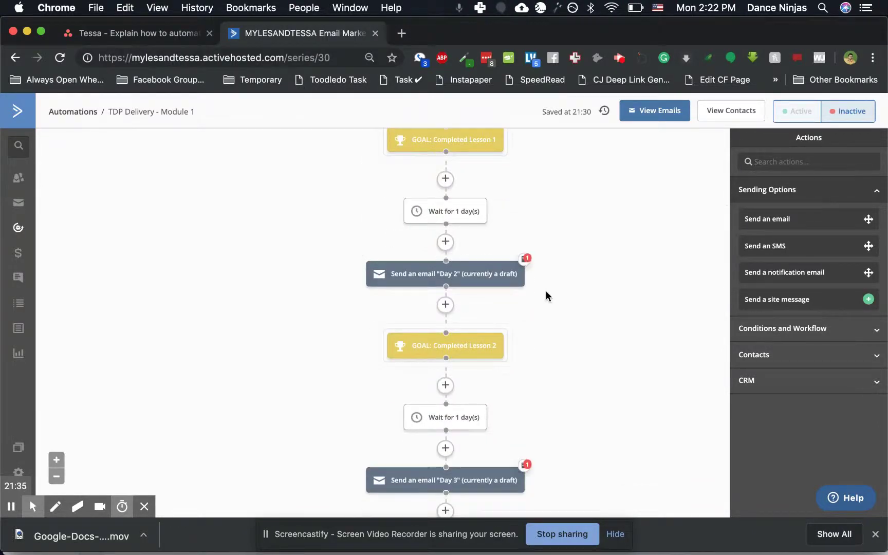
pyautogui.scroll(6, 546, 291)
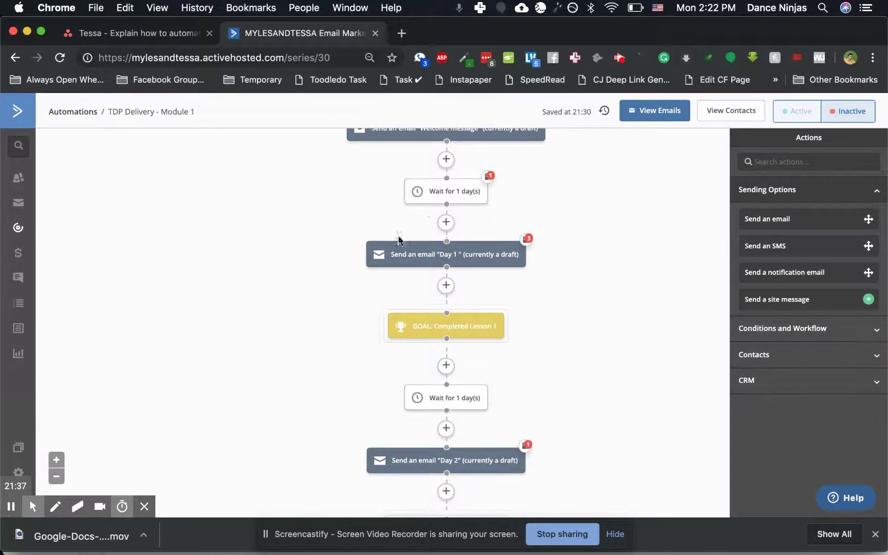
pyautogui.scroll(-6, 556, 299)
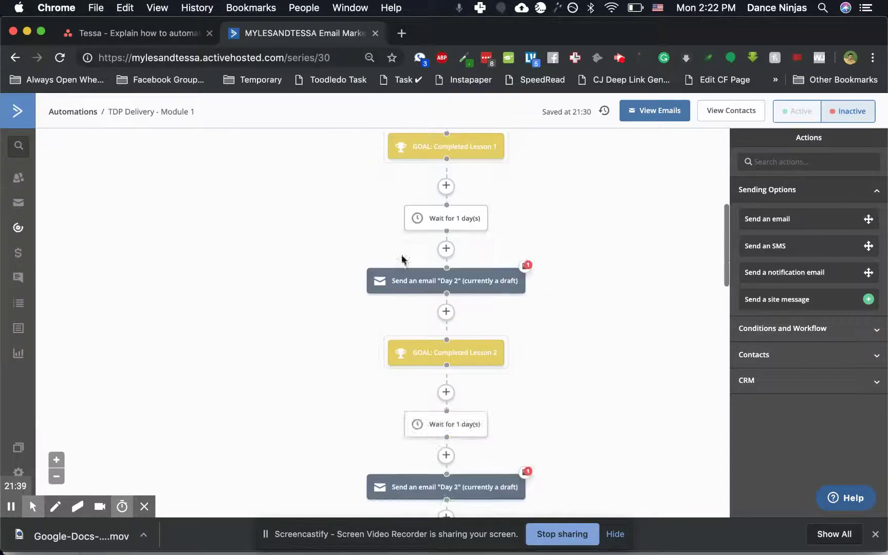
pyautogui.scroll(-7, 583, 281)
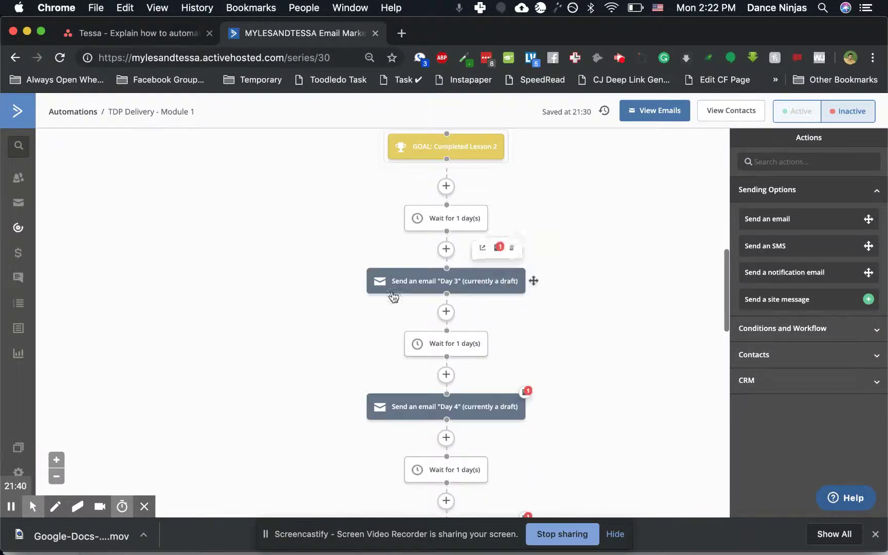
pyautogui.scroll(-4, 509, 347)
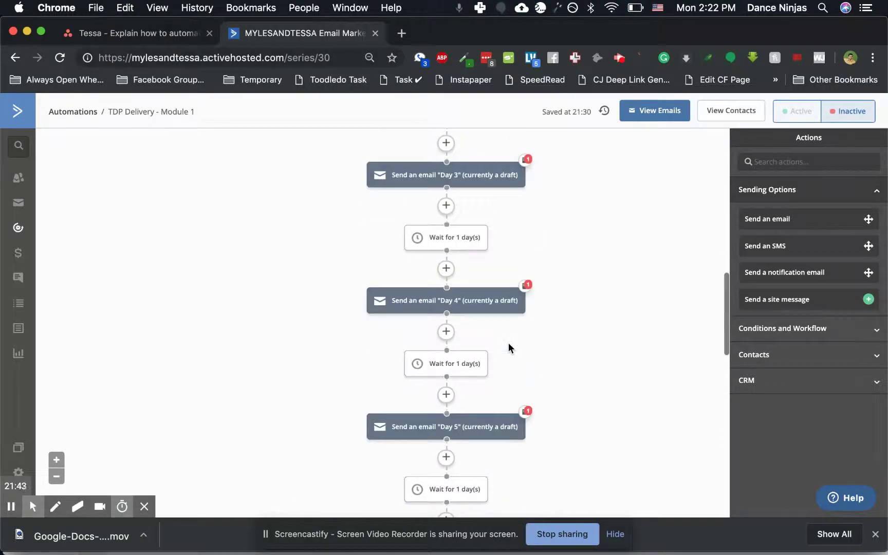
# Check the sequence again from the "Welcome message" email through the "Completed Lesson 2" goal to the Day 3 email
pyautogui.scroll(9, 509, 348)
pyautogui.scroll(-2, 509, 347)
pyautogui.scroll(10, 507, 324)
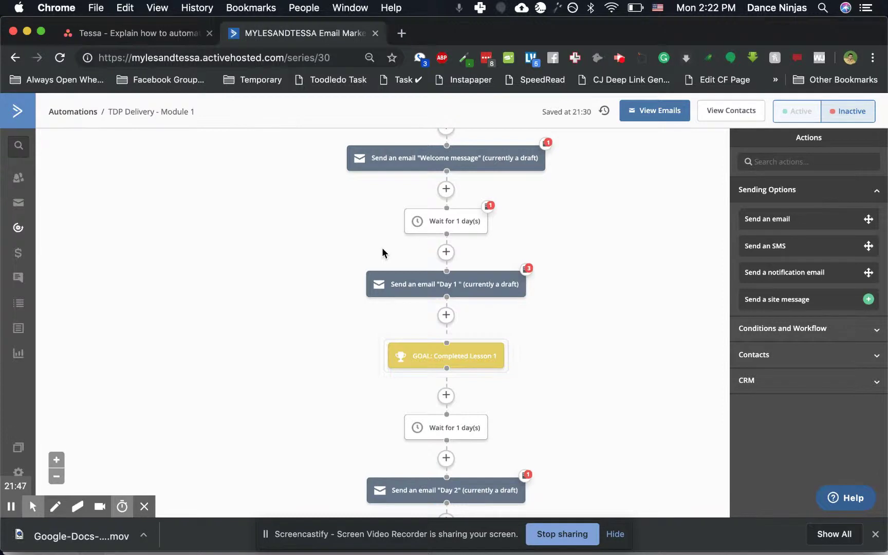
pyautogui.scroll(3, 382, 252)
pyautogui.scroll(-2, 383, 252)
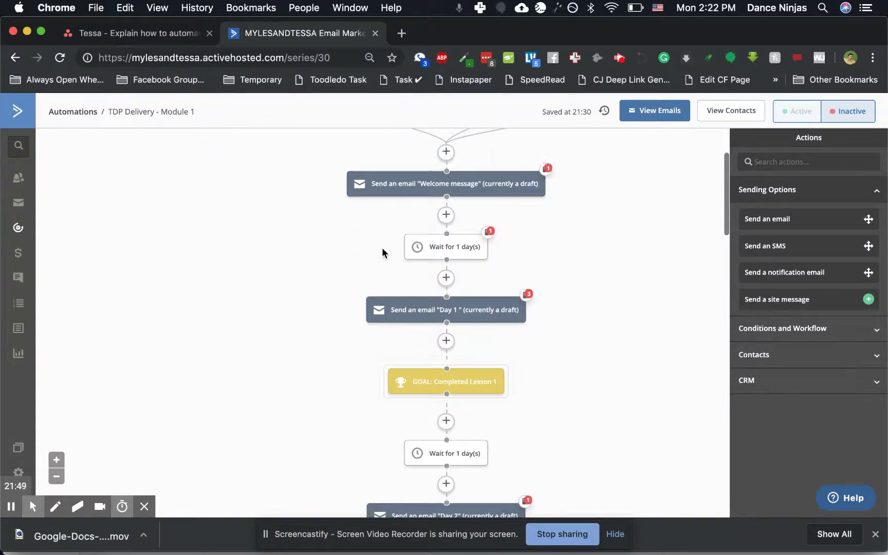
pyautogui.scroll(-10, 382, 247)
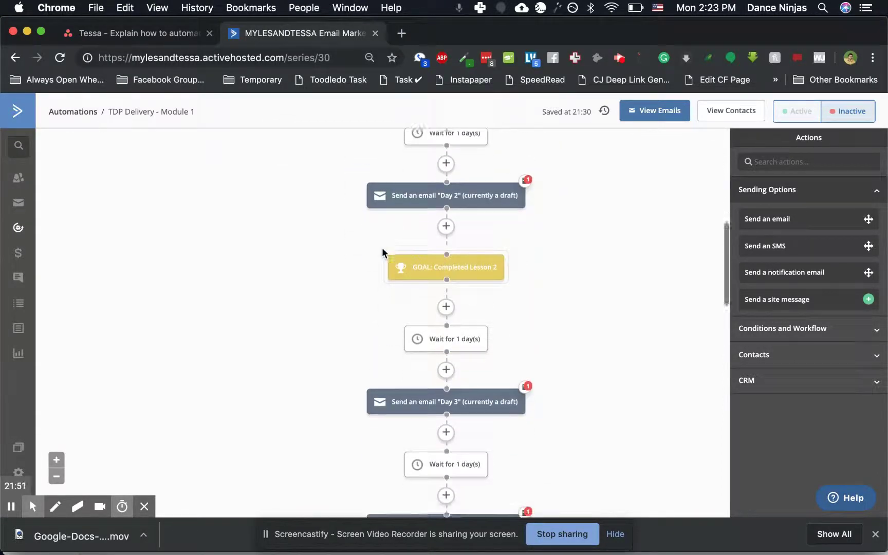
# Review the full path from the "Welcome message" and daily emails through the lesson goals to the unit-1-complete condition and its branches
pyautogui.scroll(-15, 381, 247)
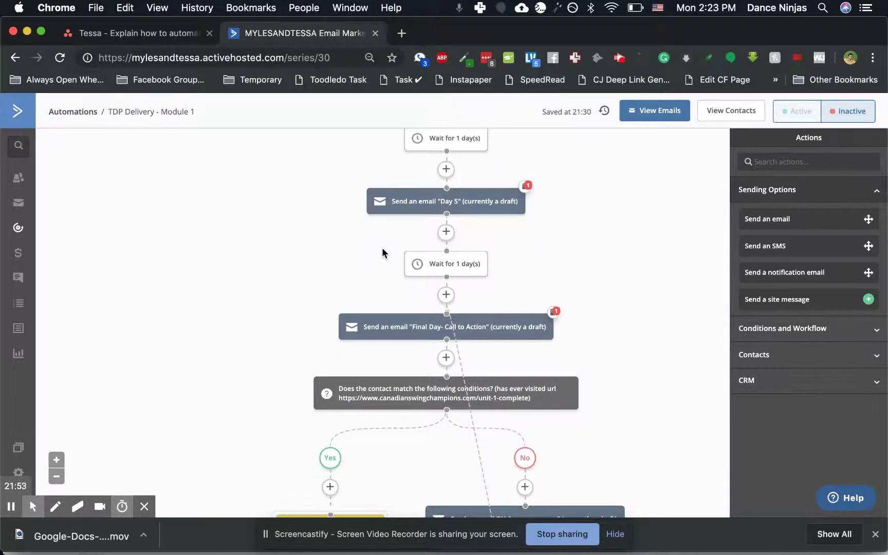
pyautogui.scroll(-1, 382, 252)
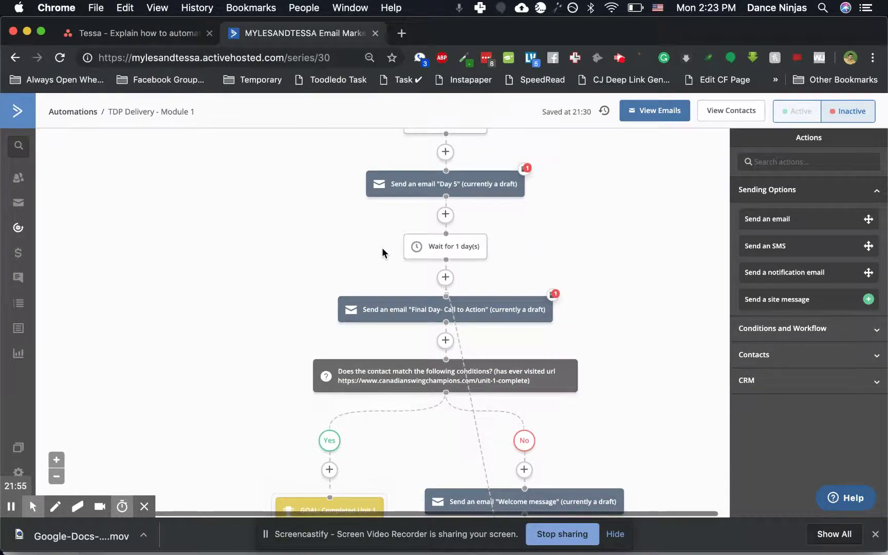
pyautogui.scroll(15, 383, 252)
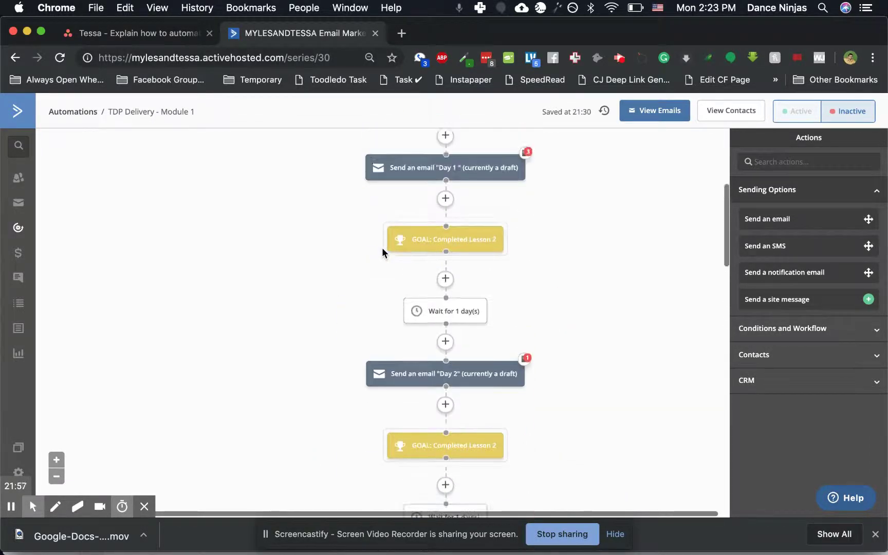
pyautogui.scroll(2, 382, 252)
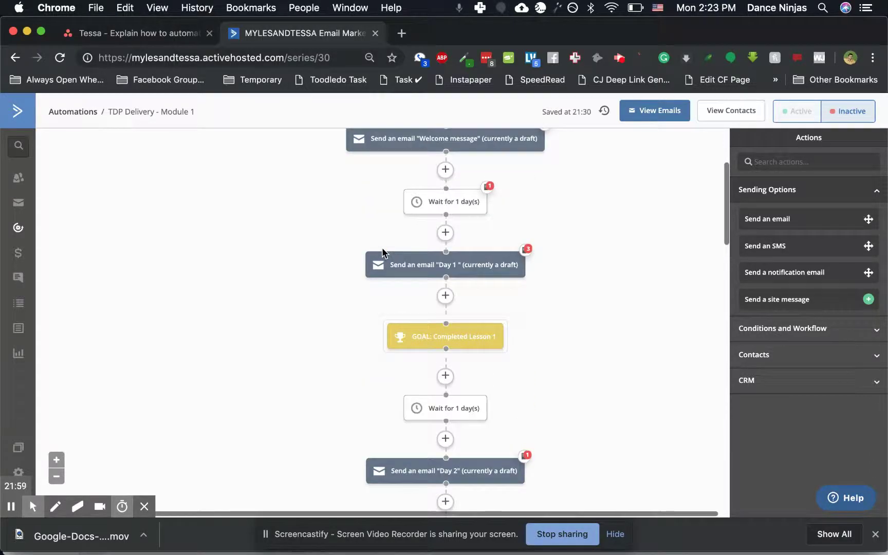
pyautogui.scroll(-10, 383, 252)
pyautogui.scroll(-5, 382, 252)
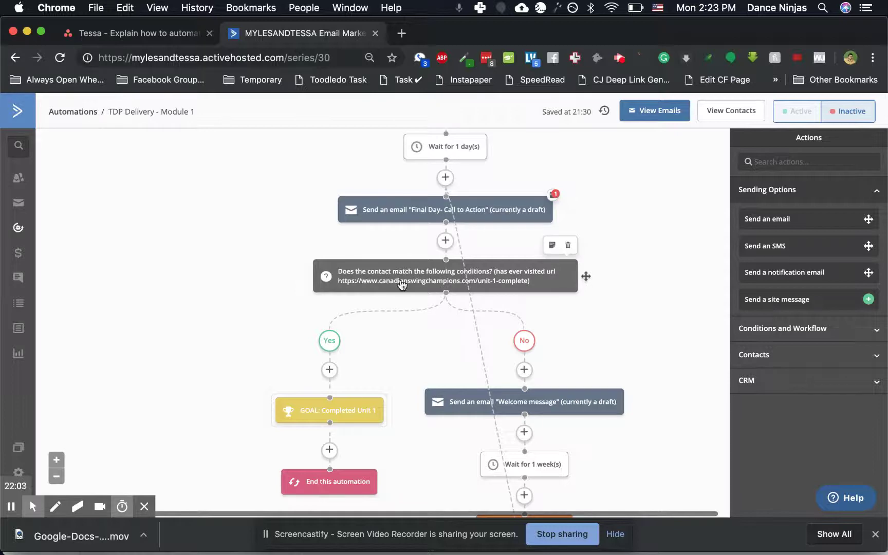
pyautogui.scroll(1, 402, 284)
pyautogui.scroll(15, 402, 284)
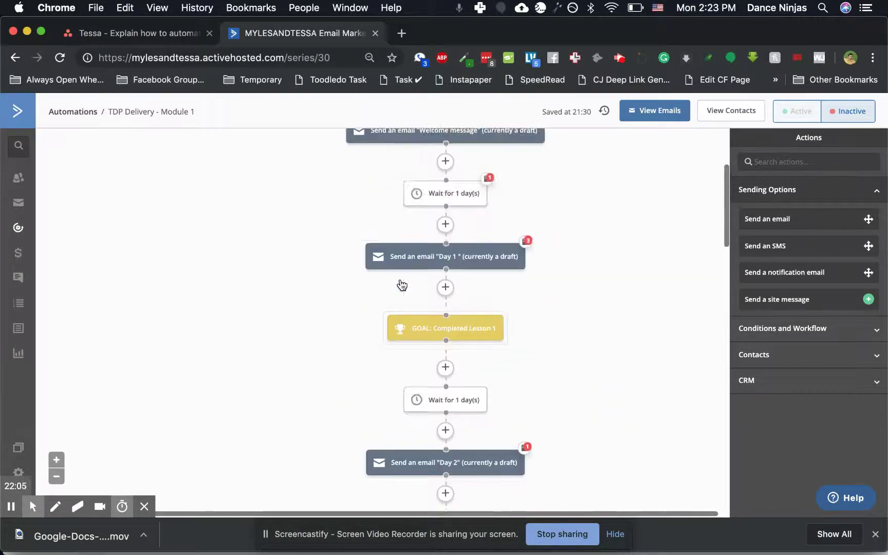
pyautogui.scroll(3, 447, 221)
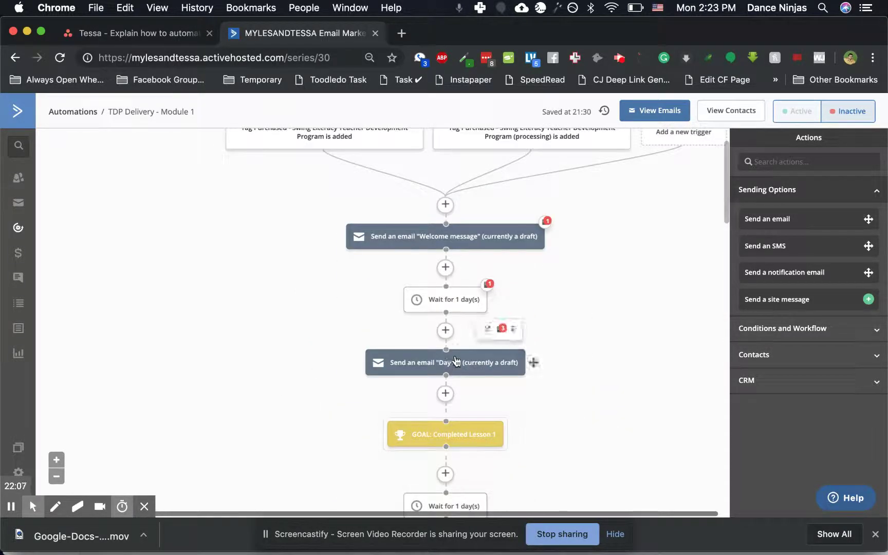
pyautogui.scroll(-5, 452, 347)
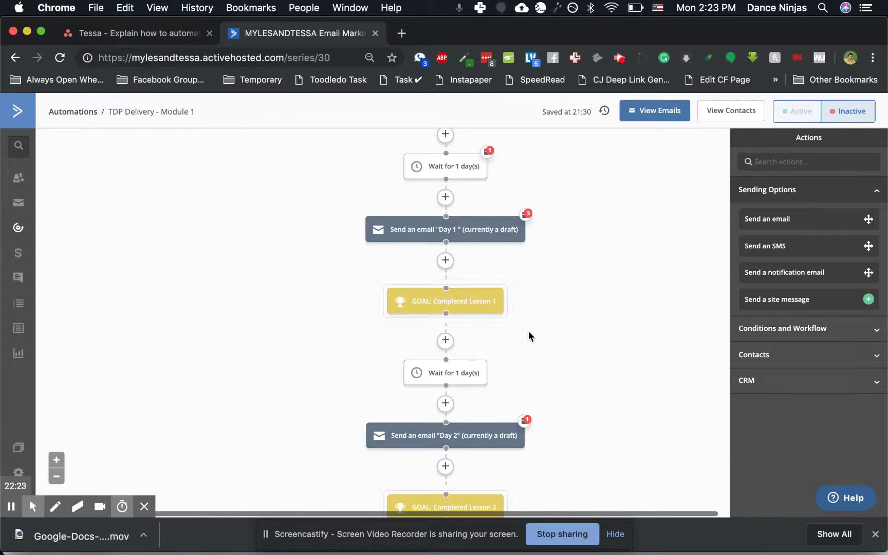
pyautogui.scroll(-15, 529, 337)
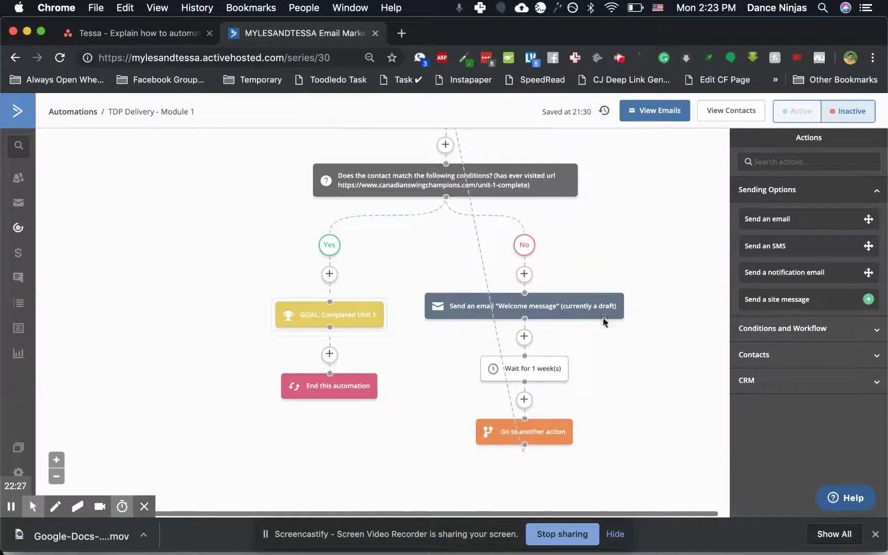
# Copy the one-week wait as a single action above the "Welcome message" email in the No branch, with waiting contacts staying at their current position
pyautogui.scroll(4, 678, 212)
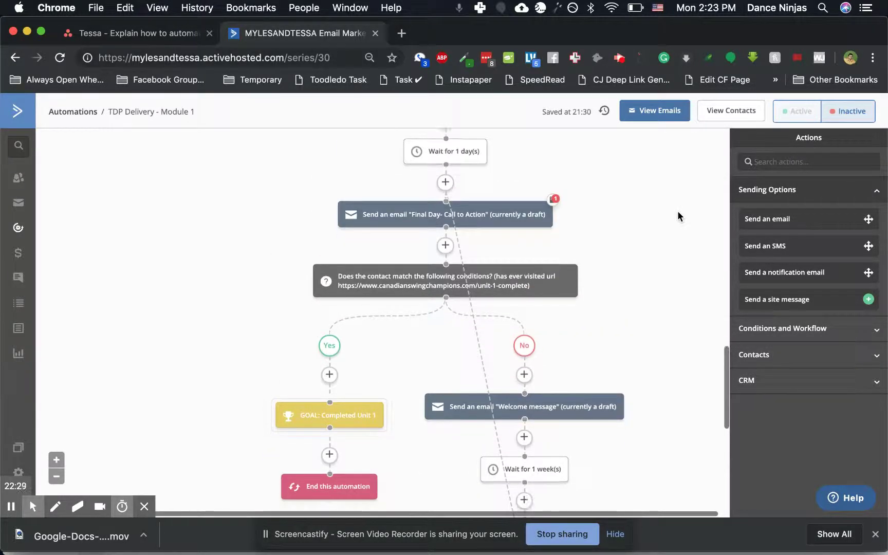
pyautogui.scroll(-1, 678, 217)
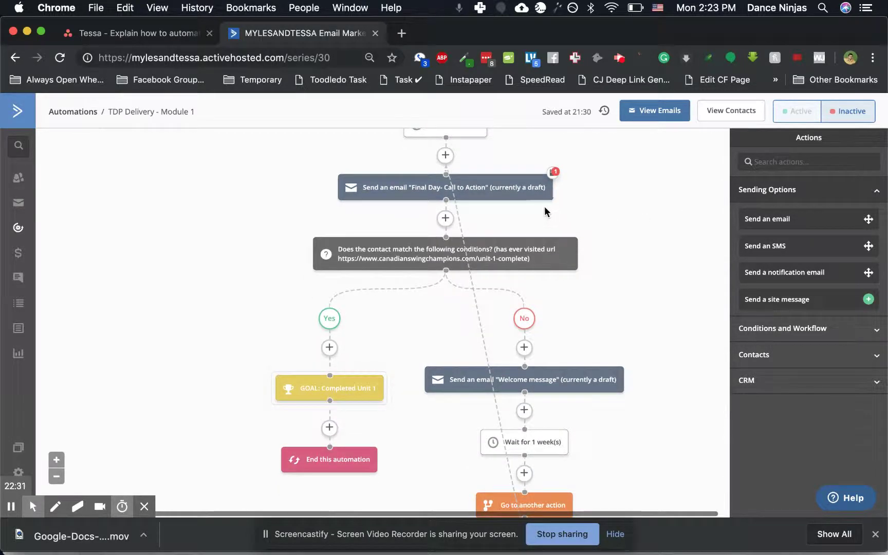
pyautogui.scroll(-3, 531, 283)
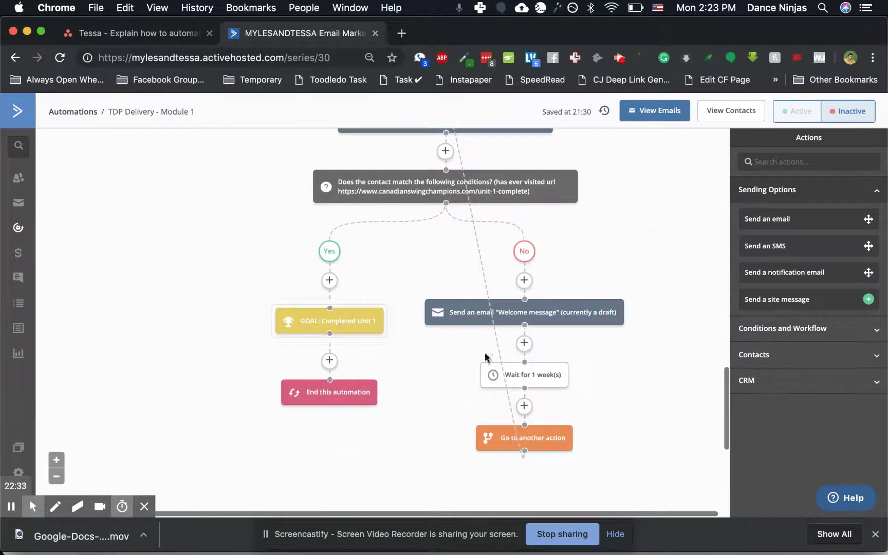
pyautogui.scroll(4, 531, 271)
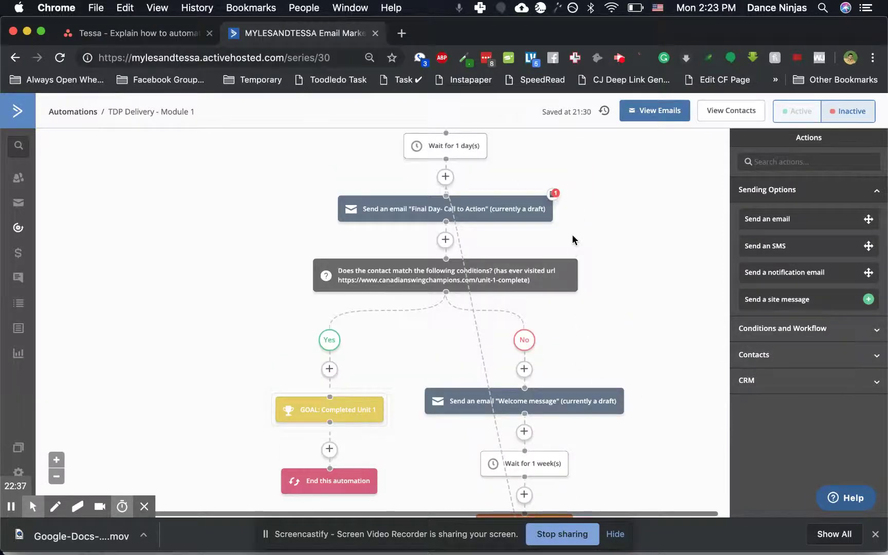
pyautogui.moveTo(468, 211)
pyautogui.moveTo(524, 465); pyautogui.dragTo(526, 375)
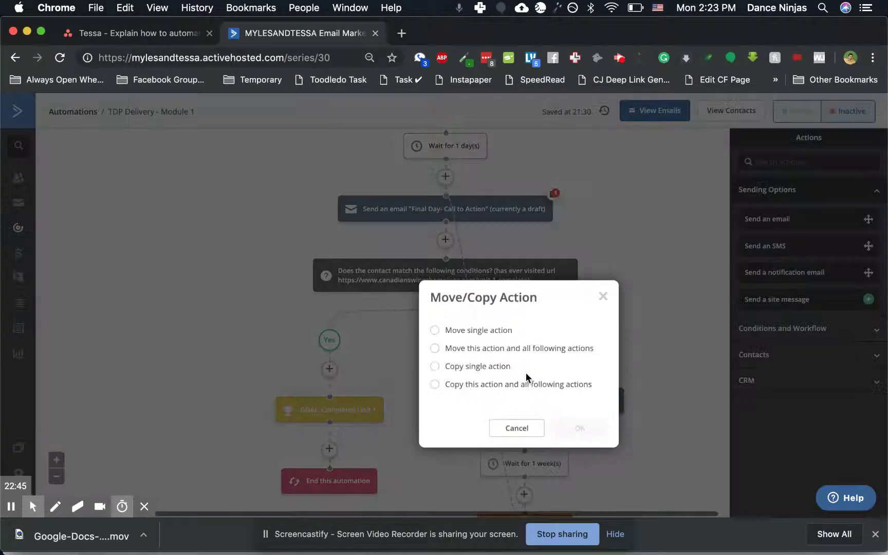
pyautogui.click(436, 366)
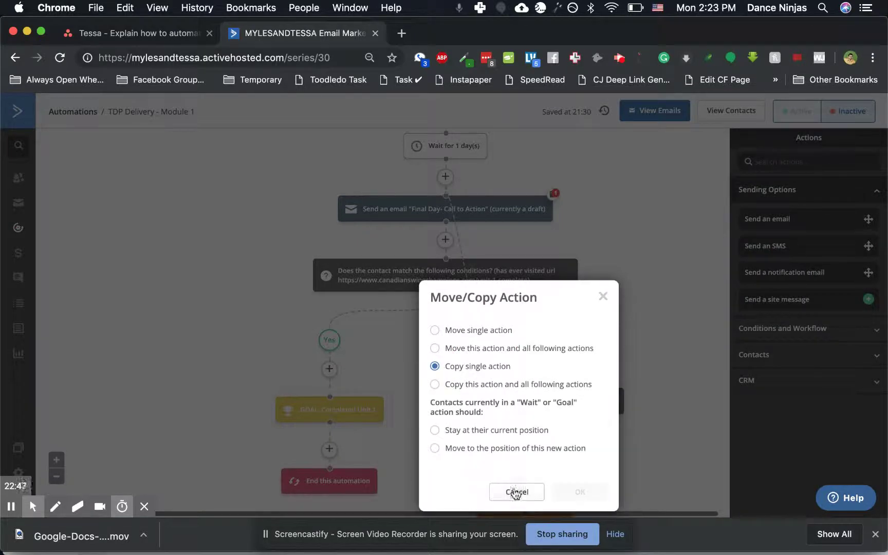
pyautogui.click(499, 430)
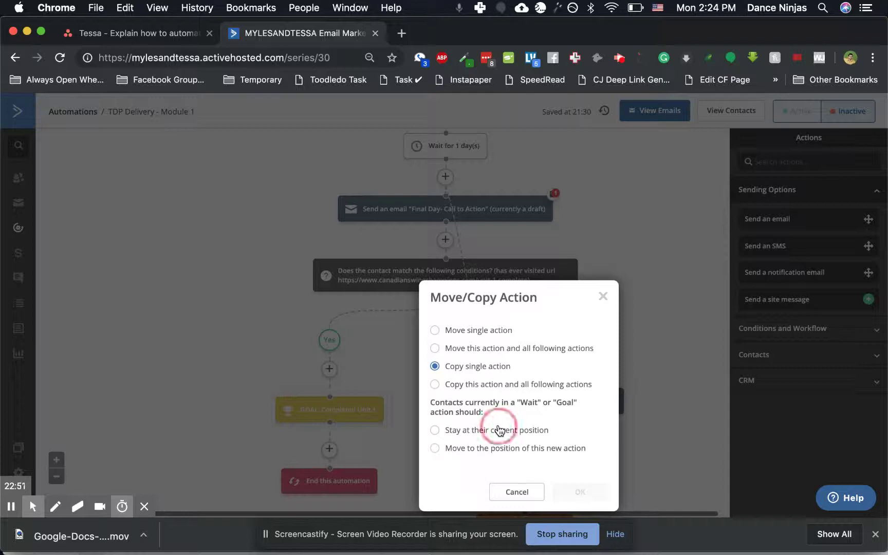
pyautogui.click(571, 492)
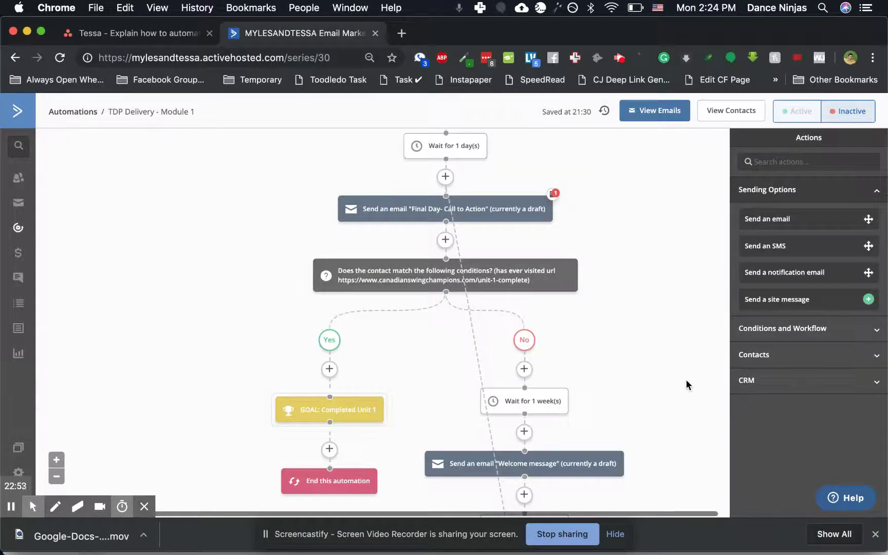
# Examine the No branch's one-week waits and follow-up email, then trace the daily emails back to the first "Welcome message" email
pyautogui.scroll(-2, 686, 379)
pyautogui.moveTo(458, 182)
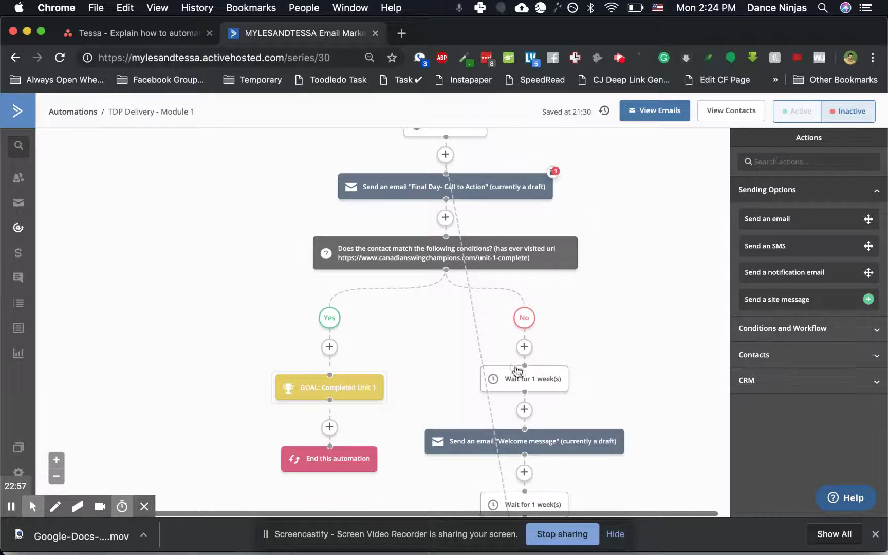
pyautogui.moveTo(539, 452)
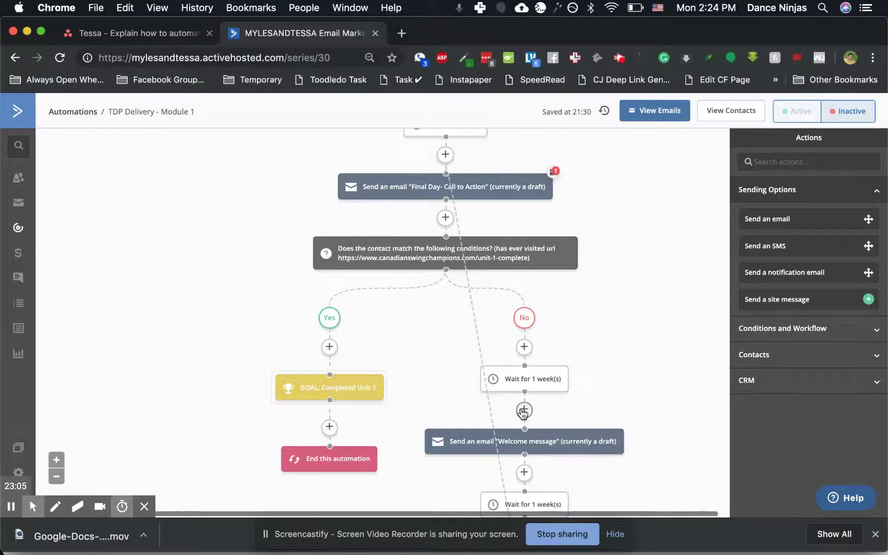
pyautogui.scroll(-1, 523, 411)
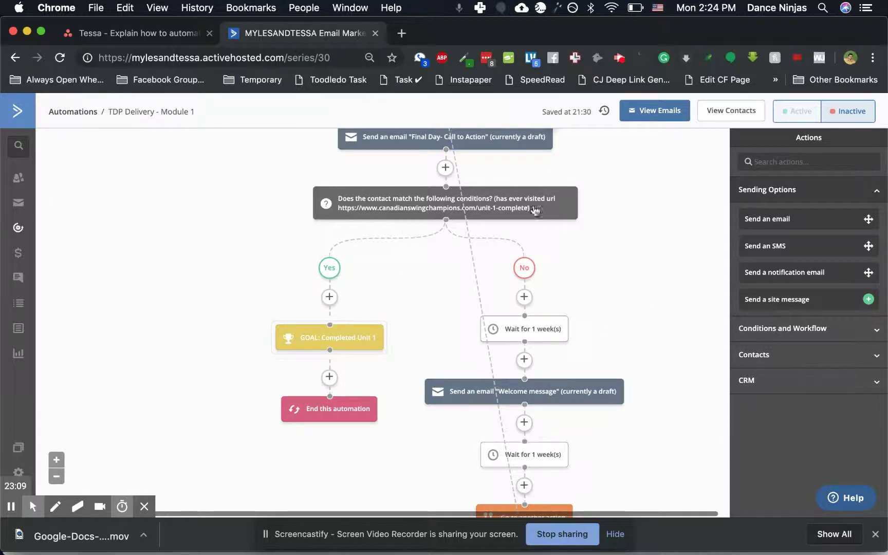
pyautogui.scroll(6, 535, 208)
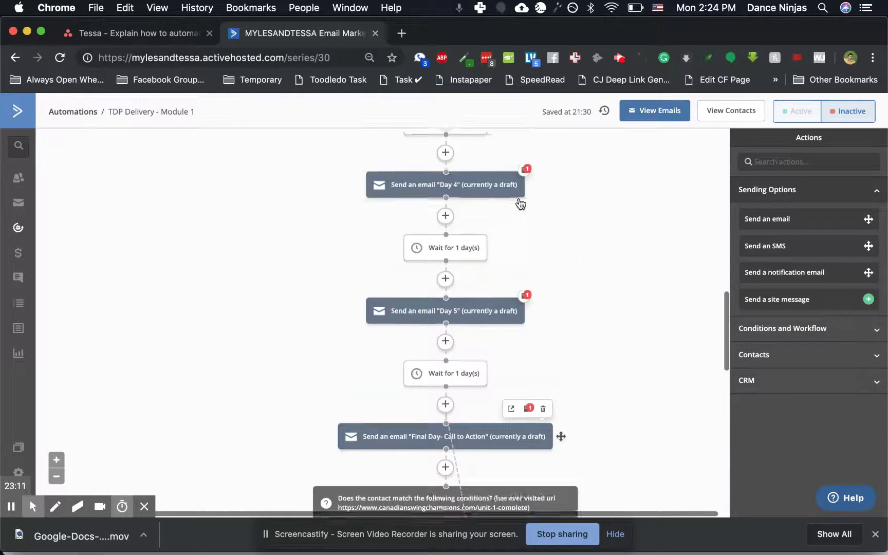
pyautogui.scroll(1, 520, 204)
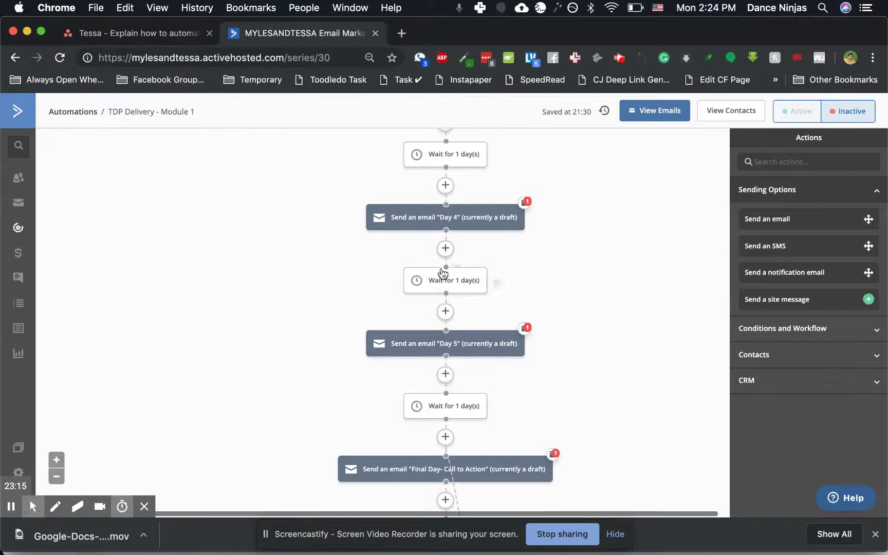
pyautogui.scroll(12, 444, 274)
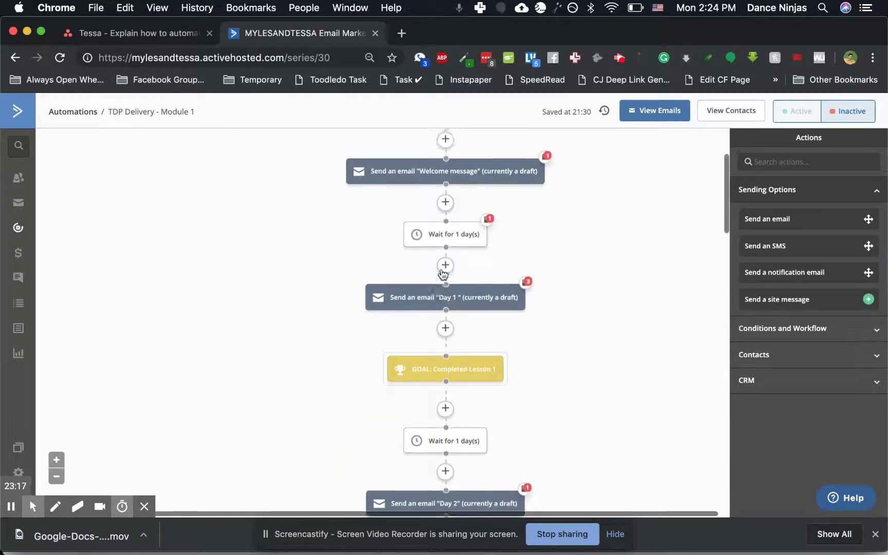
pyautogui.scroll(3, 443, 274)
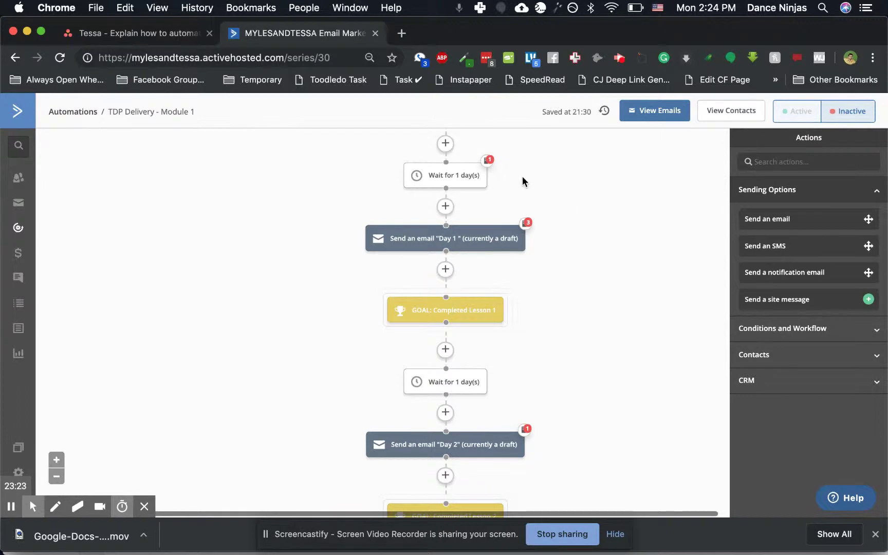
pyautogui.scroll(2, 523, 176)
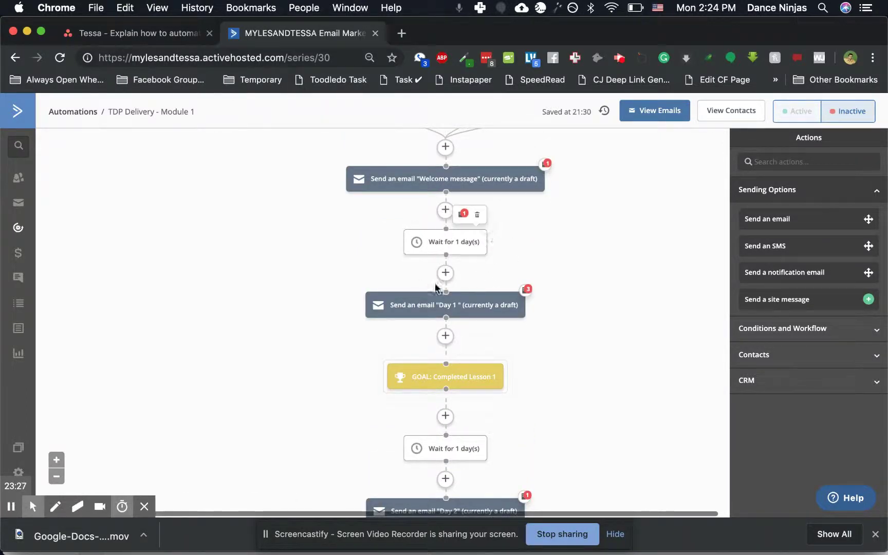
# Check the daily sequence from the Day 1 email to the "Final Day- Call to Action" email and completion condition, and return to the start
pyautogui.scroll(-1, 434, 458)
pyautogui.scroll(-10, 431, 459)
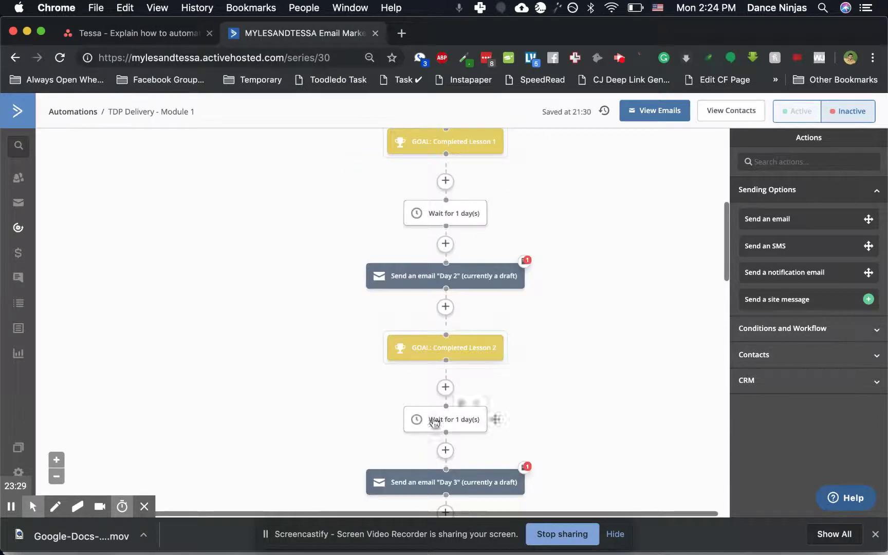
pyautogui.scroll(-1, 544, 449)
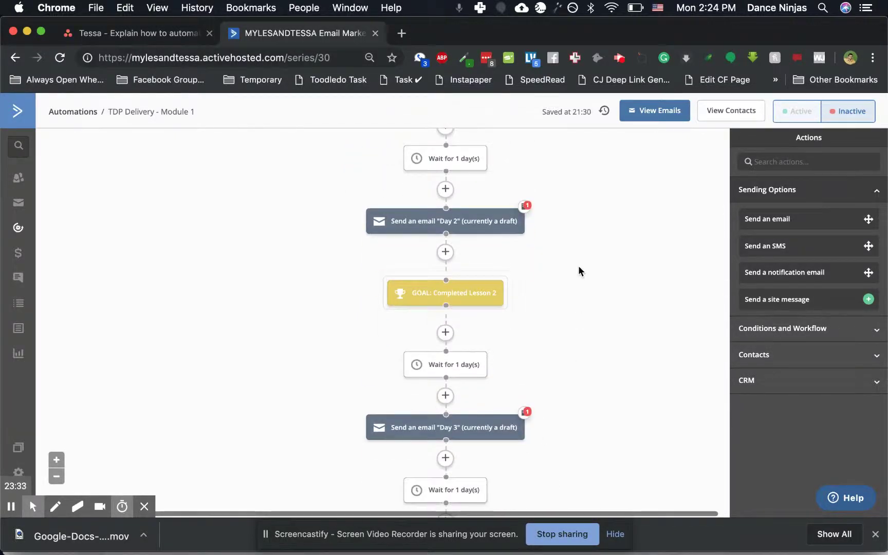
pyautogui.scroll(-4, 577, 260)
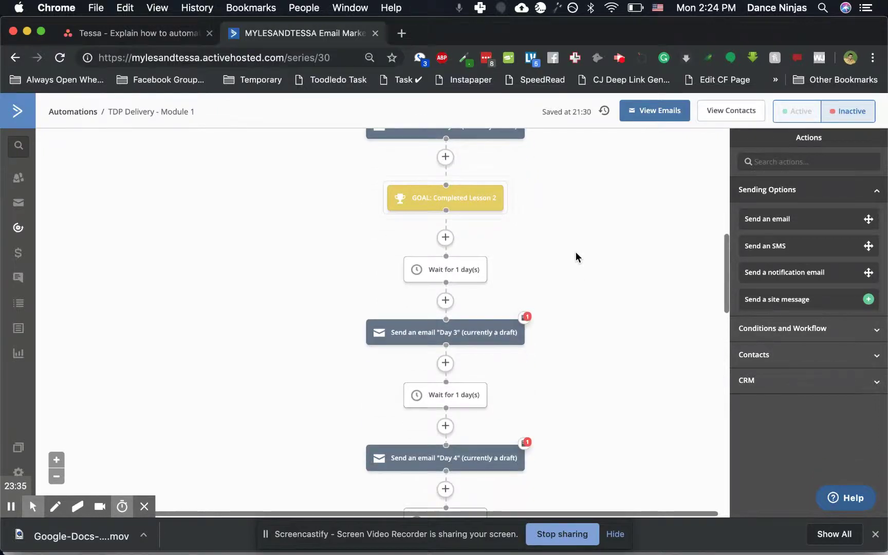
pyautogui.scroll(-2, 575, 256)
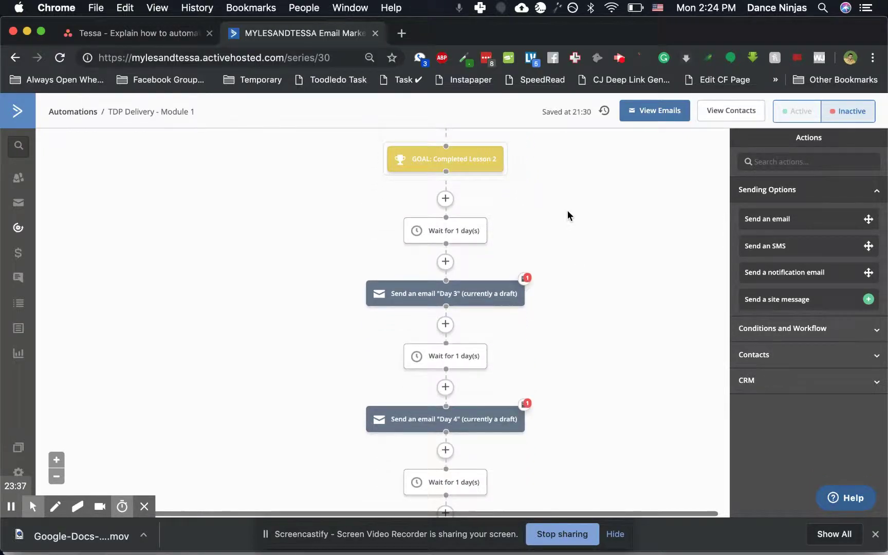
pyautogui.scroll(-9, 568, 211)
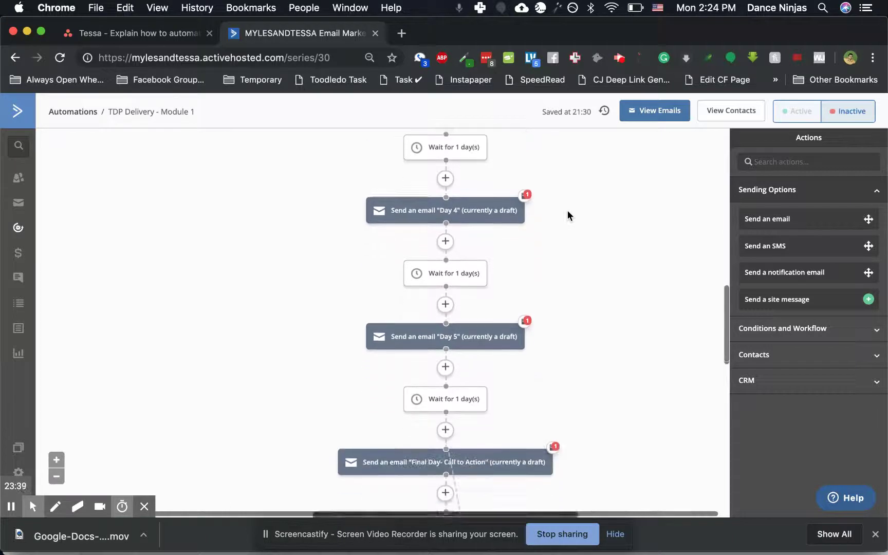
pyautogui.scroll(-5, 567, 215)
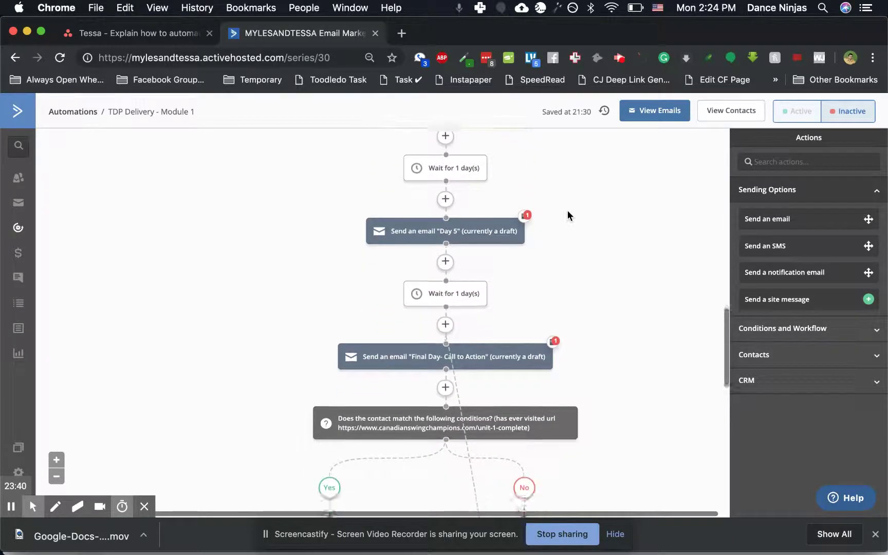
pyautogui.scroll(-1, 568, 215)
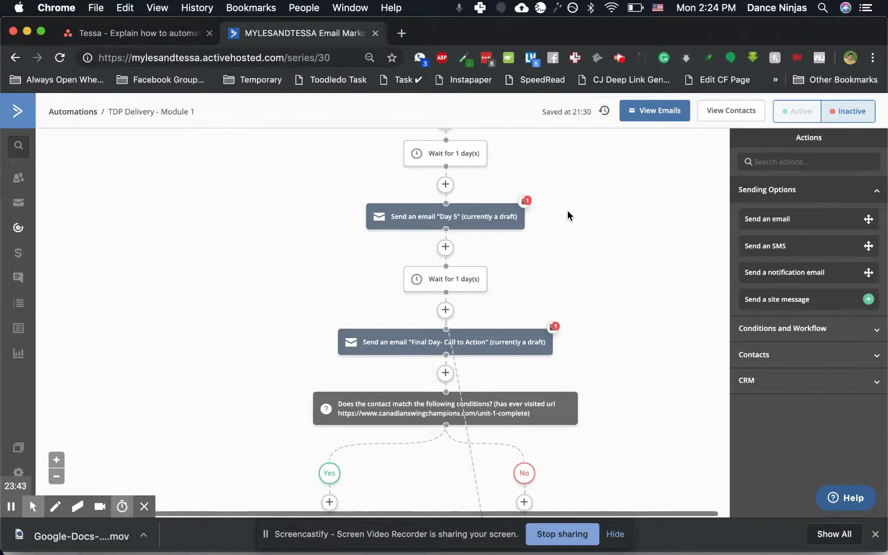
pyautogui.scroll(-1, 568, 212)
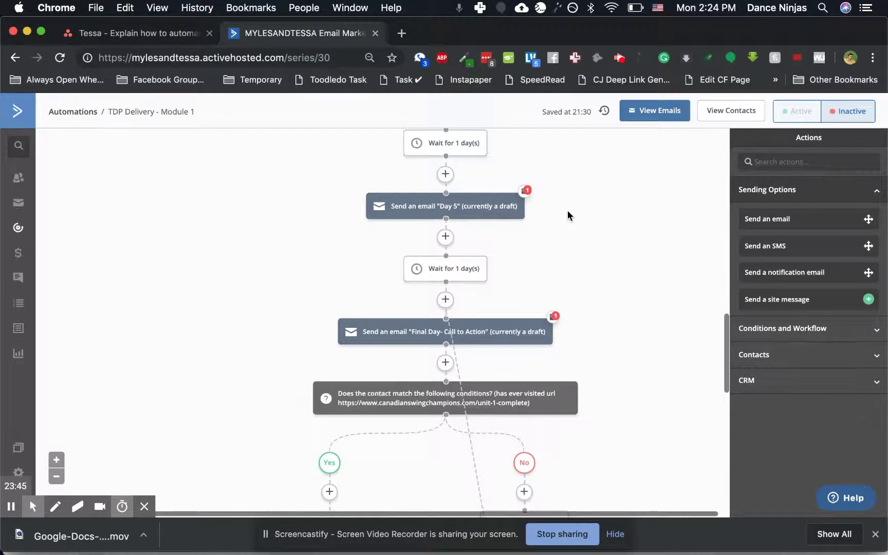
pyautogui.scroll(20, 568, 210)
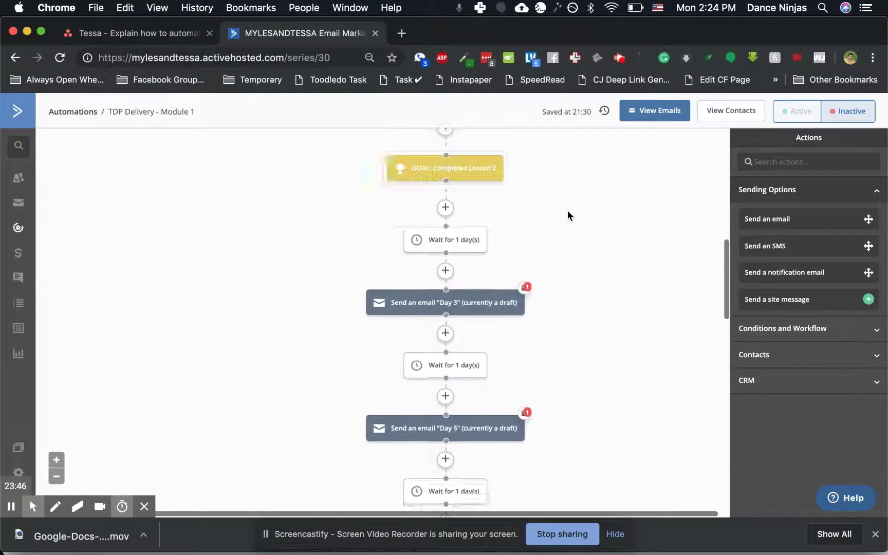
pyautogui.scroll(11, 549, 221)
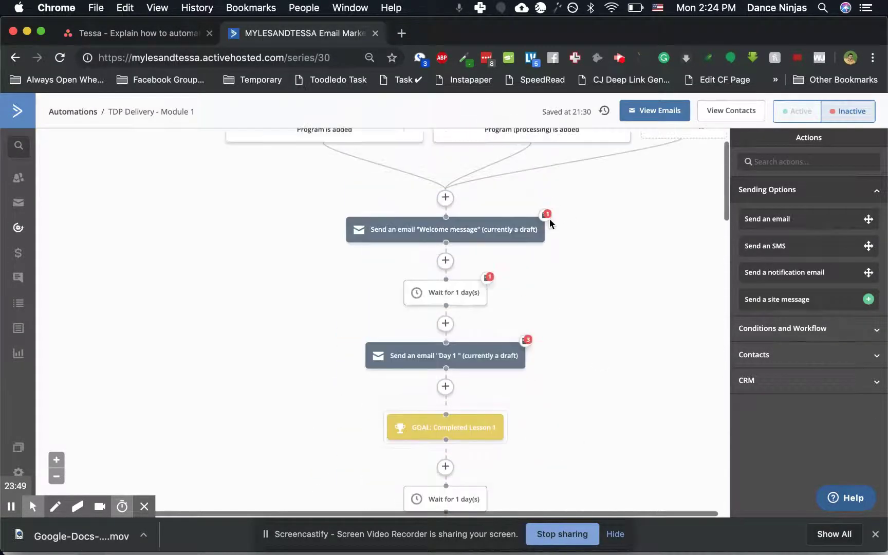
# Review the daily emails from the "Welcome message" through Day 5 to the "Final Day- Call to Action" email and the unit-1-complete condition
pyautogui.scroll(-20, 549, 220)
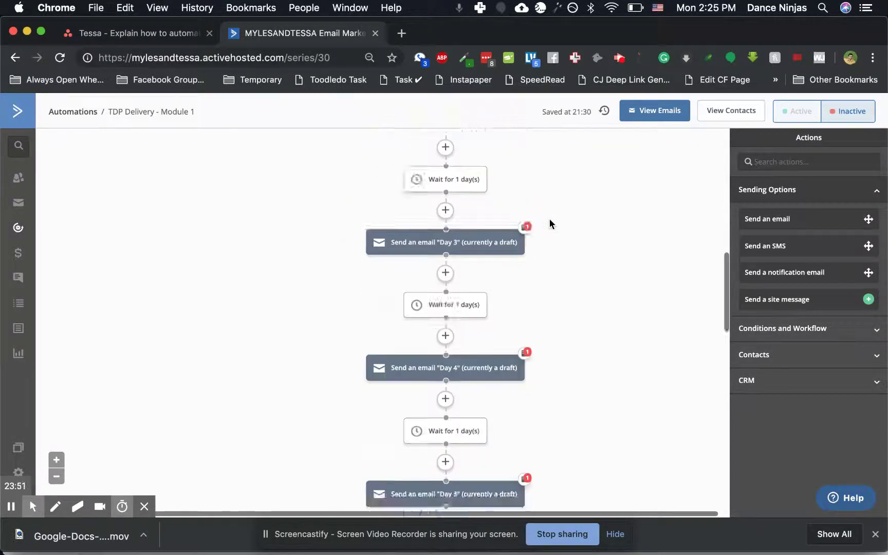
pyautogui.scroll(-3, 549, 224)
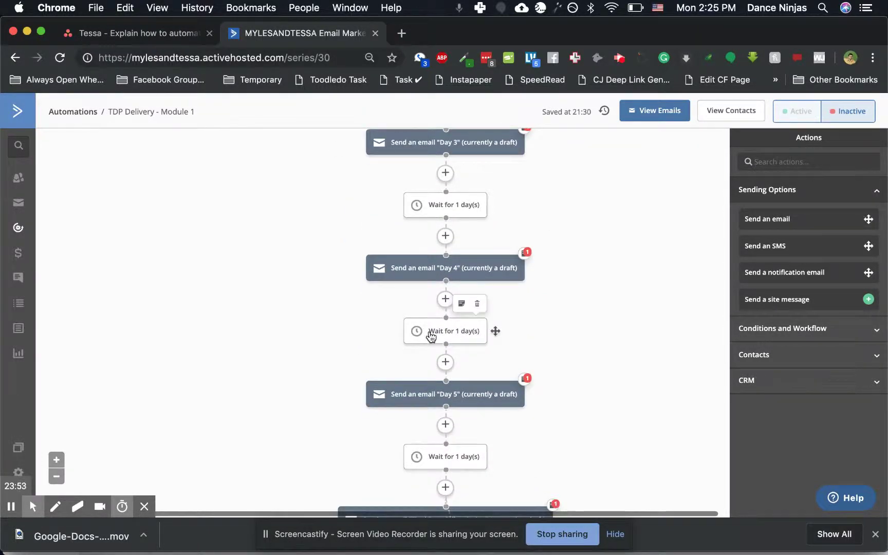
pyautogui.scroll(18, 613, 317)
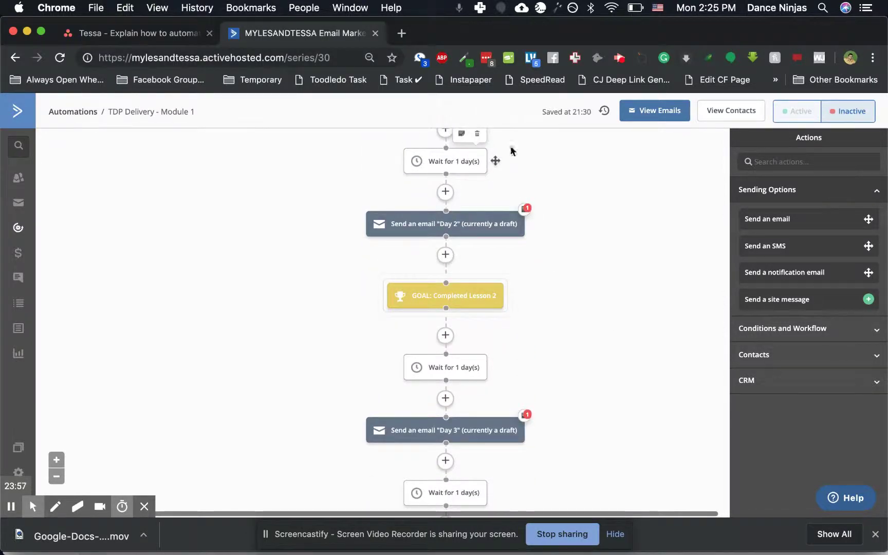
pyautogui.scroll(20, 629, 154)
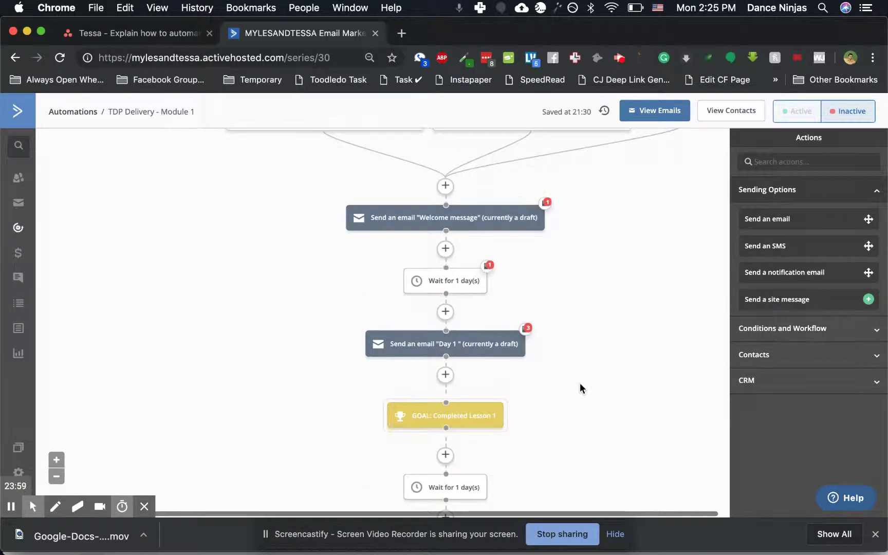
pyautogui.scroll(-8, 580, 383)
pyautogui.scroll(-20, 581, 383)
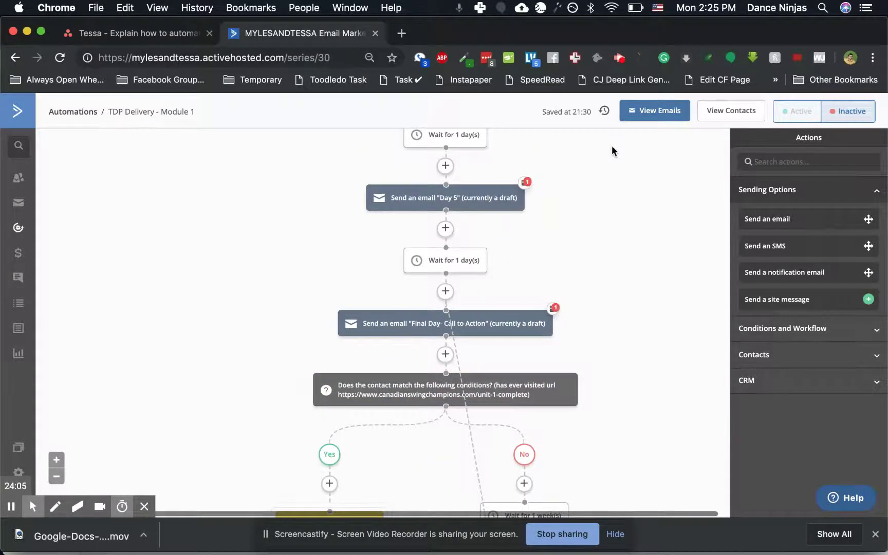
pyautogui.scroll(2, 611, 146)
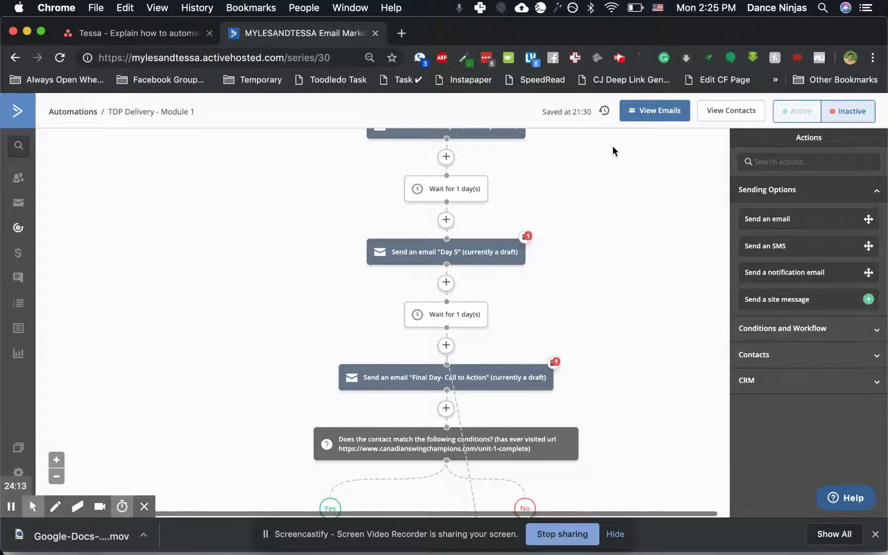
pyautogui.scroll(10, 612, 146)
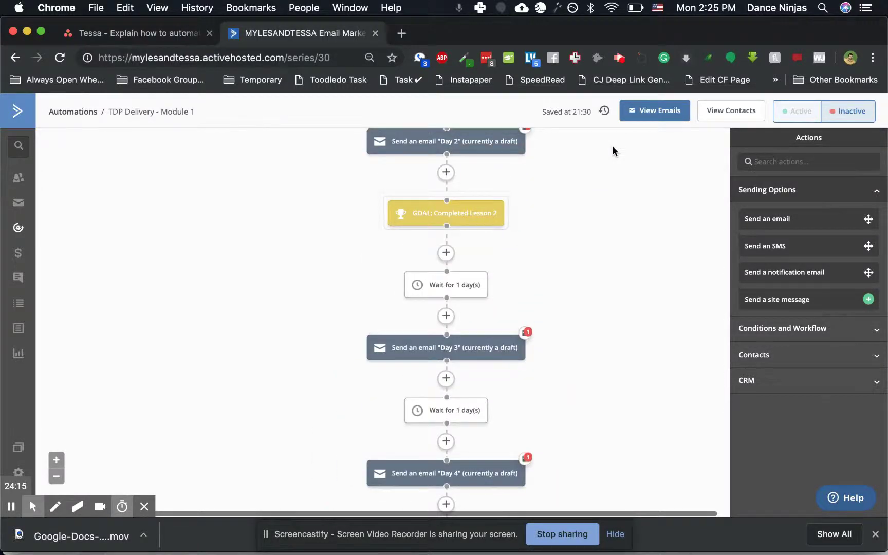
pyautogui.scroll(4, 613, 150)
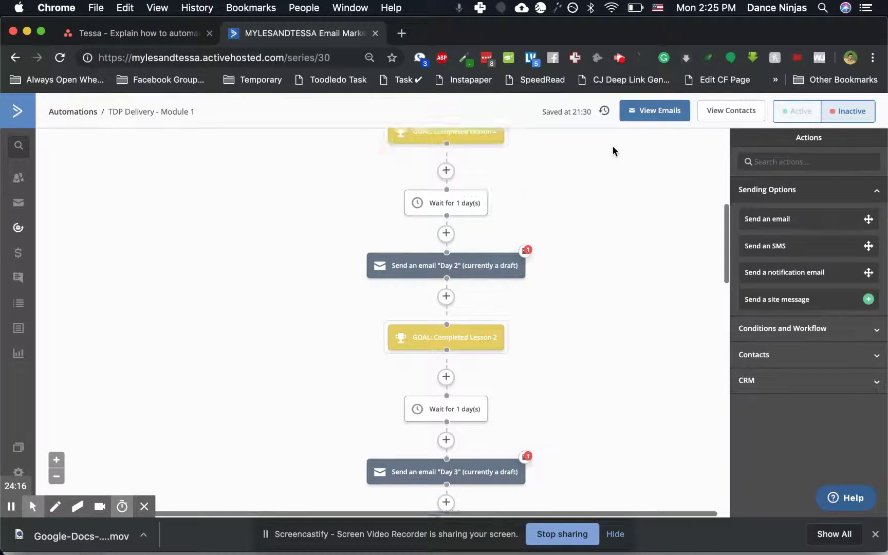
pyautogui.scroll(-10, 613, 149)
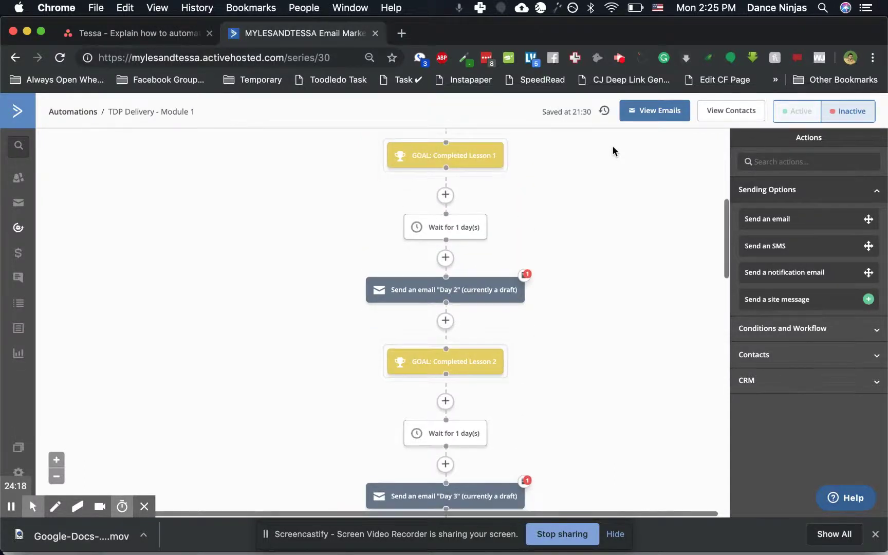
pyautogui.scroll(-3, 612, 146)
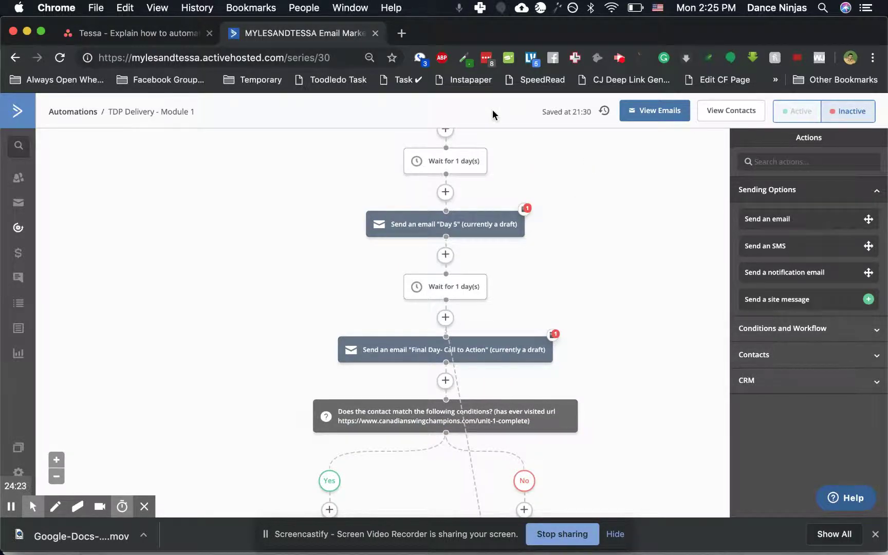
# Examine the one-day waits between the daily emails, including the one after the Completed Lesson 1 goal, and the ends of both condition branches
pyautogui.scroll(8, 604, 210)
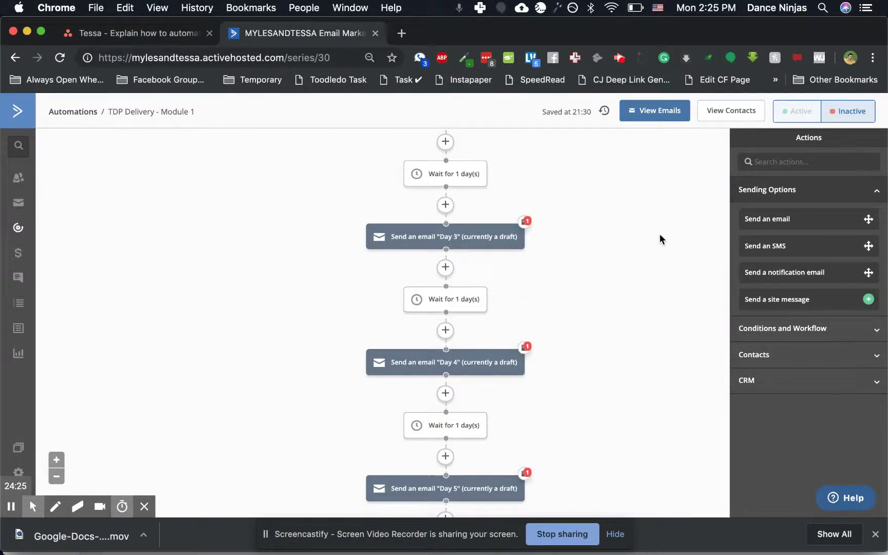
pyautogui.scroll(-9, 662, 239)
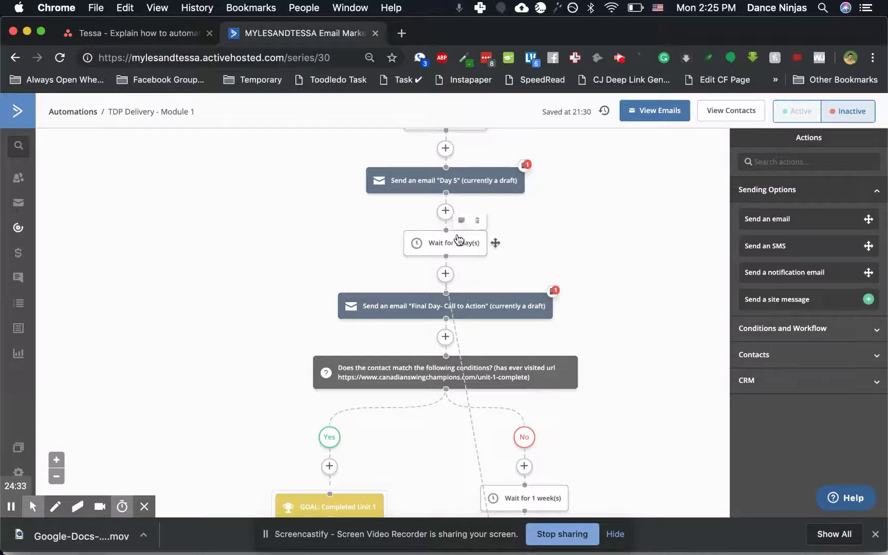
pyautogui.moveTo(466, 250)
pyautogui.scroll(7, 577, 207)
pyautogui.scroll(6, 577, 210)
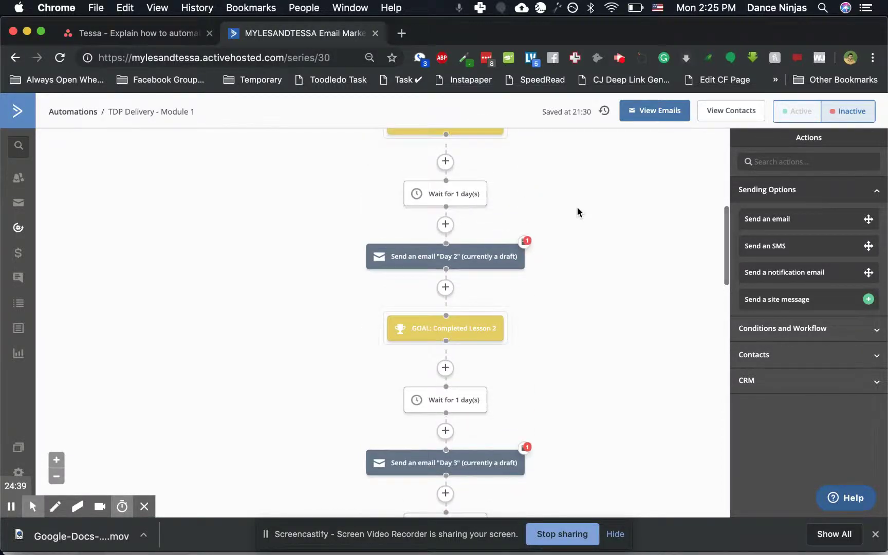
pyautogui.scroll(3, 578, 210)
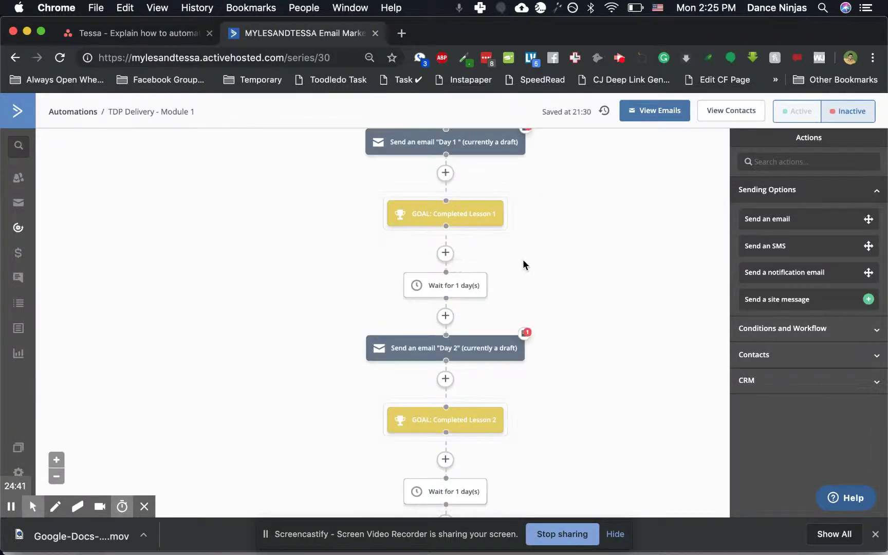
pyautogui.moveTo(461, 292)
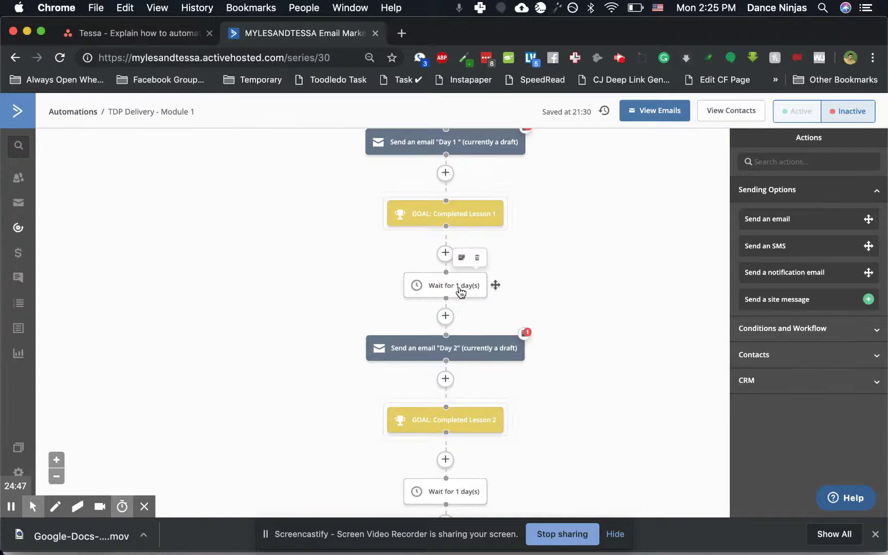
pyautogui.scroll(-9, 610, 268)
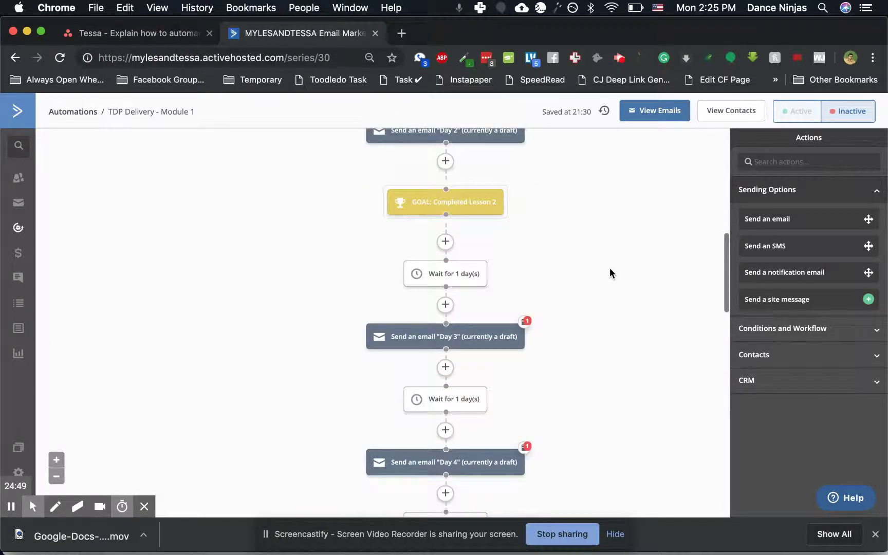
pyautogui.scroll(-15, 610, 268)
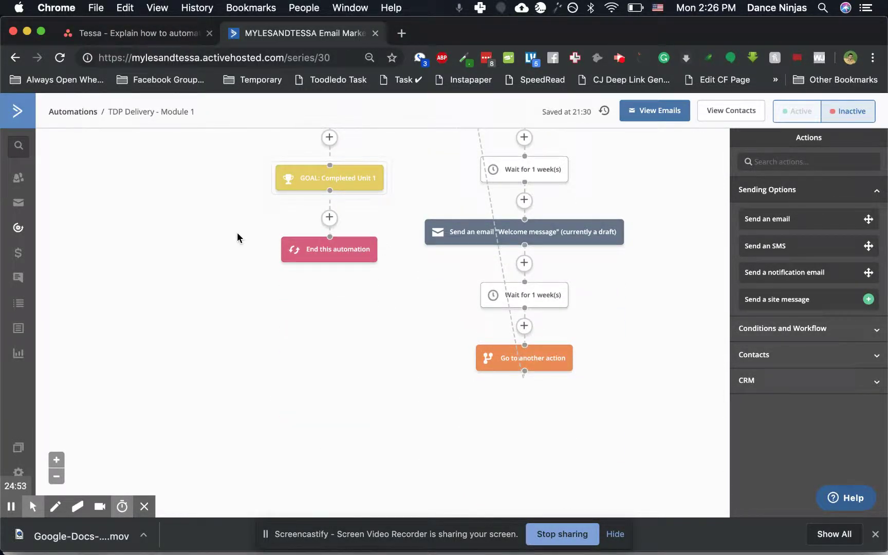
# Trace the automation from the two purchase-tag triggers through the daily emails and lesson goals to the unit-1-complete condition
pyautogui.scroll(20, 237, 238)
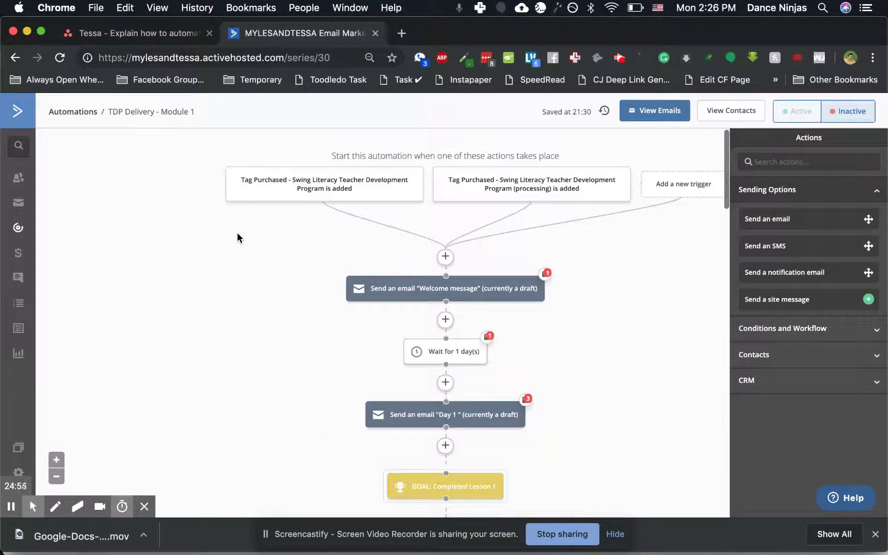
pyautogui.scroll(-2, 265, 321)
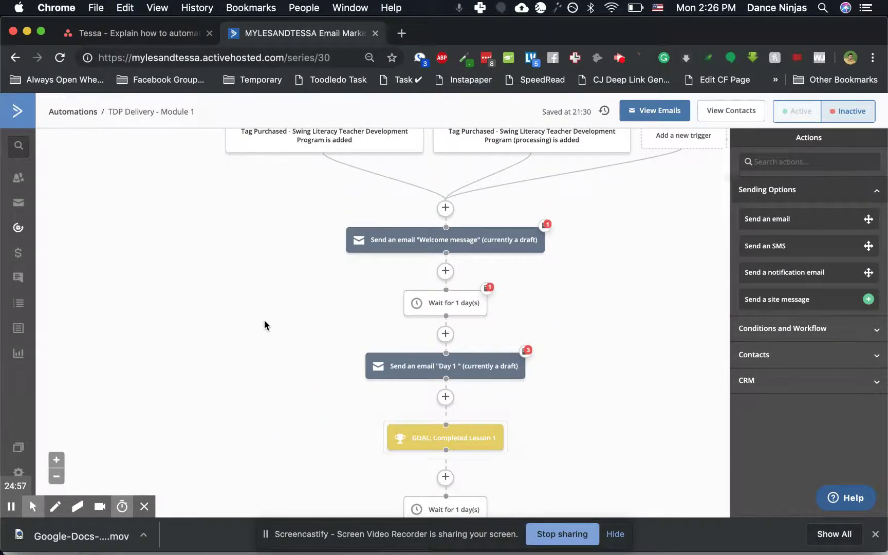
pyautogui.scroll(2, 264, 323)
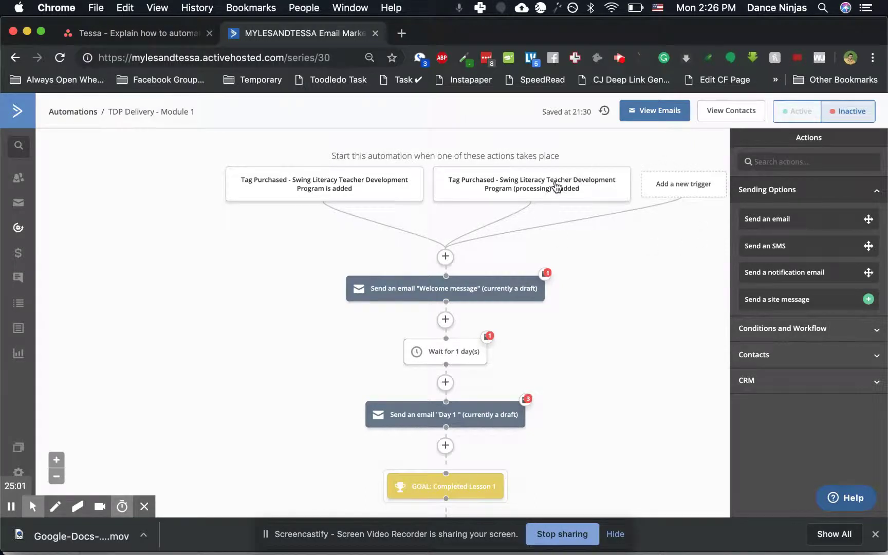
pyautogui.scroll(-1, 671, 277)
pyautogui.scroll(-3, 671, 272)
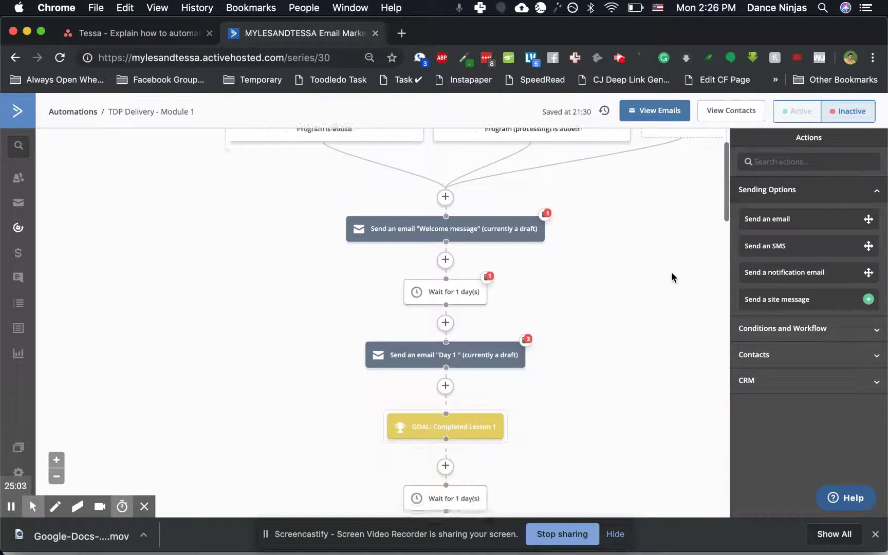
pyautogui.scroll(-2, 378, 179)
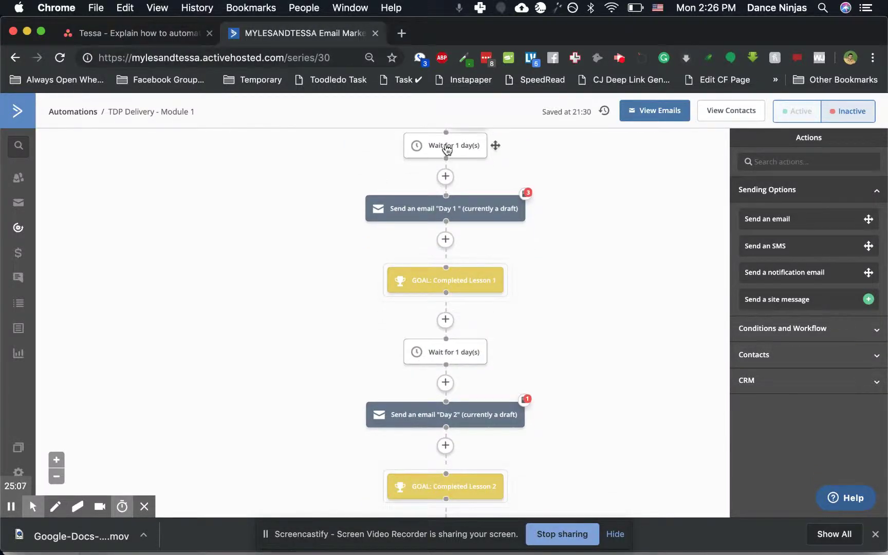
pyautogui.scroll(-4, 447, 150)
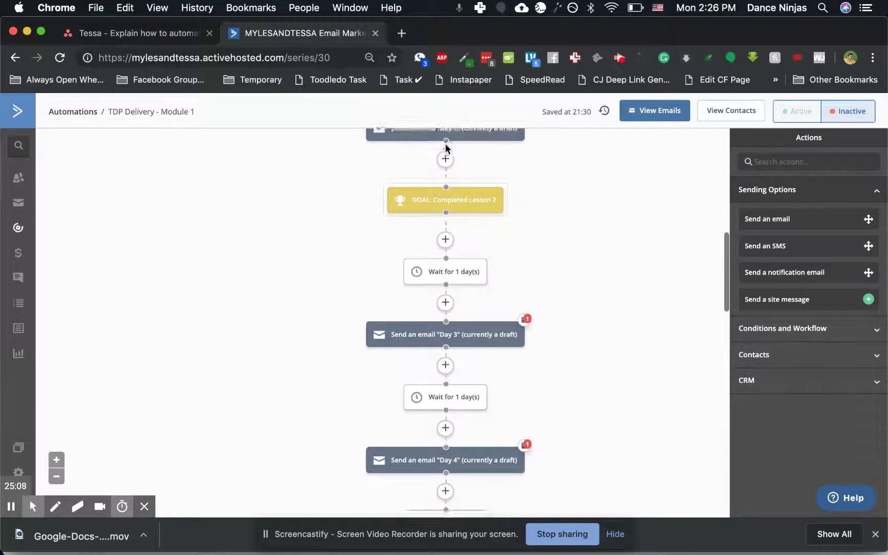
pyautogui.scroll(-5, 424, 224)
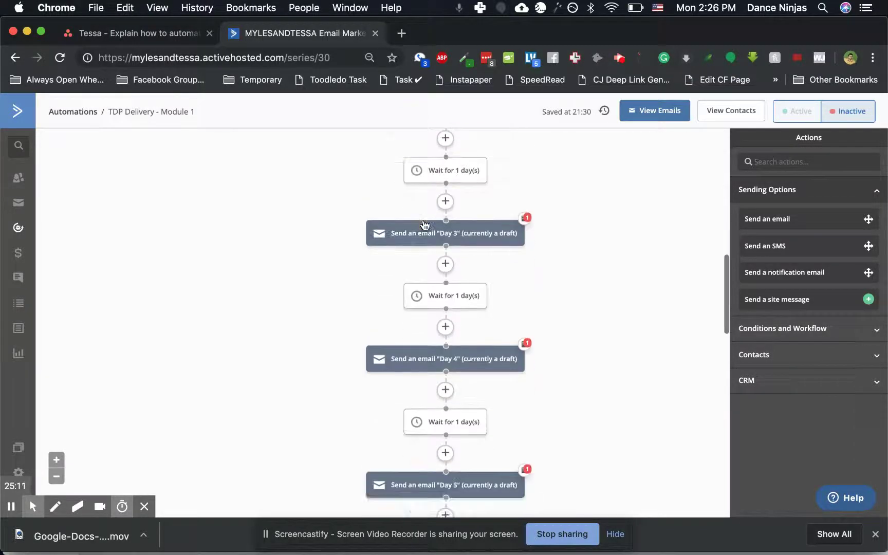
pyautogui.scroll(3, 423, 224)
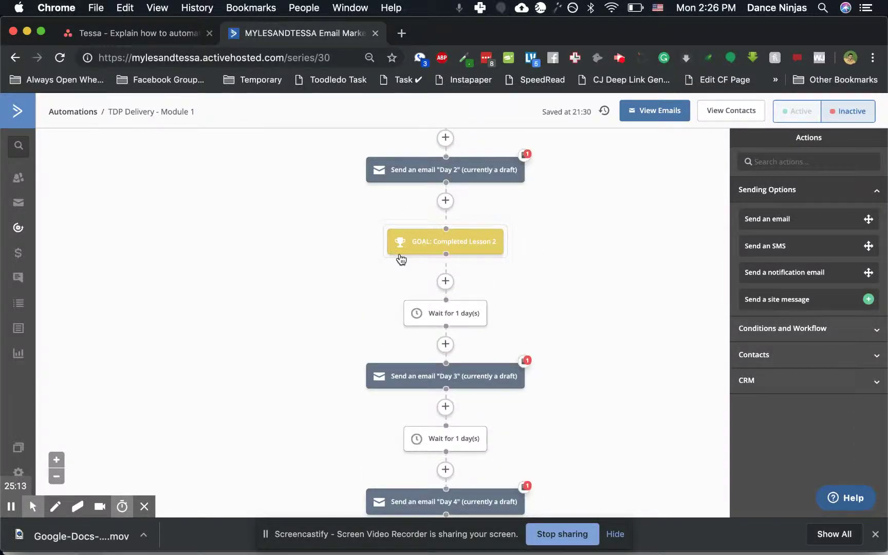
pyautogui.scroll(-5, 445, 249)
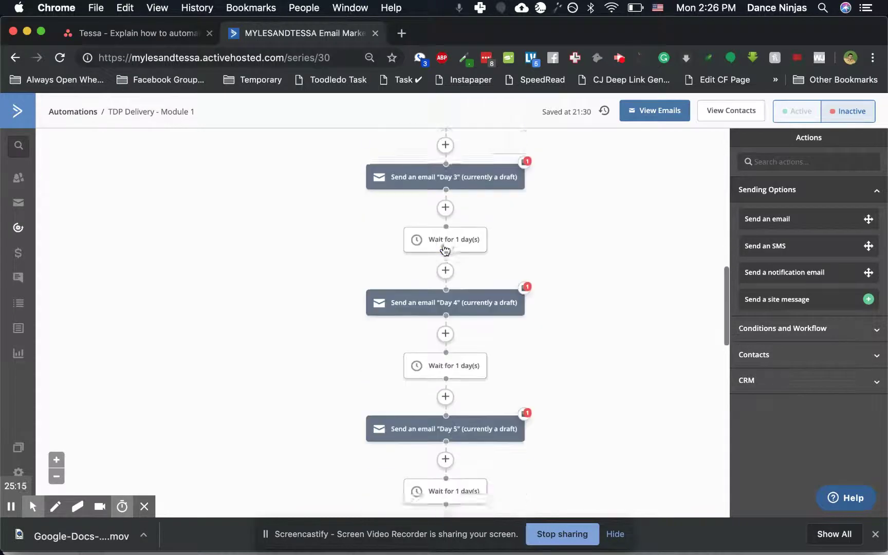
pyautogui.scroll(-4, 433, 380)
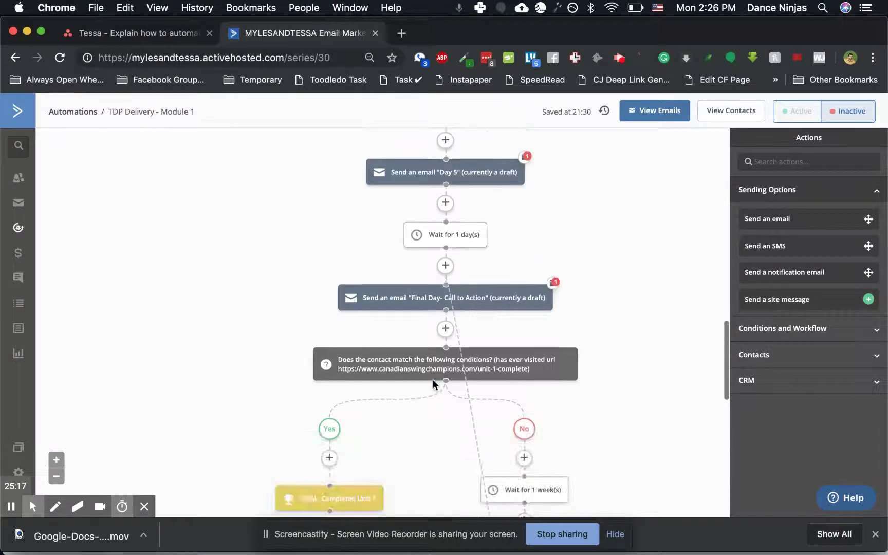
# Inspect the Completed Lesson 1 and Completed Lesson 2 goals, then follow the remaining emails to the Yes and No branches
pyautogui.scroll(14, 434, 373)
pyautogui.moveTo(436, 251)
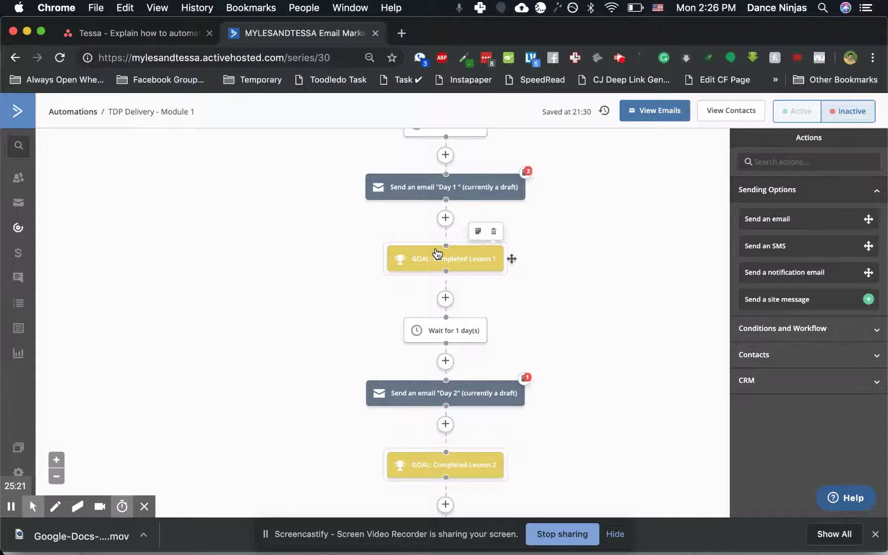
pyautogui.scroll(-2, 380, 295)
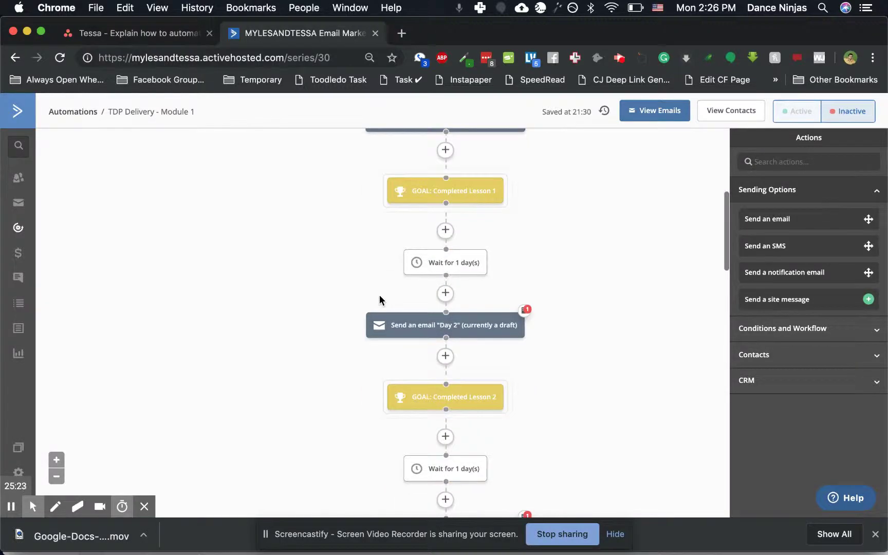
pyautogui.moveTo(444, 177)
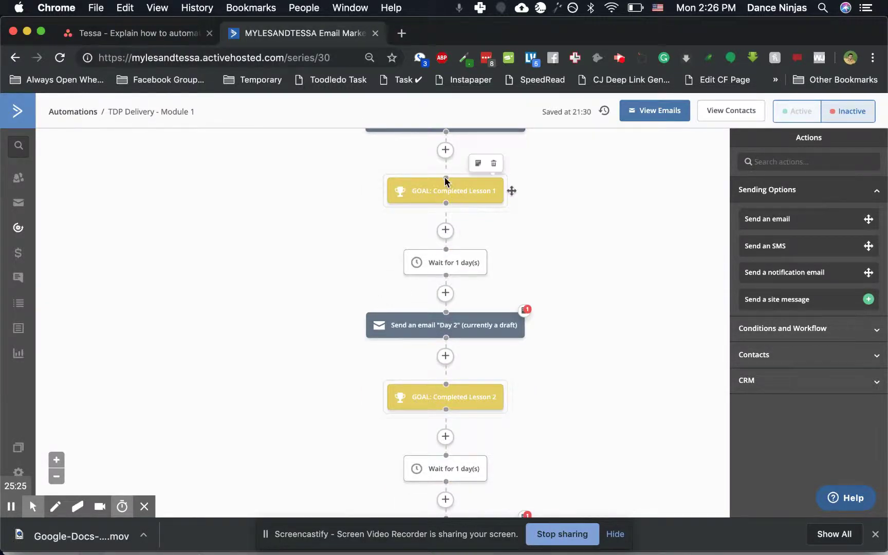
pyautogui.scroll(-10, 456, 398)
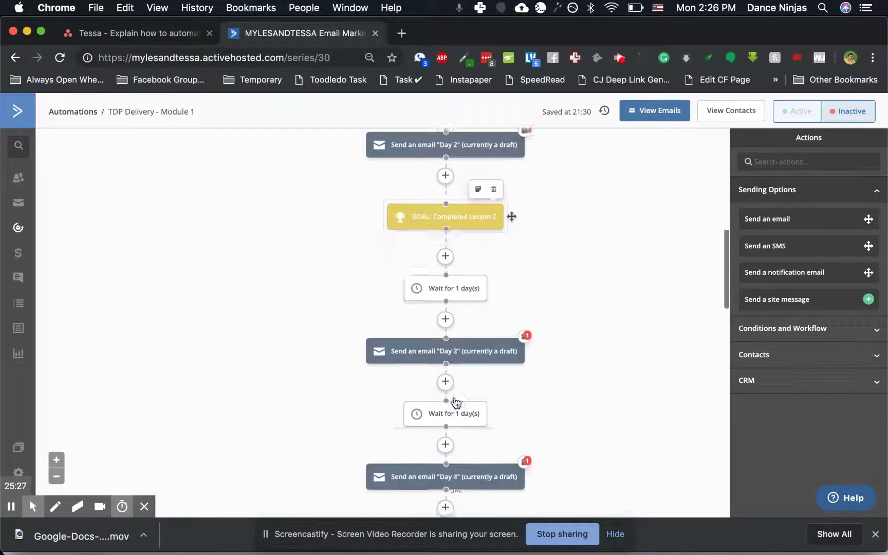
pyautogui.scroll(6, 454, 396)
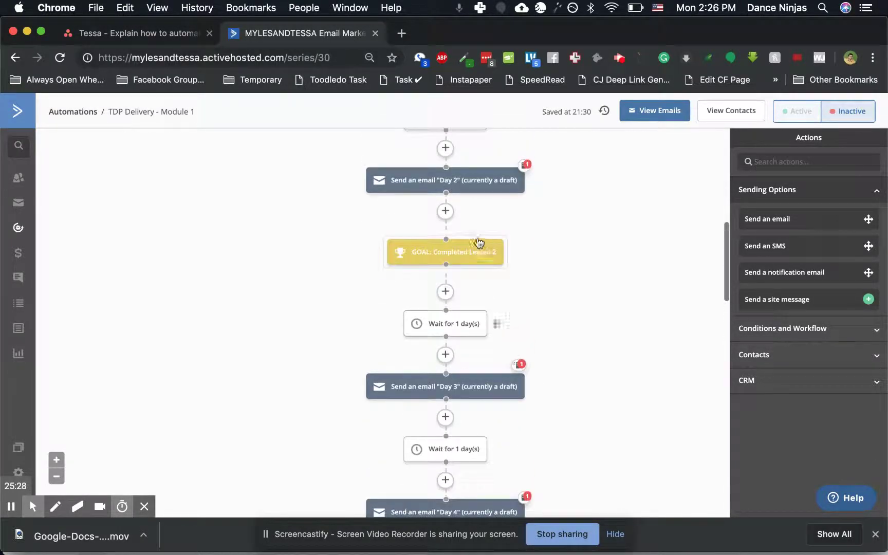
pyautogui.scroll(-3, 513, 435)
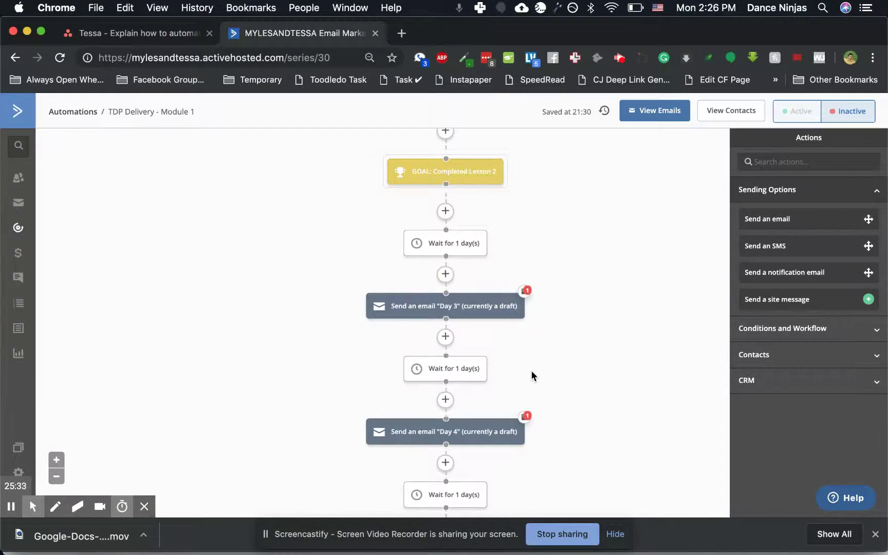
pyautogui.scroll(-1, 531, 376)
pyautogui.scroll(-18, 494, 321)
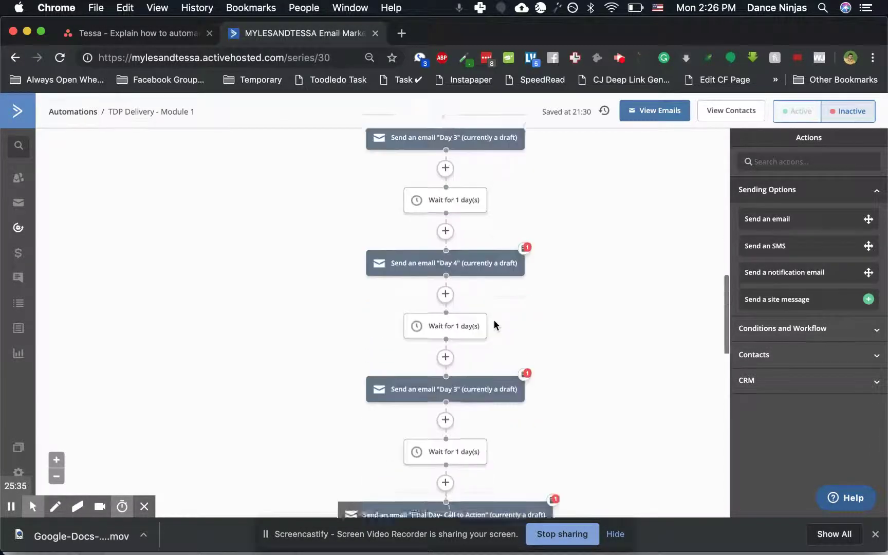
pyautogui.scroll(-4, 495, 323)
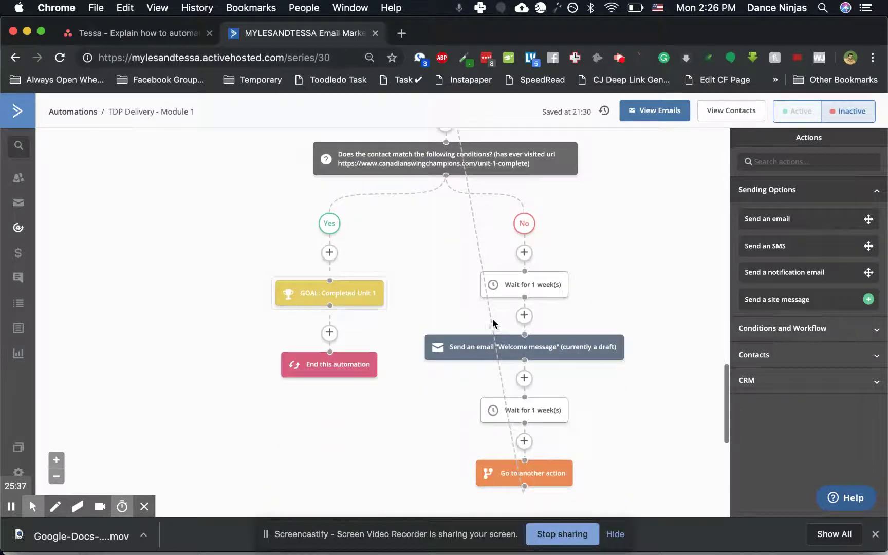
# Open the unit-1-complete condition's settings to check its visited-URL rule, then close them without changes
pyautogui.moveTo(343, 294)
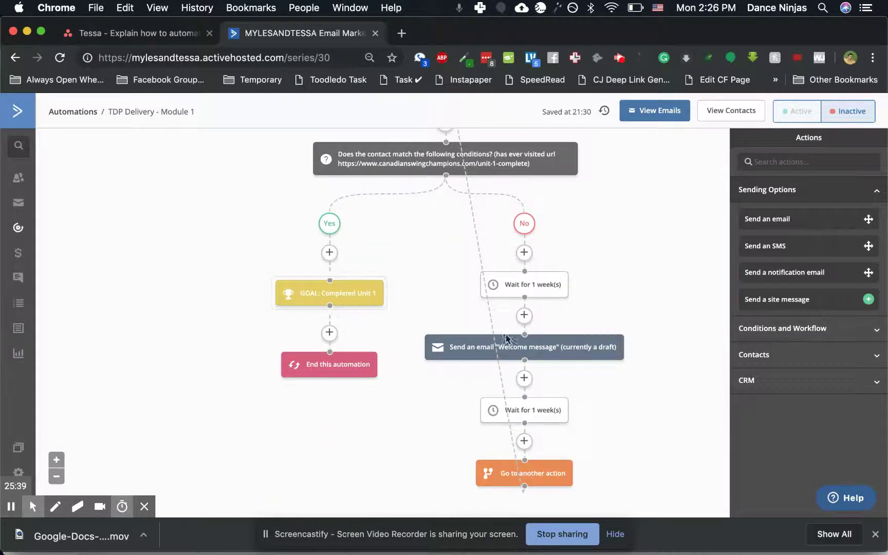
pyautogui.moveTo(546, 358)
pyautogui.scroll(3, 547, 244)
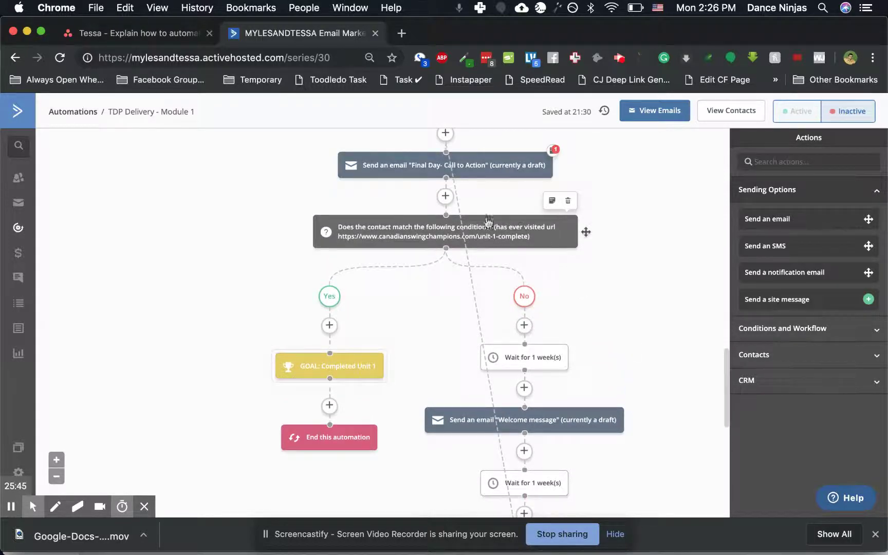
pyautogui.moveTo(500, 242)
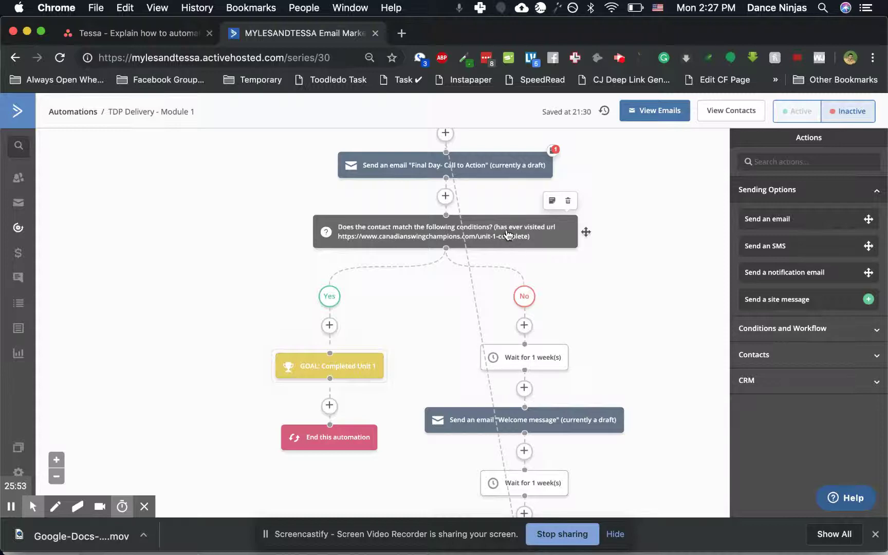
pyautogui.click(476, 241)
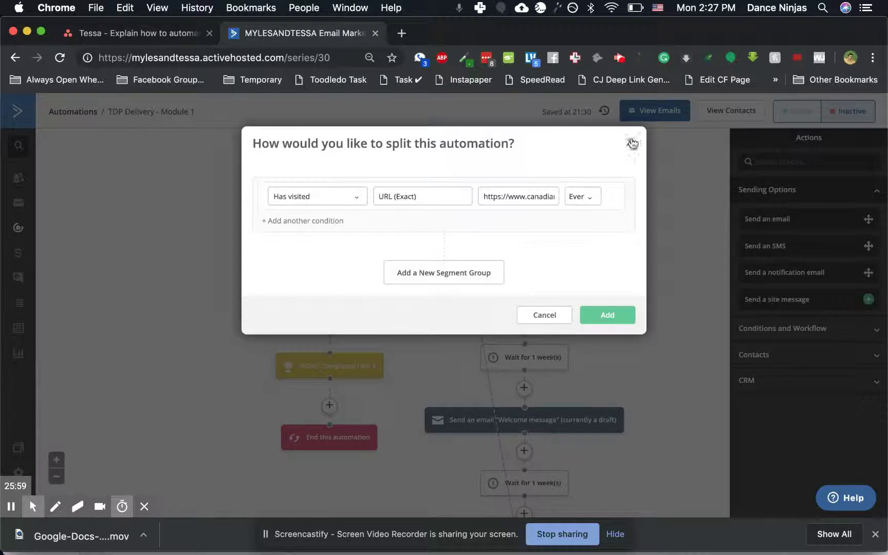
pyautogui.click(543, 315)
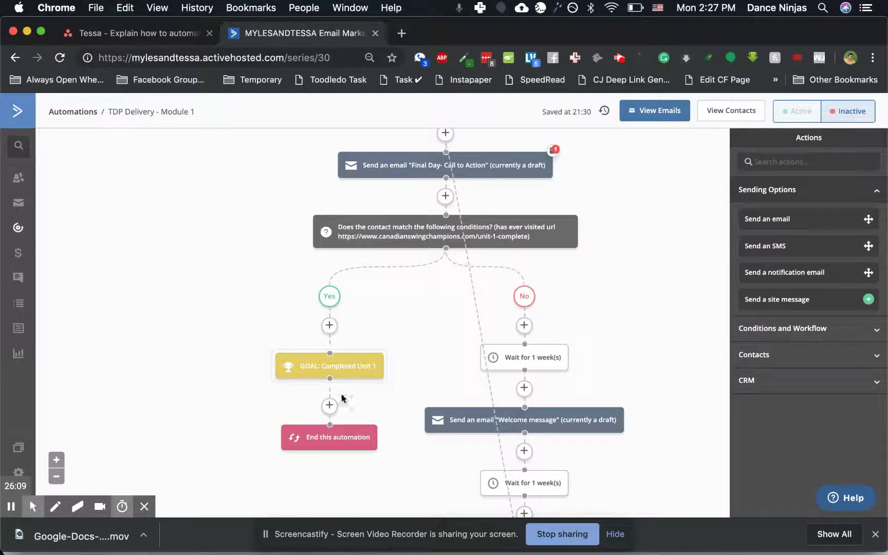
# Examine the No branch's one-week waits, "Welcome message" email and jump back to another action, along with the daily emails above the condition
pyautogui.scroll(5, 409, 320)
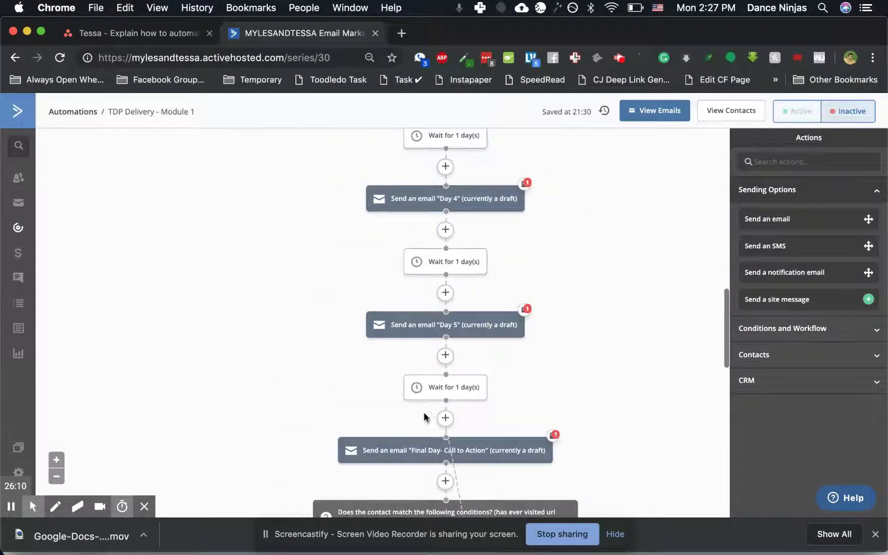
pyautogui.scroll(-6, 404, 324)
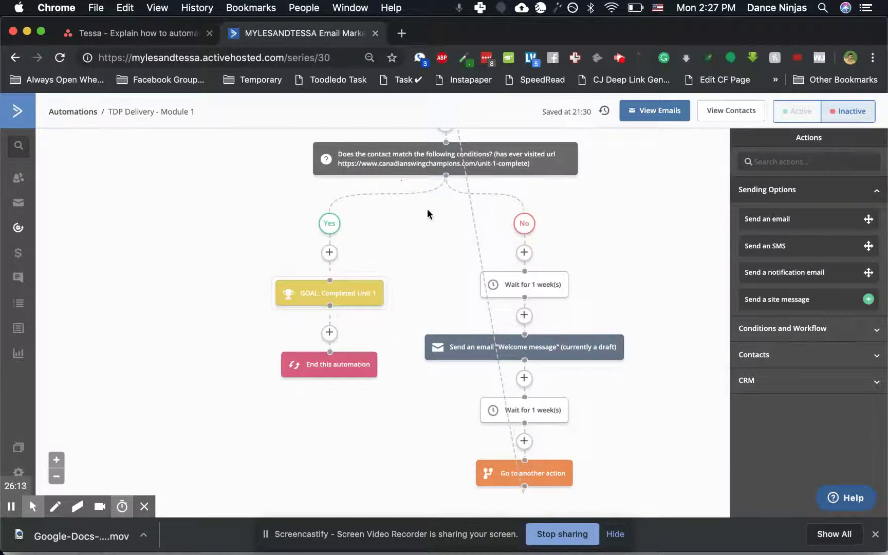
pyautogui.scroll(3, 427, 209)
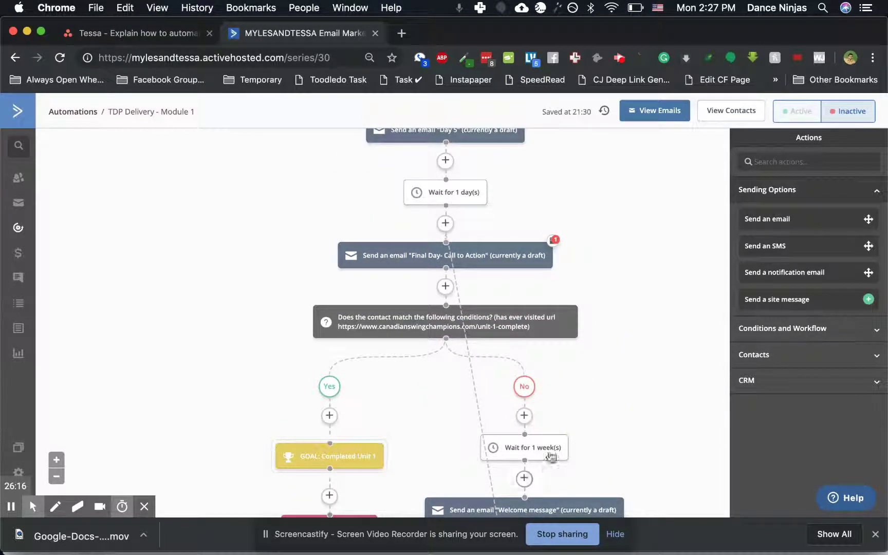
pyautogui.moveTo(524, 456)
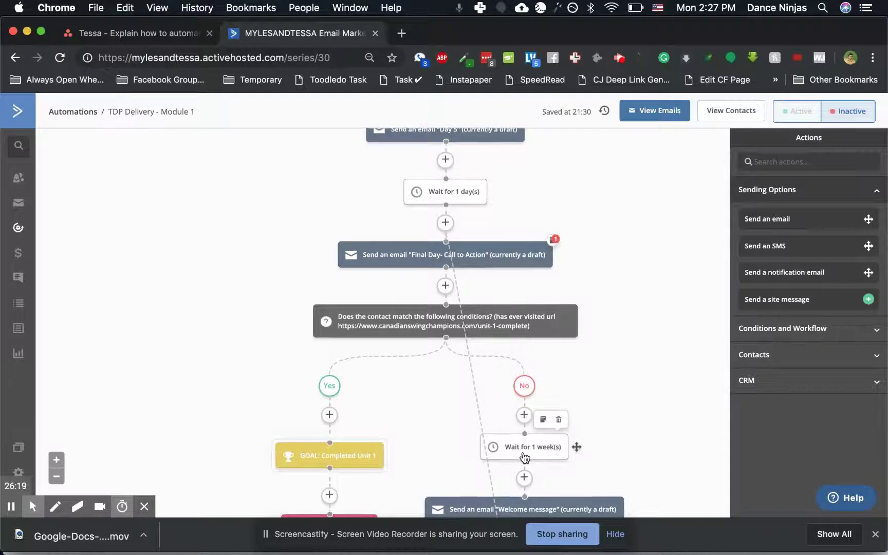
pyautogui.scroll(-1, 524, 456)
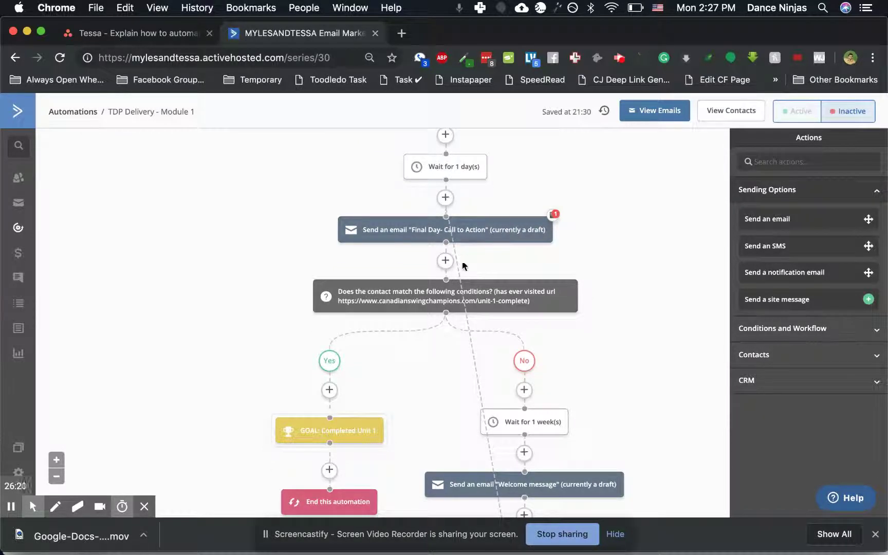
pyautogui.scroll(-4, 519, 316)
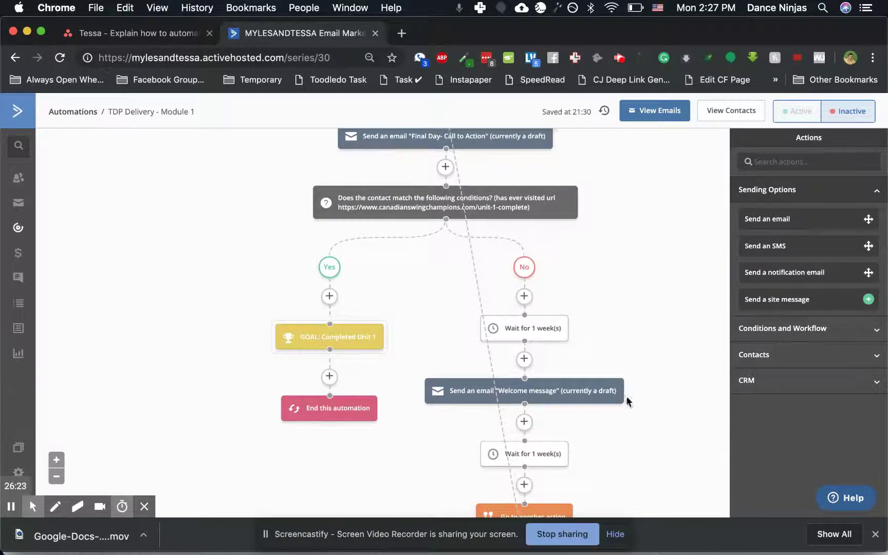
pyautogui.scroll(5, 449, 176)
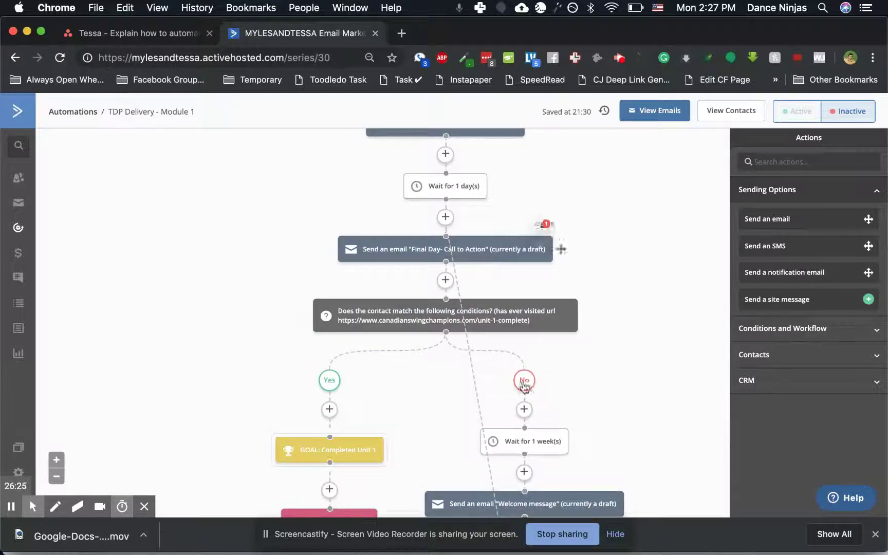
pyautogui.scroll(-10, 628, 271)
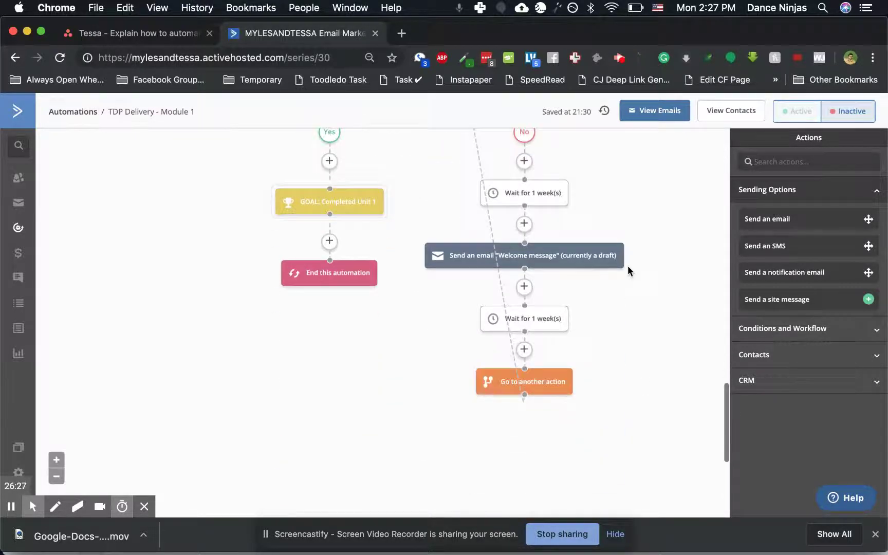
pyautogui.scroll(10, 628, 271)
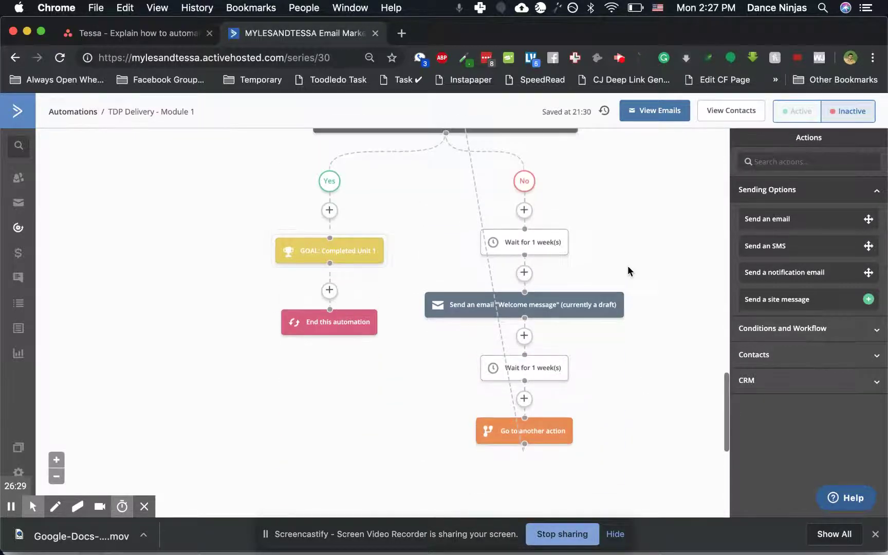
pyautogui.scroll(2, 628, 271)
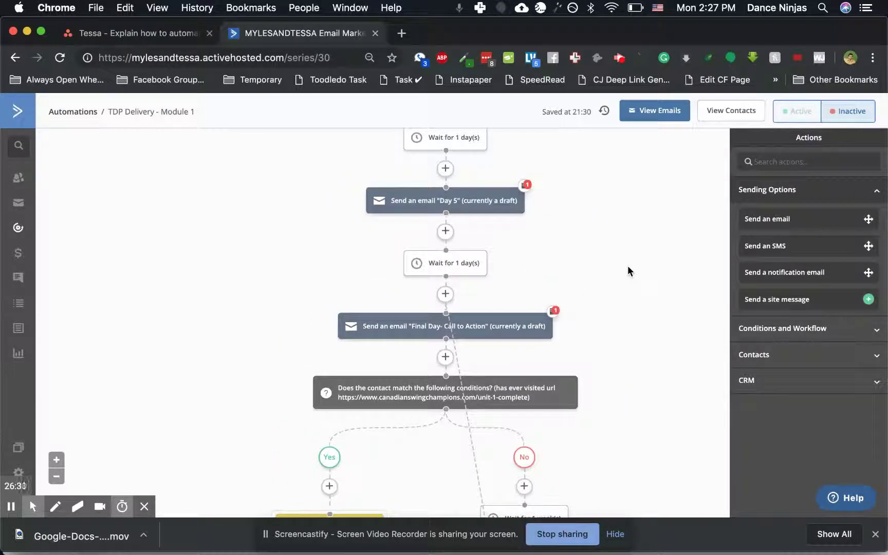